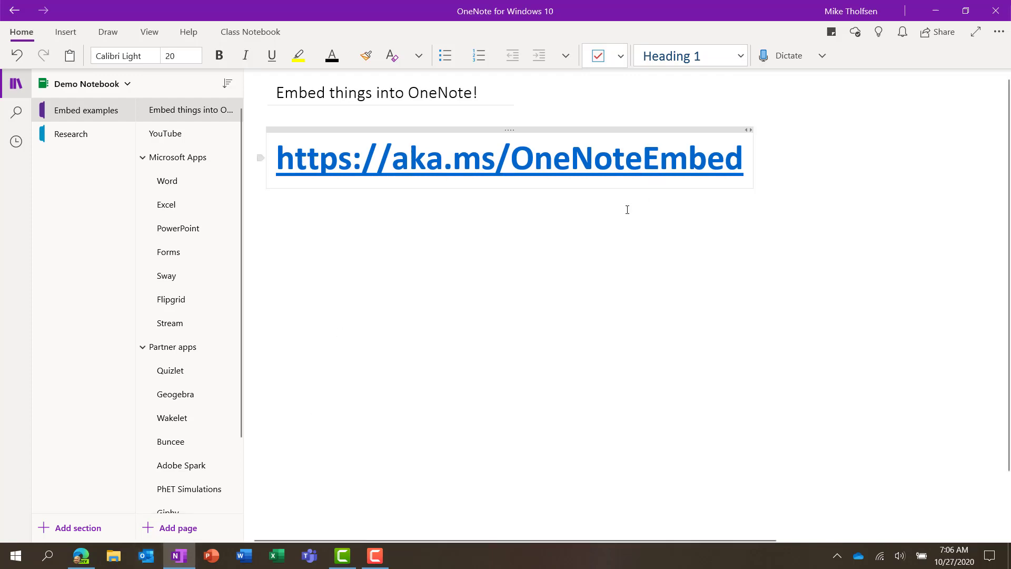
Look over the Microsoft Support list of embeddable services, then switch to the YouTube video tab.
{"action": "left_click", "coordinate": [80, 555]}
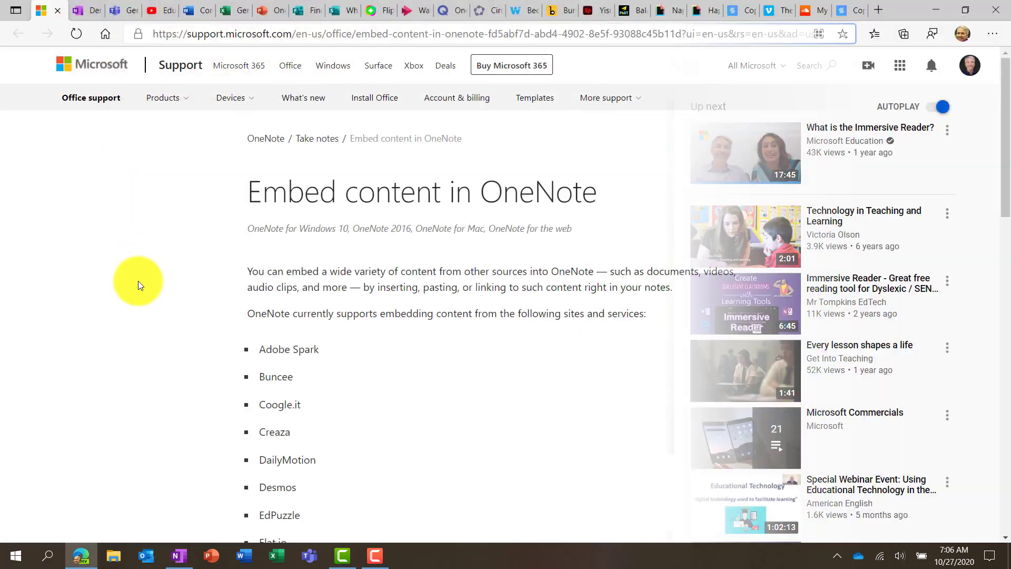
{"action": "scroll", "coordinate": [395, 270], "scroll_direction": "down", "scroll_amount": 6}
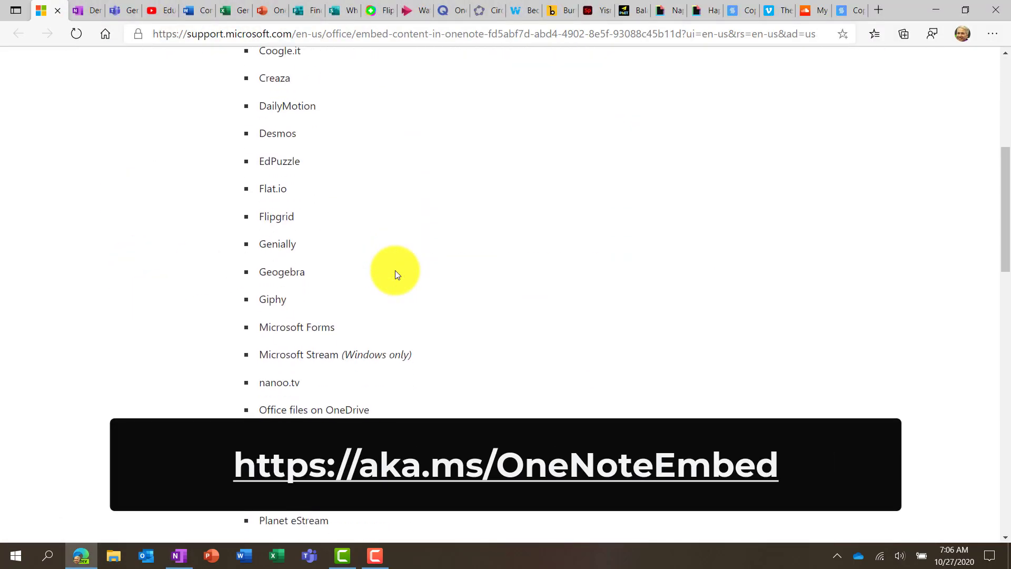
{"action": "scroll", "coordinate": [397, 273], "scroll_direction": "down", "scroll_amount": 4}
{"action": "scroll", "coordinate": [397, 273], "scroll_direction": "up", "scroll_amount": 8}
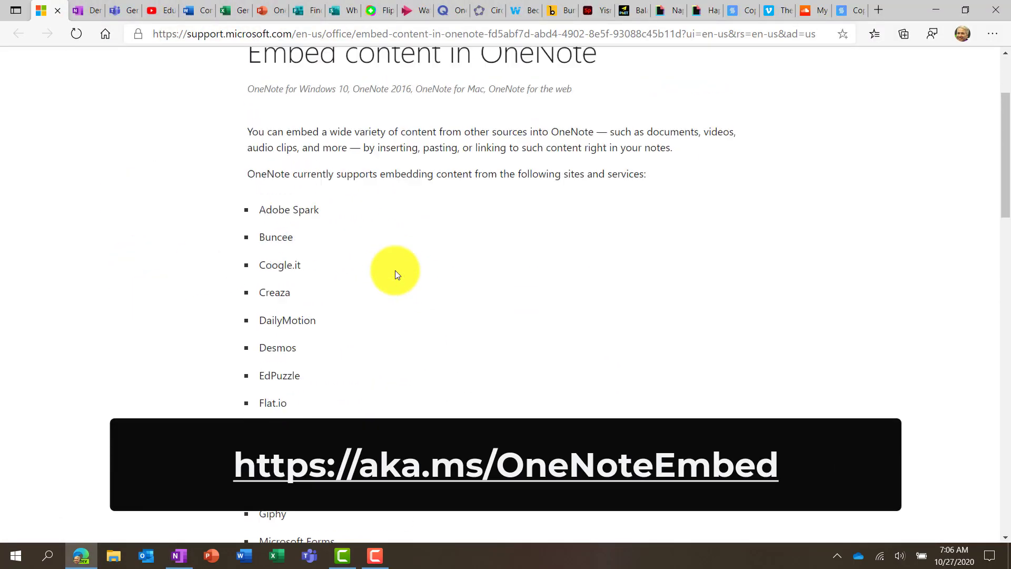
{"action": "scroll", "coordinate": [396, 273], "scroll_direction": "up", "scroll_amount": 3}
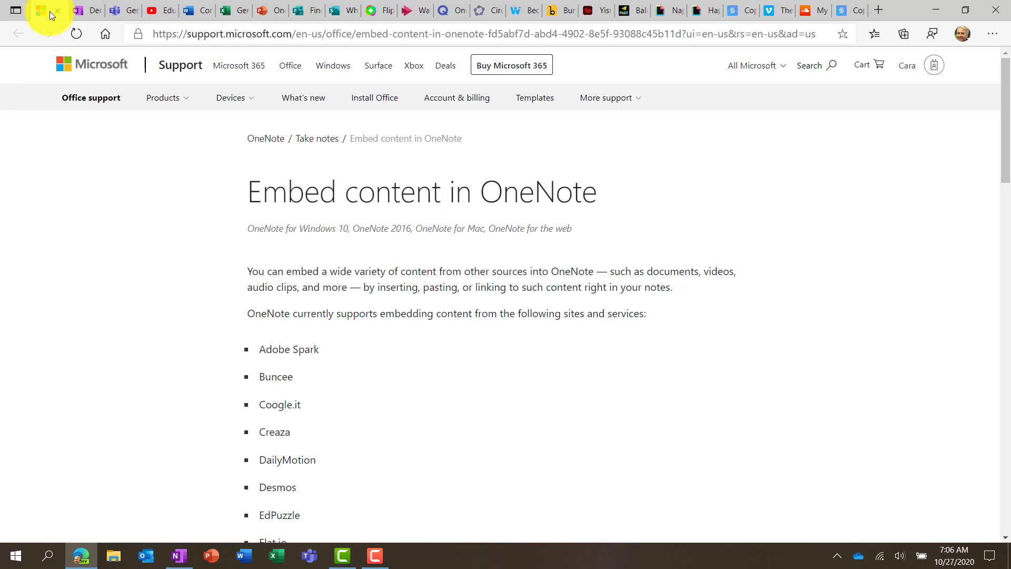
{"action": "left_click", "coordinate": [158, 11]}
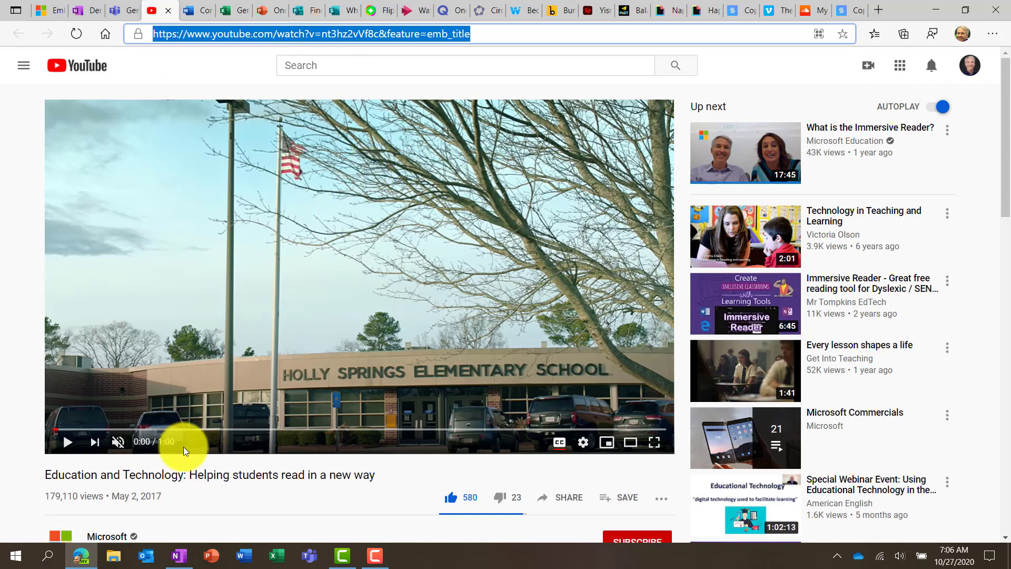
Paste the Education and Technology video link onto OneNote's YouTube page.
{"action": "left_click", "coordinate": [179, 553]}
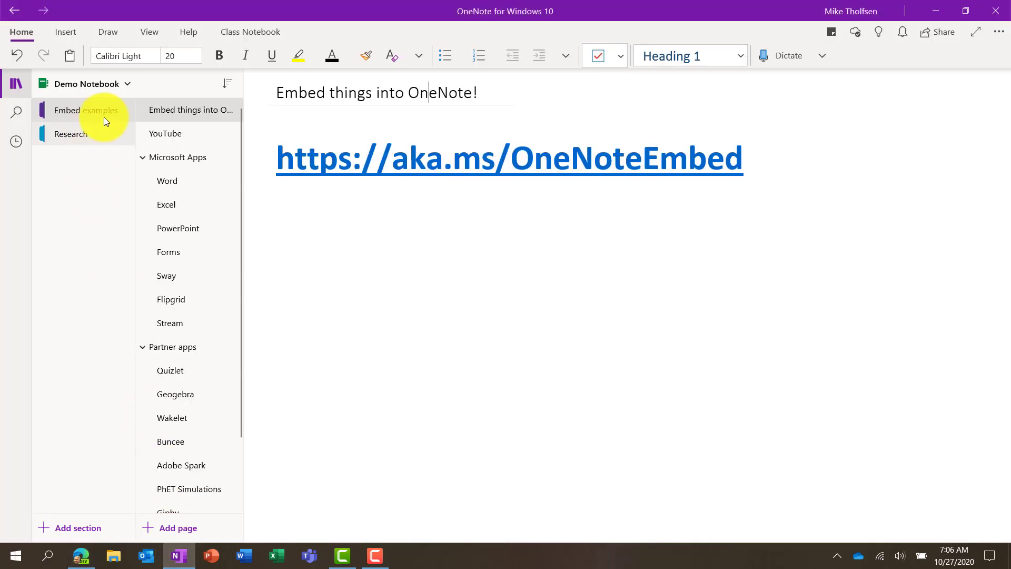
{"action": "left_click", "coordinate": [169, 139]}
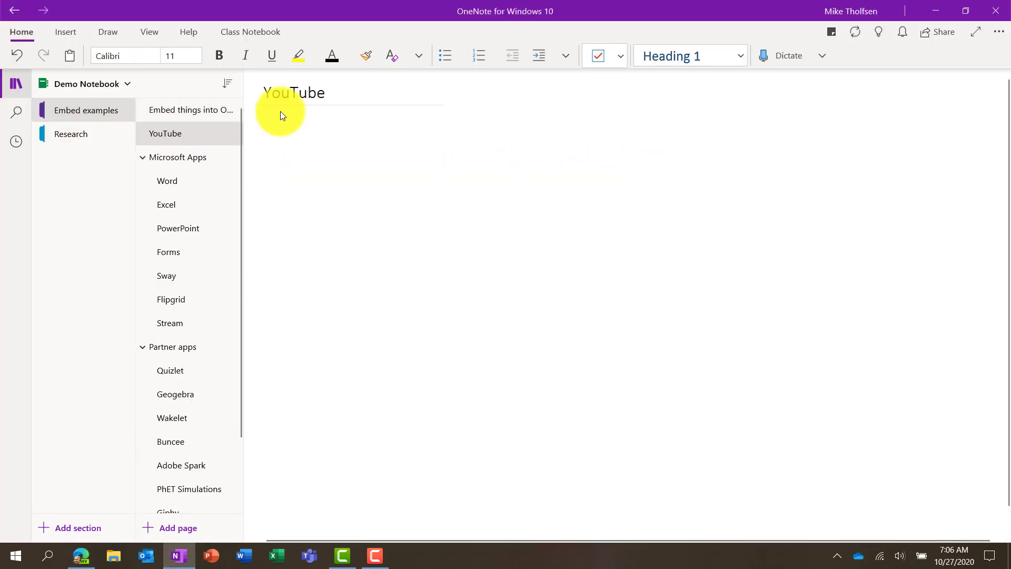
{"action": "left_click", "coordinate": [280, 111]}
{"action": "key", "text": "ctrl+v"}
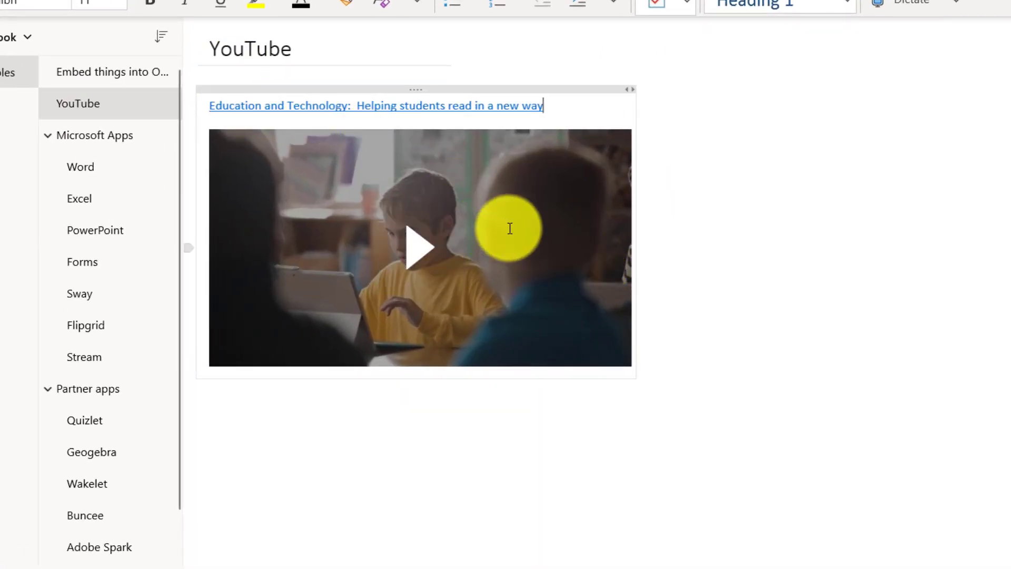
Play the embedded video with captions off, pause it, and enlarge the player.
{"action": "left_click", "coordinate": [421, 254]}
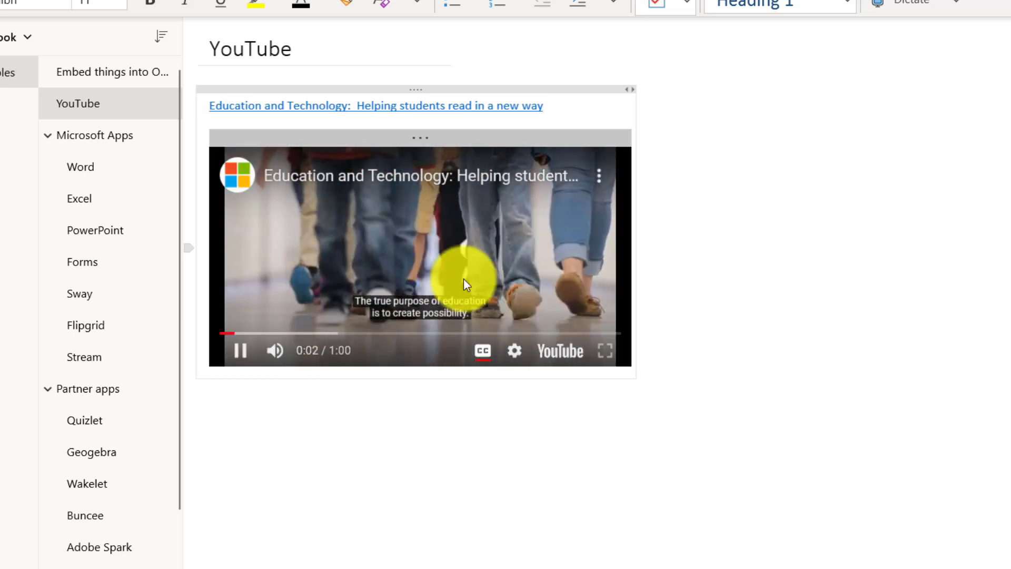
{"action": "left_click", "coordinate": [483, 349]}
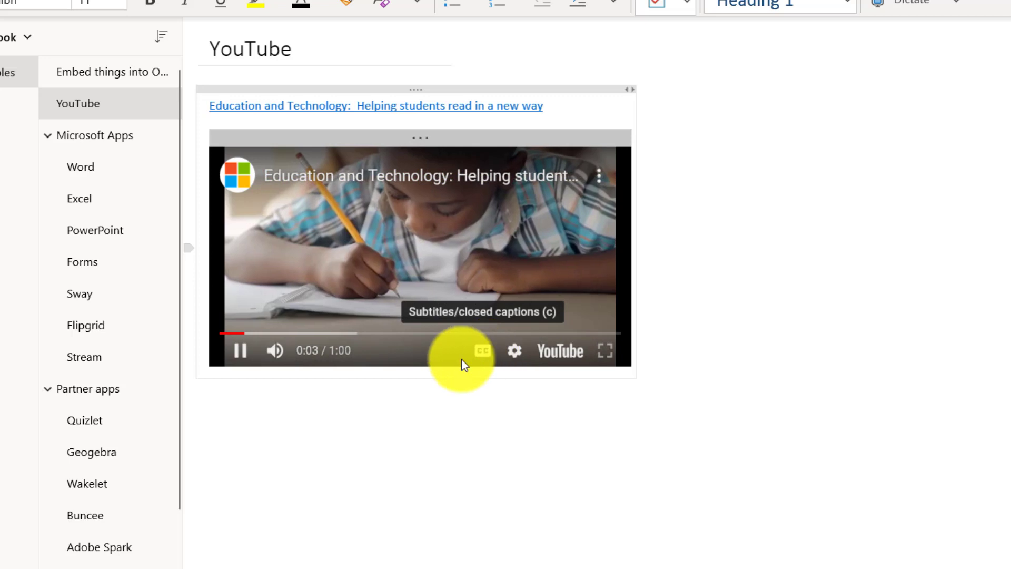
{"action": "left_click", "coordinate": [239, 350]}
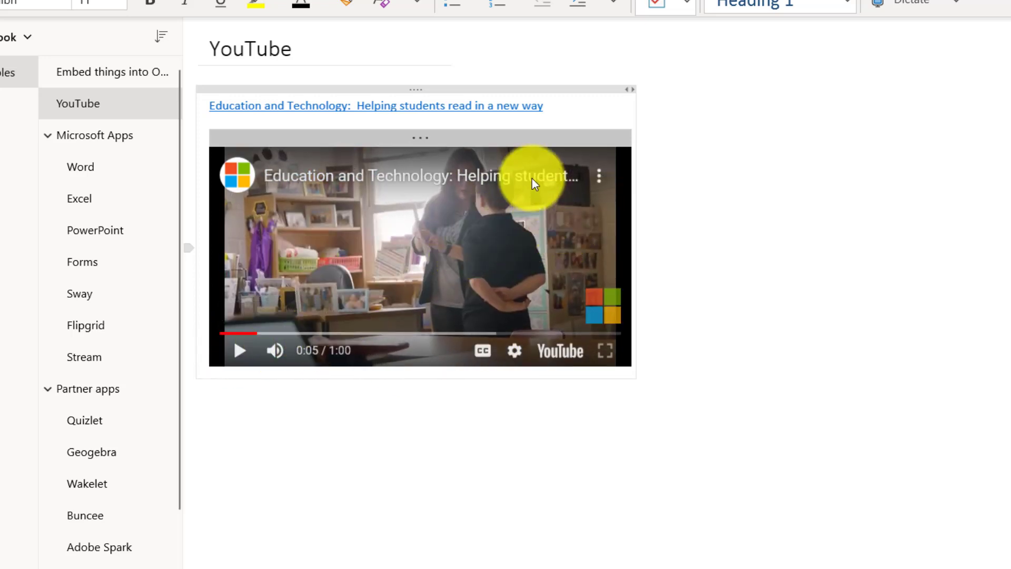
{"action": "left_click", "coordinate": [419, 138]}
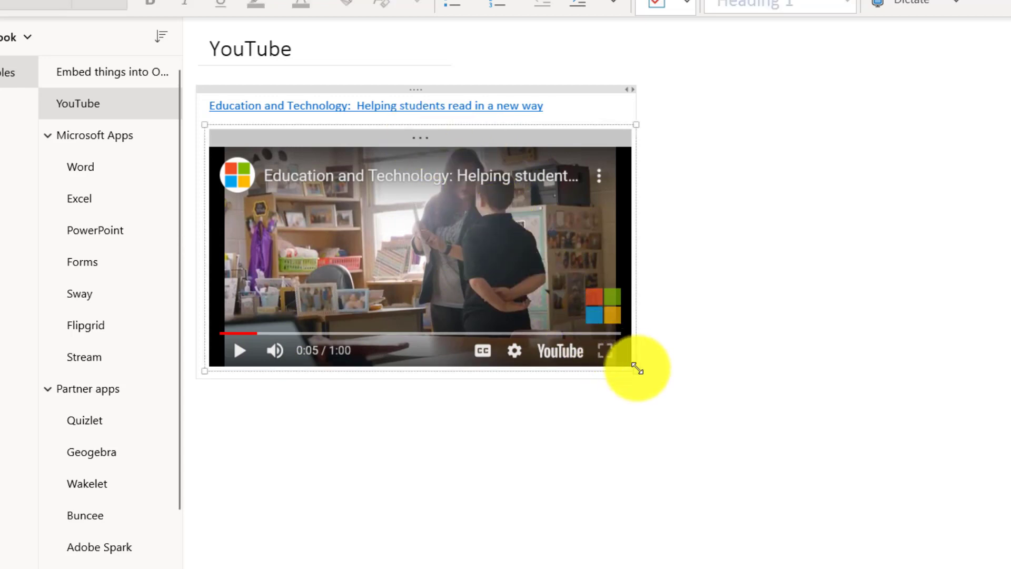
{"action": "left_click_drag", "start_coordinate": [639, 368], "coordinate": [704, 406]}
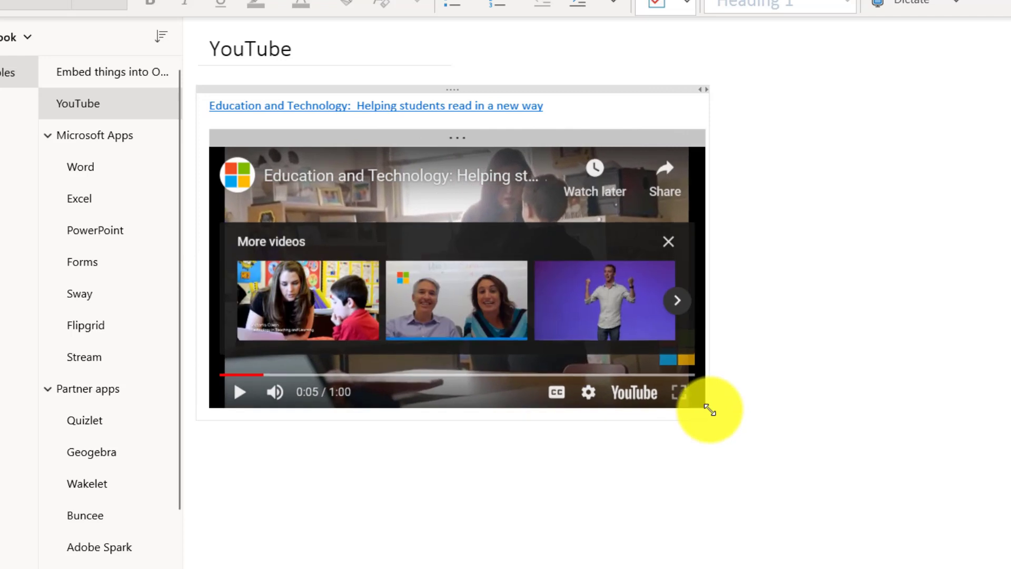
{"action": "left_click", "coordinate": [673, 243]}
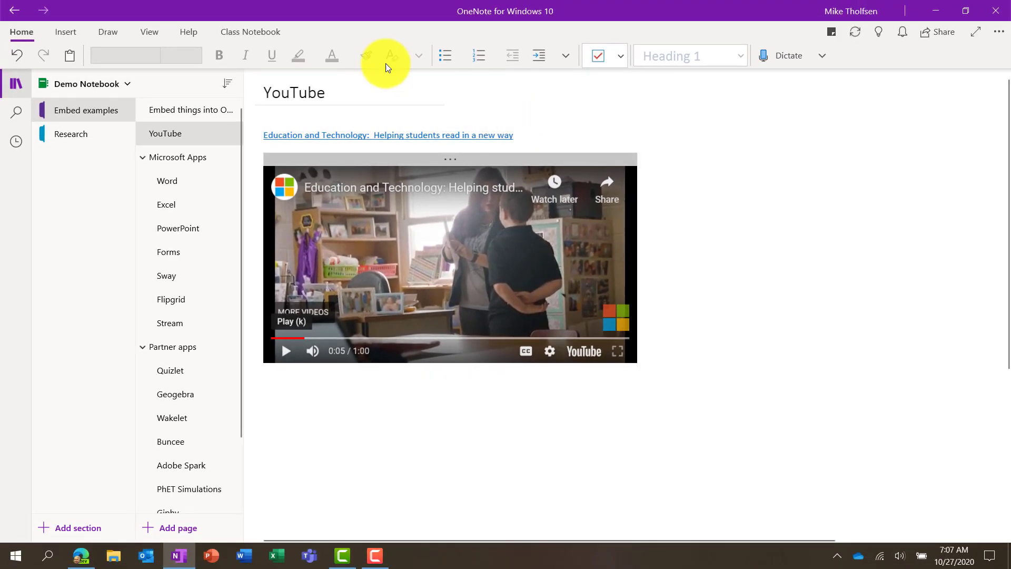
Draw a glitter-ink arrow and add a Fruit Crew sticker beside the video.
{"action": "left_click", "coordinate": [110, 35]}
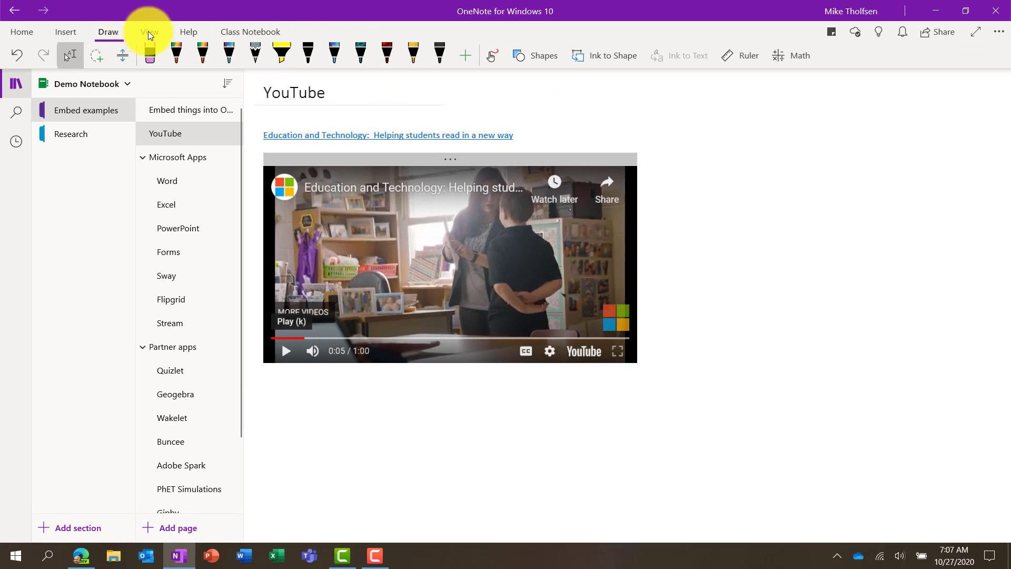
{"action": "left_click", "coordinate": [171, 49]}
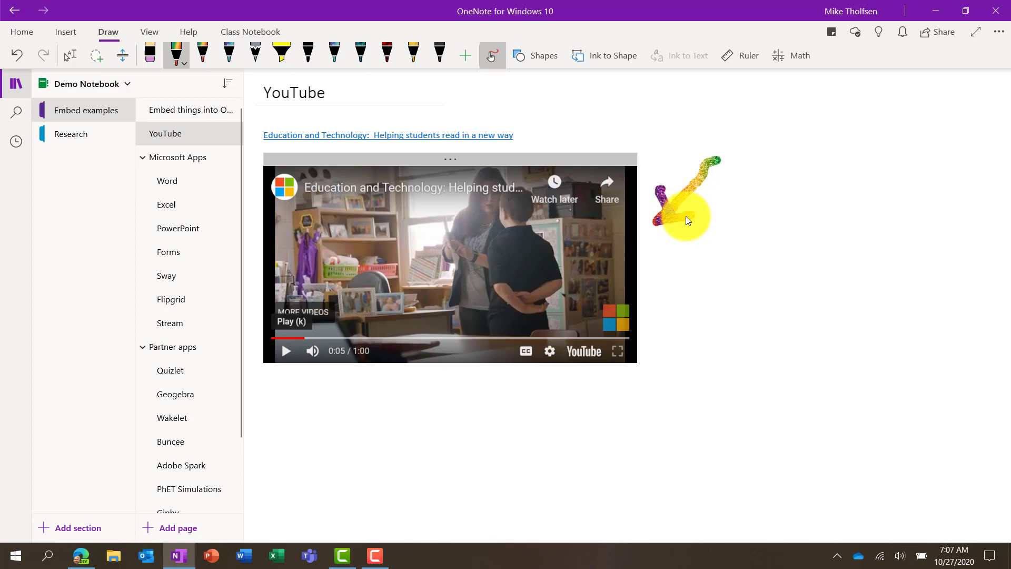
{"action": "left_click", "coordinate": [65, 31]}
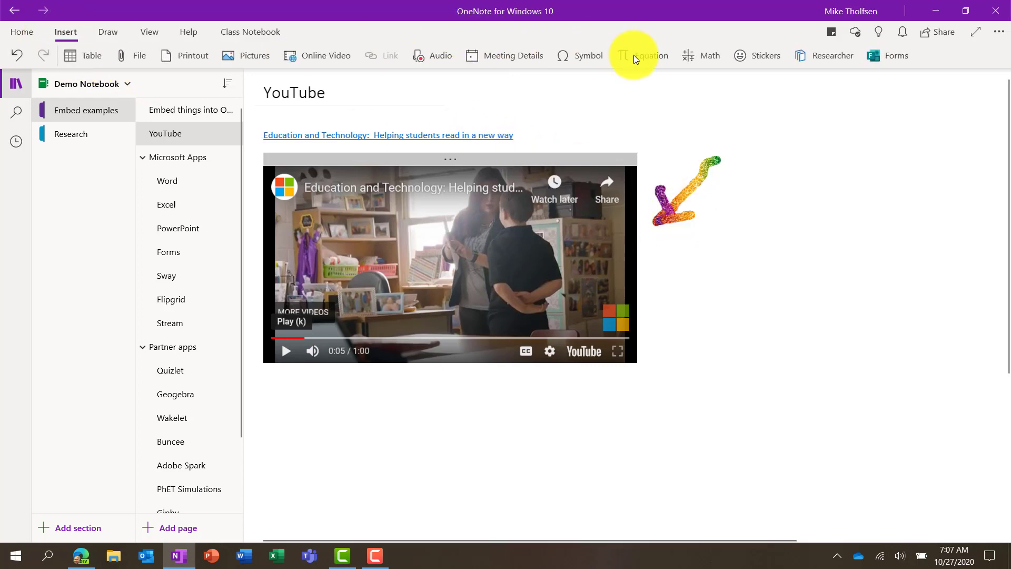
{"action": "left_click", "coordinate": [758, 57]}
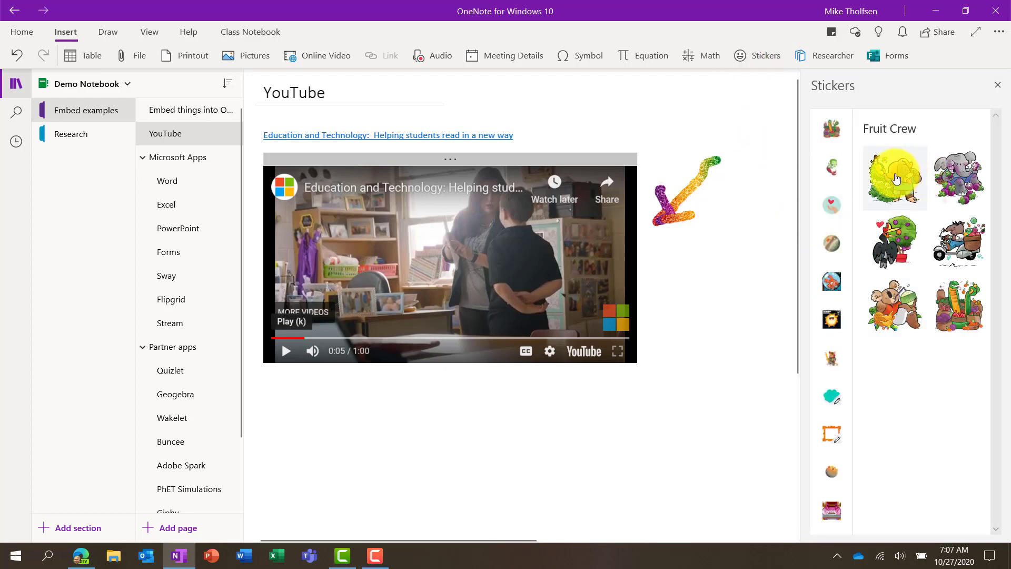
{"action": "left_click", "coordinate": [897, 179]}
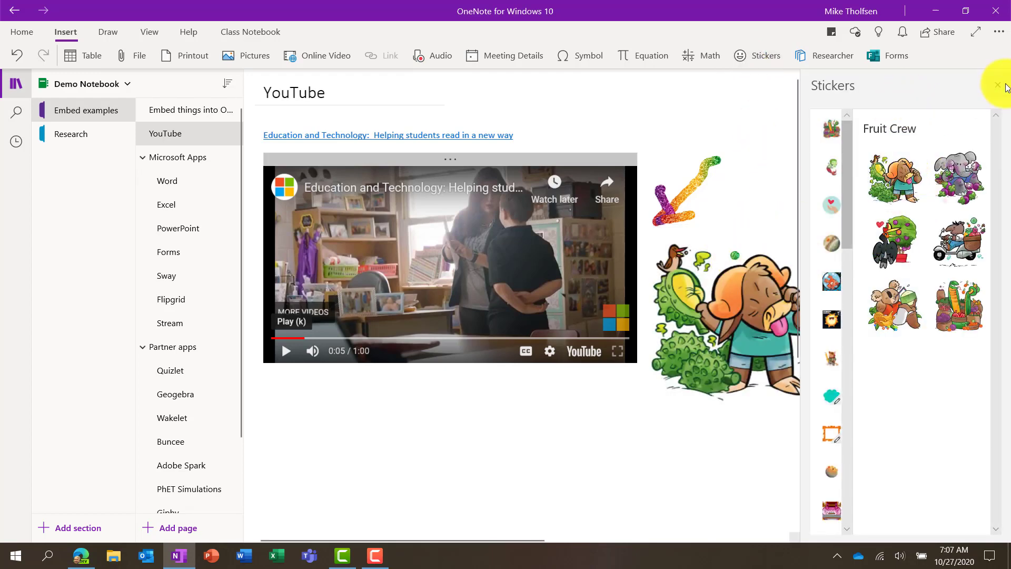
Close the sticker pane, view the Word document in the browser, and return to OneNote.
{"action": "left_click", "coordinate": [1005, 87]}
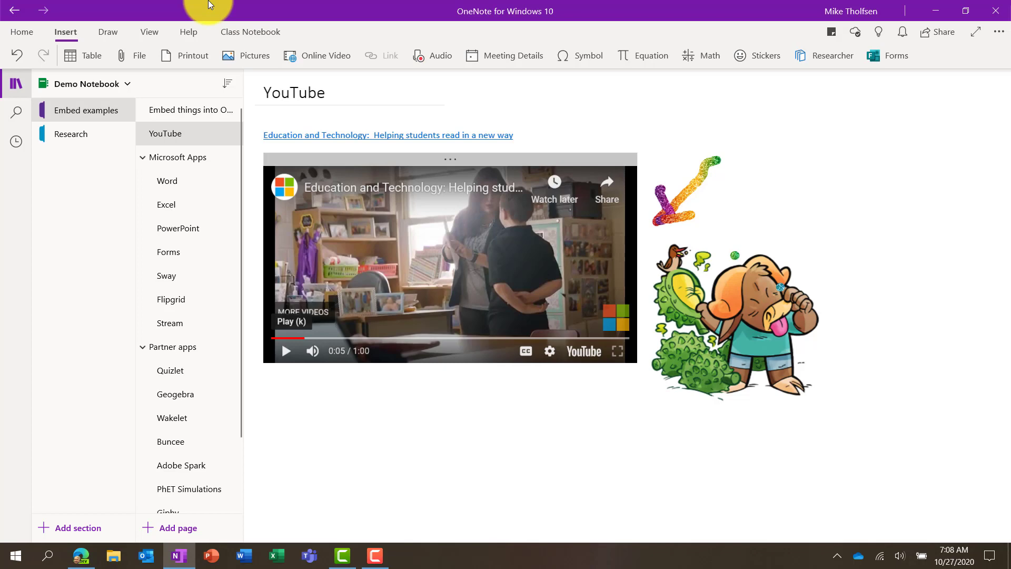
{"action": "left_click", "coordinate": [79, 553]}
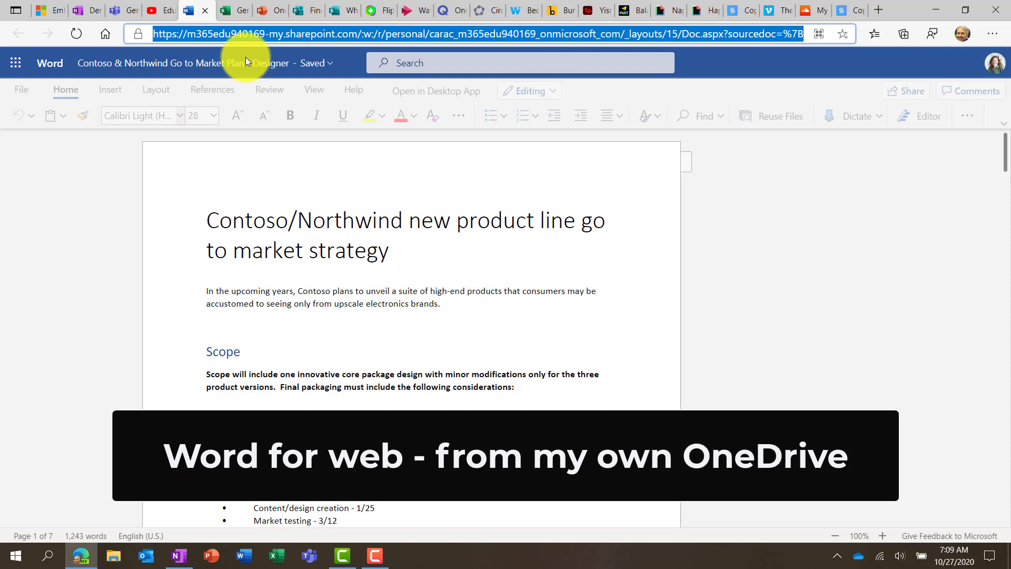
{"action": "left_click", "coordinate": [179, 555]}
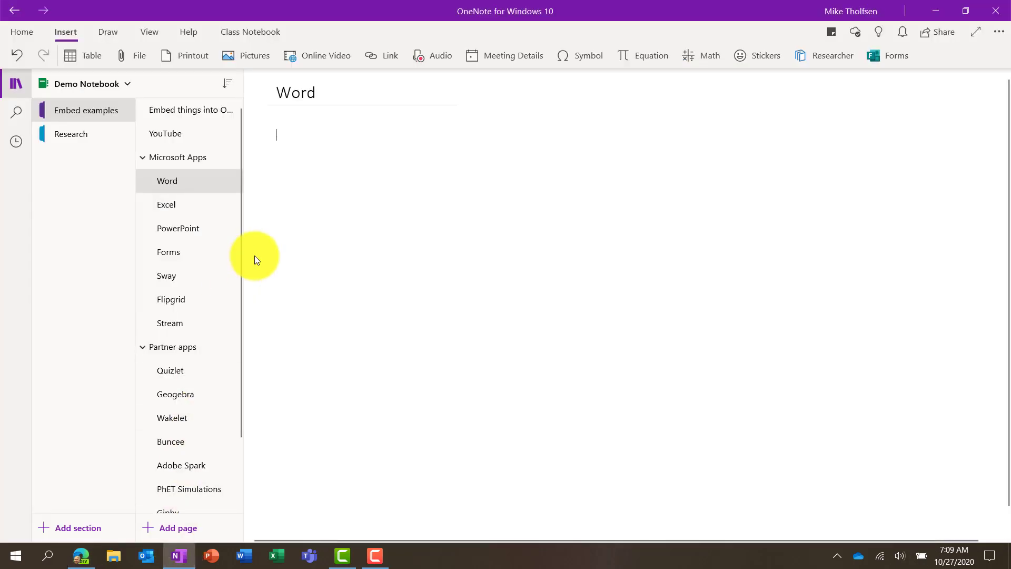
Paste the Go to Market Plan document link on the Word page and enlarge the embed.
{"action": "type", "text": "Contoso & Northwind Go to Market Plan - Designer"}
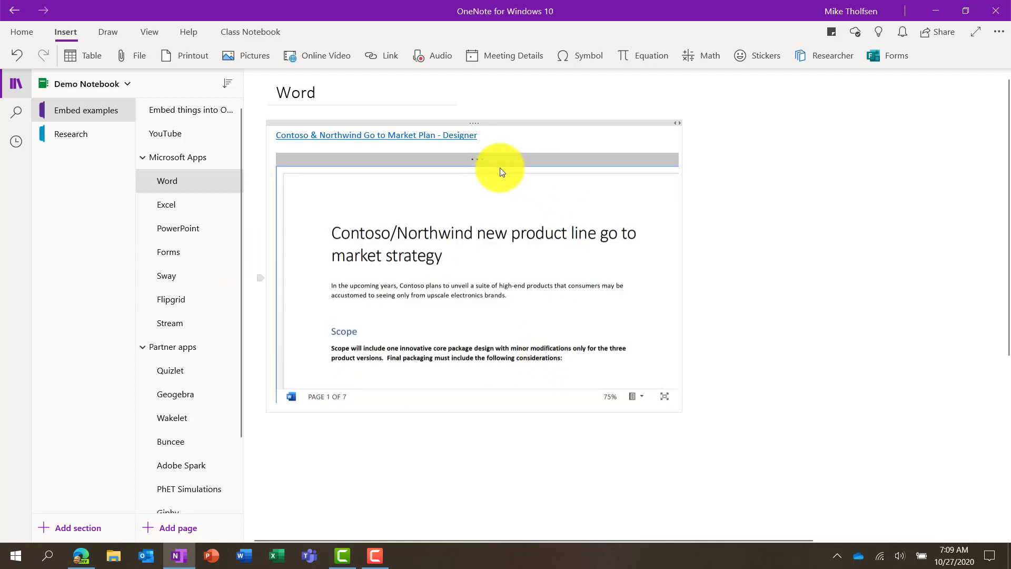
{"action": "left_click", "coordinate": [475, 159]}
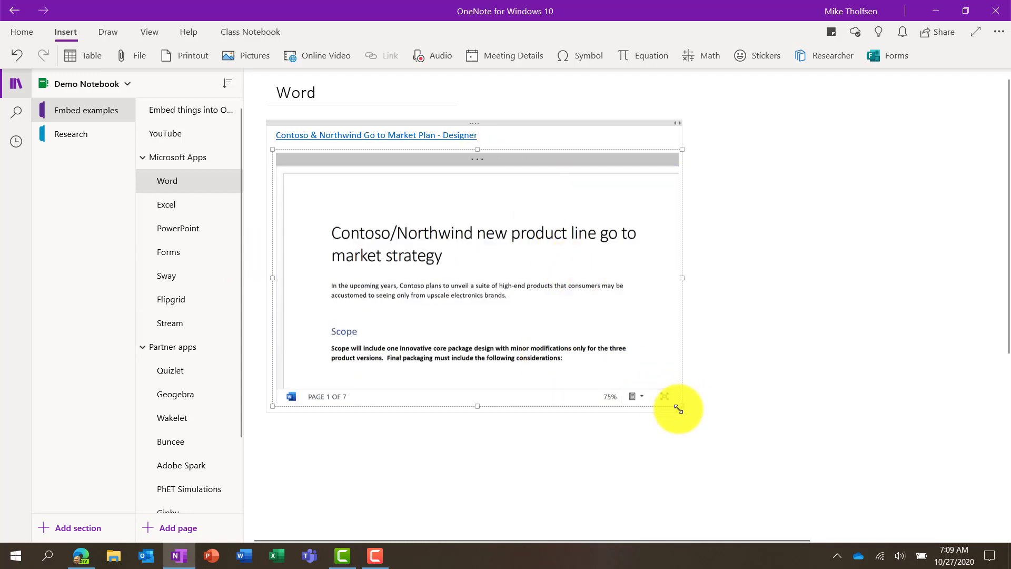
{"action": "left_click_drag", "start_coordinate": [678, 409], "coordinate": [837, 507]}
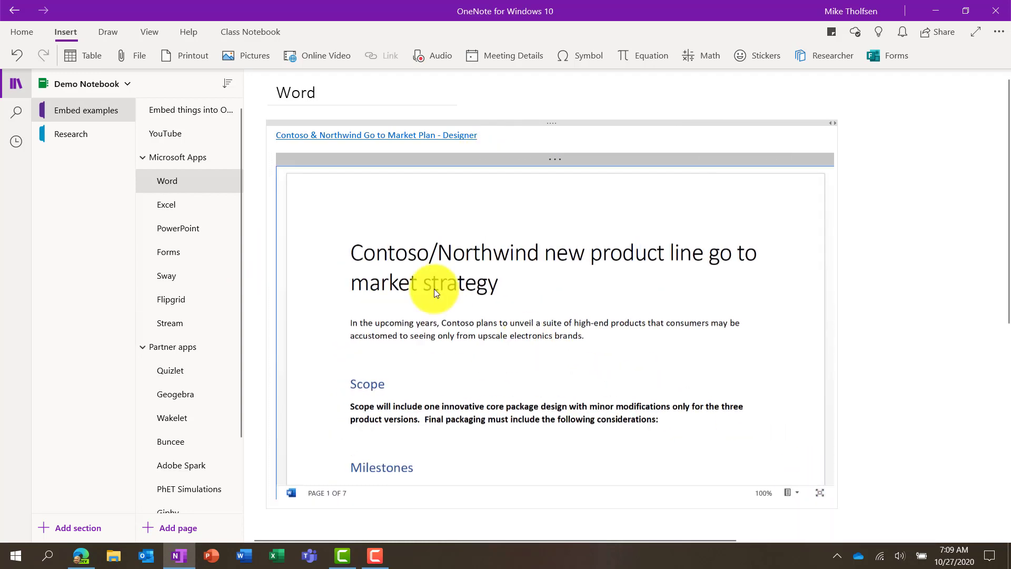
Scroll the embedded preview, open the original document, then switch to the General Ledger workbook.
{"action": "scroll", "coordinate": [435, 288], "scroll_direction": "down", "scroll_amount": 8}
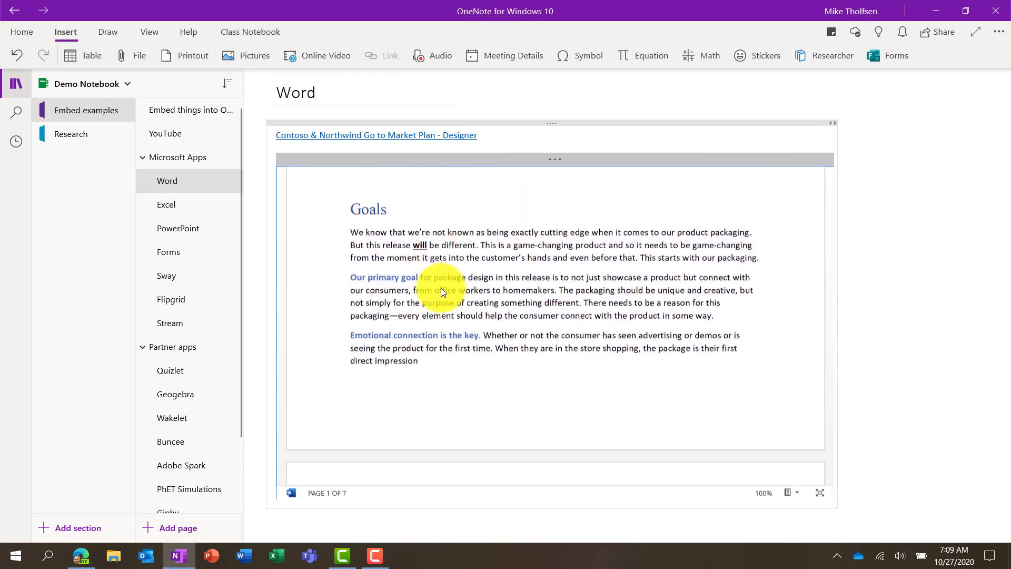
{"action": "scroll", "coordinate": [441, 288], "scroll_direction": "down", "scroll_amount": 6}
{"action": "scroll", "coordinate": [441, 288], "scroll_direction": "up", "scroll_amount": 8}
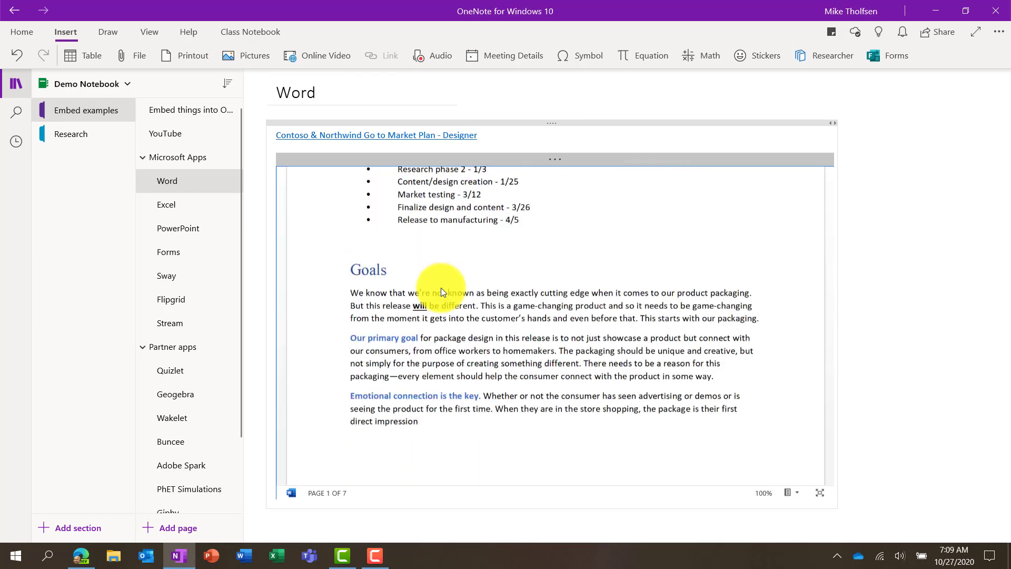
{"action": "scroll", "coordinate": [441, 288], "scroll_direction": "up", "scroll_amount": 6}
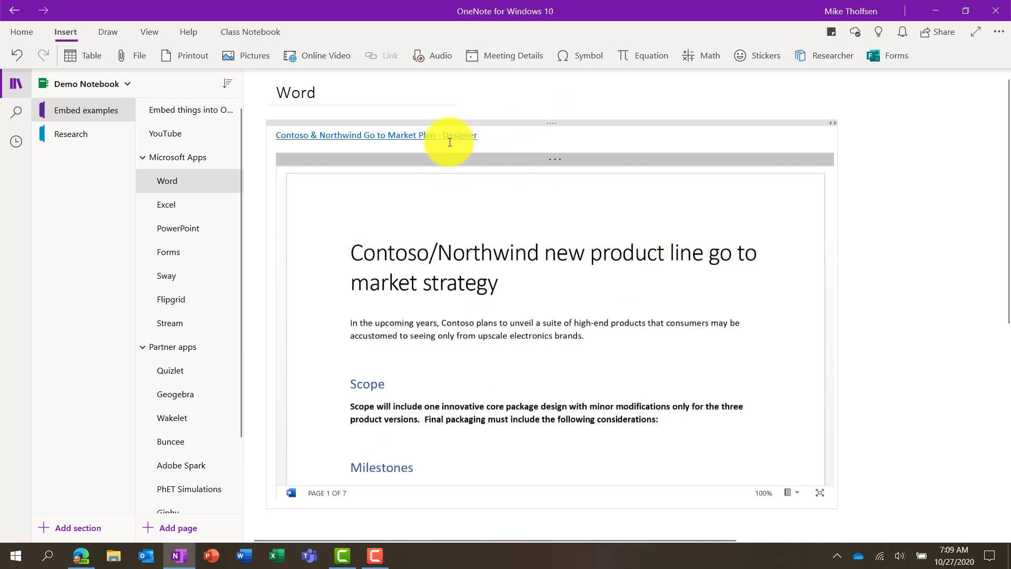
{"action": "left_click", "coordinate": [352, 135]}
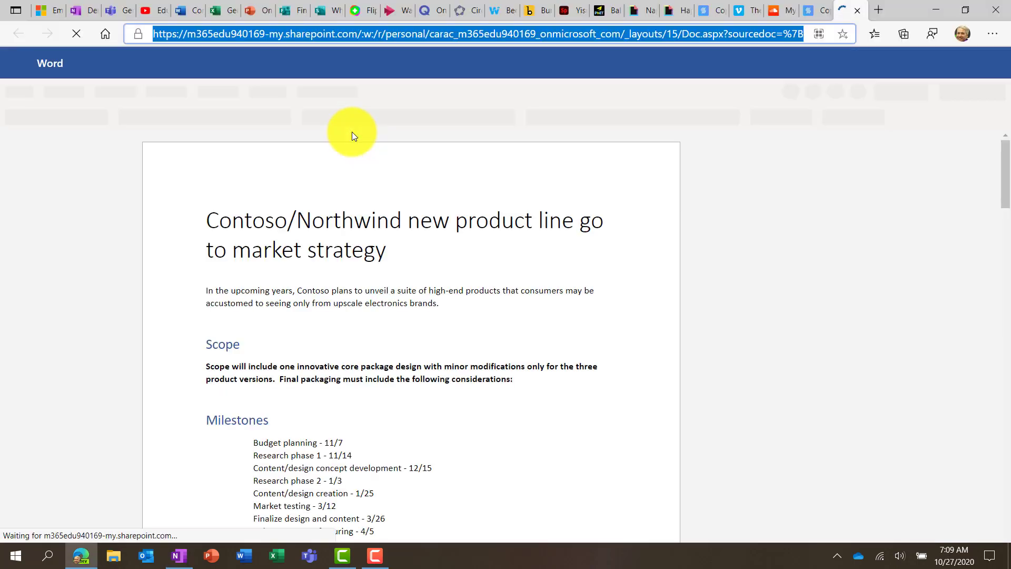
{"action": "left_click", "coordinate": [216, 12]}
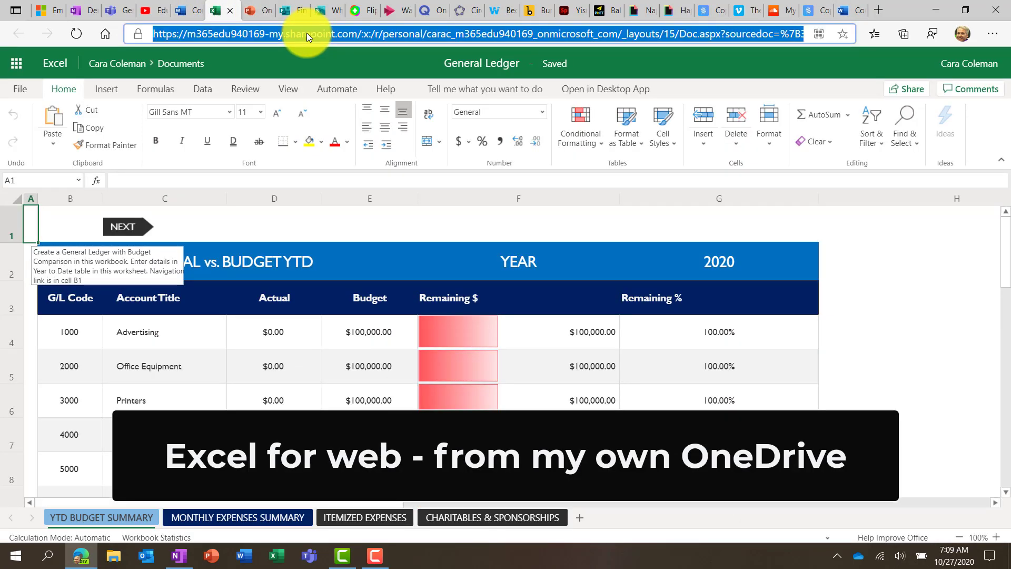
Paste the General Ledger workbook link on the Excel page and widen the embed.
{"action": "left_click", "coordinate": [179, 554]}
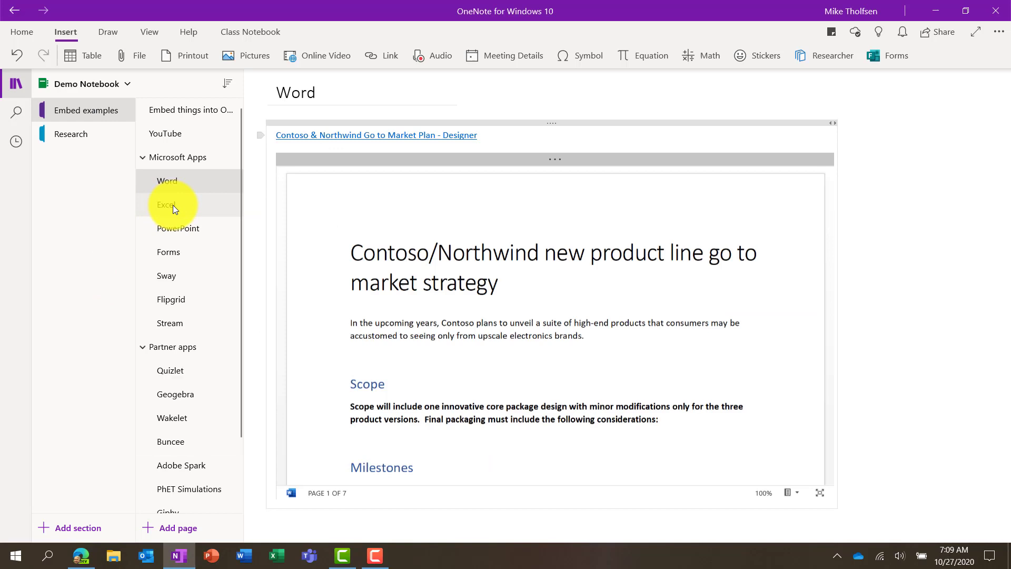
{"action": "left_click", "coordinate": [186, 204]}
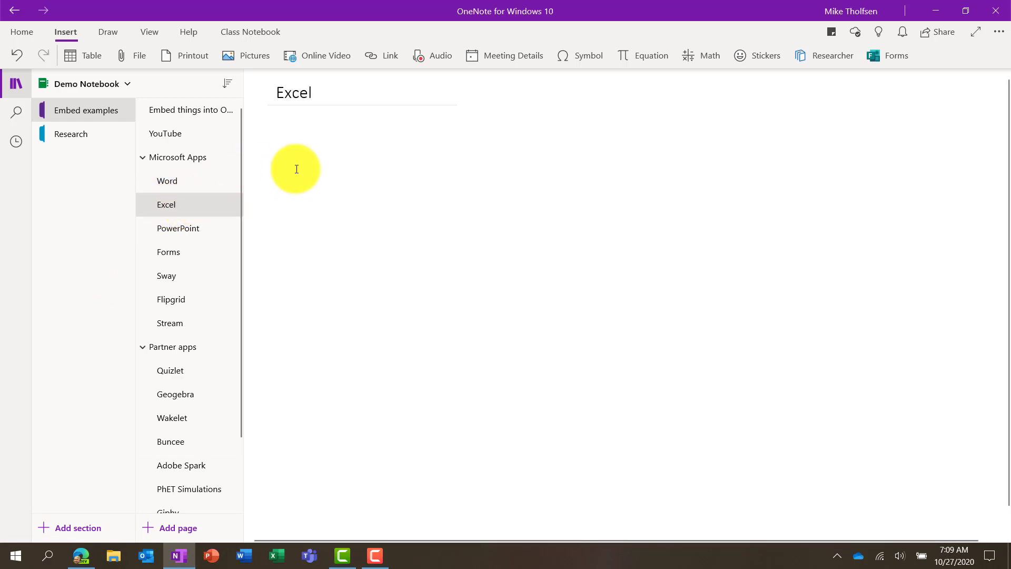
{"action": "type", "text": "General Ledger"}
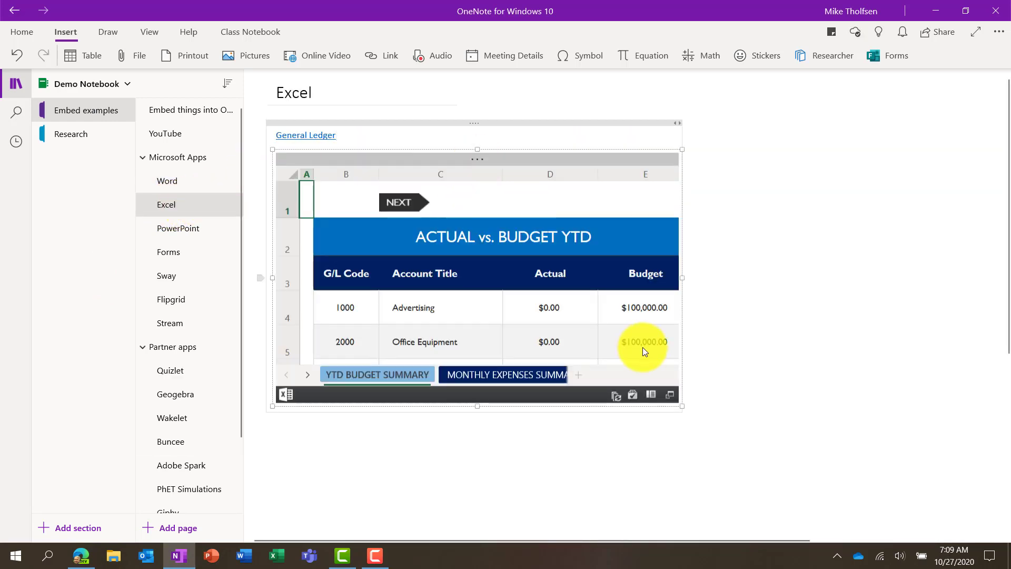
{"action": "left_click_drag", "start_coordinate": [680, 406], "coordinate": [909, 540]}
Browse the Monthly Expenses, Itemized Expenses and YTD Budget sheets, then copy the presentation's address.
{"action": "left_click", "coordinate": [509, 517]}
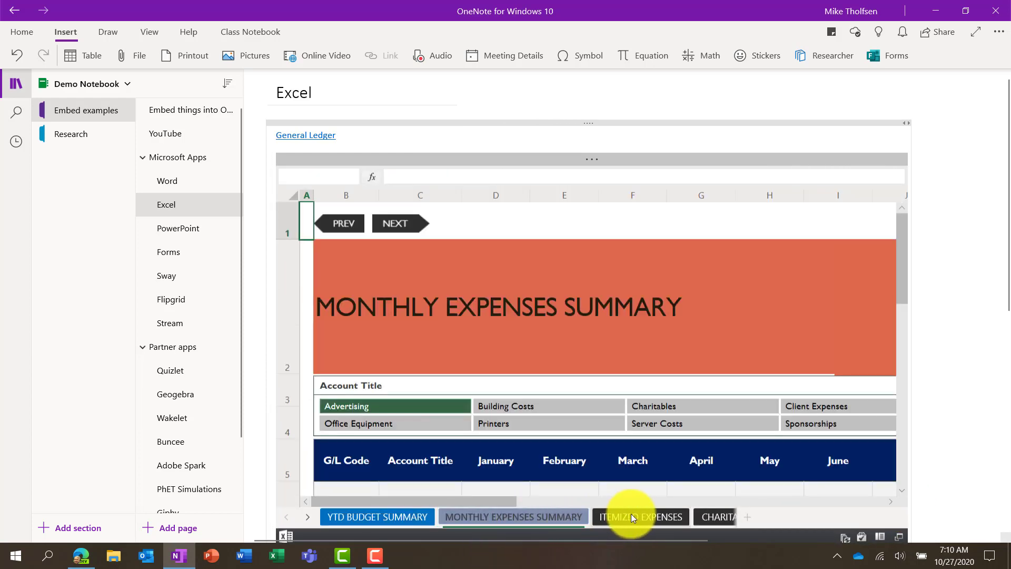
{"action": "left_click", "coordinate": [629, 514]}
{"action": "left_click", "coordinate": [546, 513]}
{"action": "left_click", "coordinate": [393, 513]}
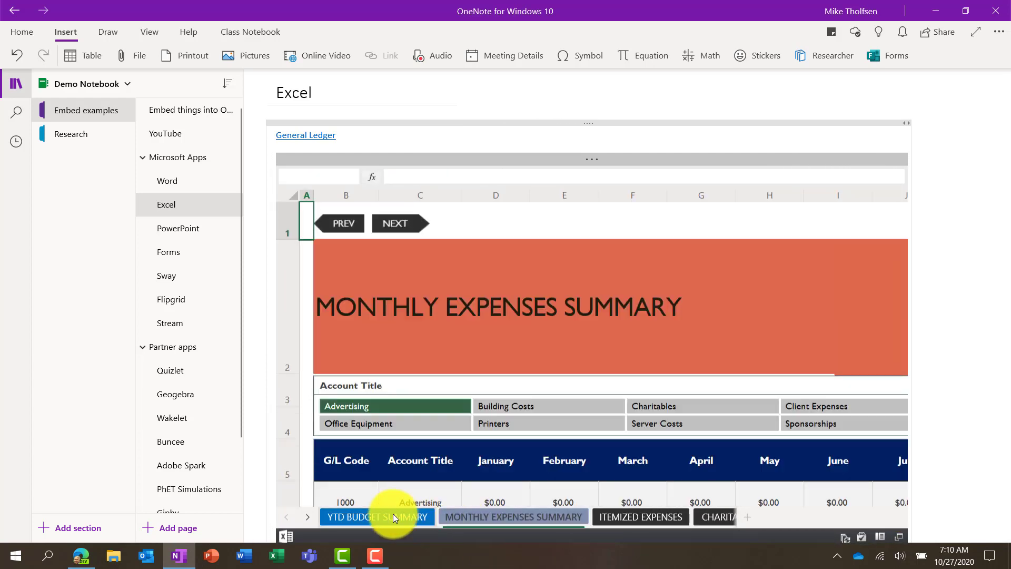
{"action": "left_click", "coordinate": [191, 233]}
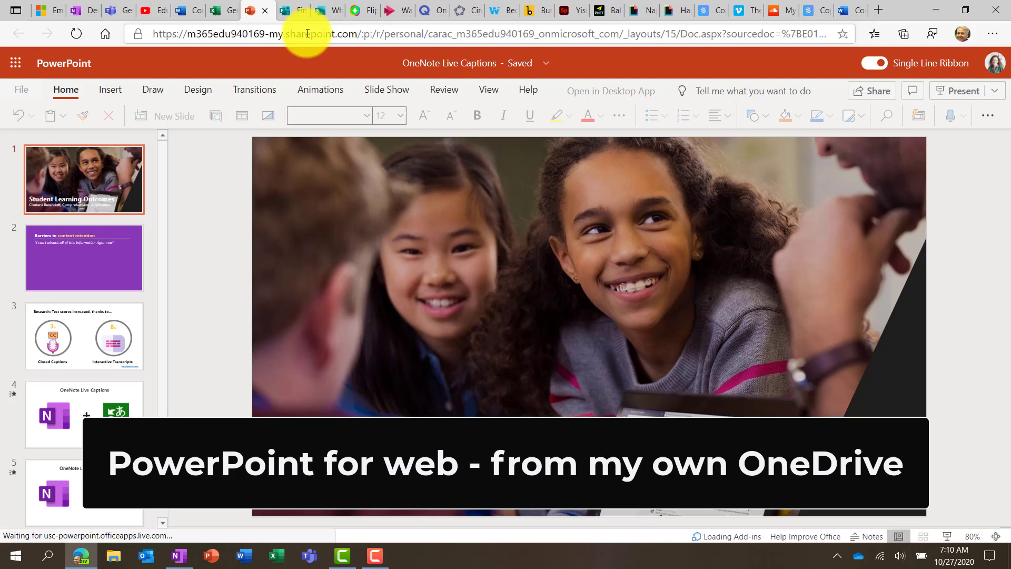
{"action": "left_click", "coordinate": [308, 33]}
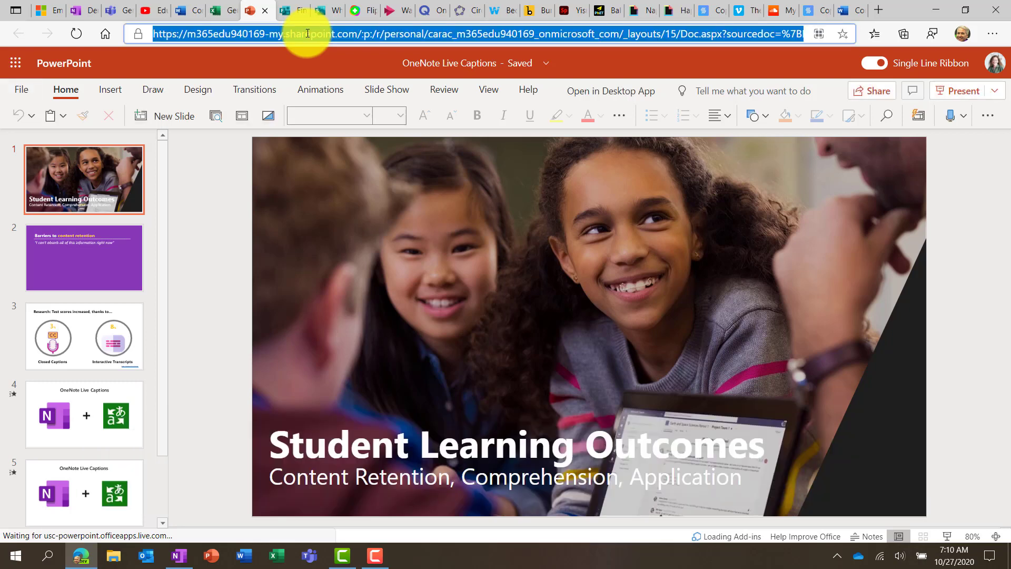
Paste the OneNote Live Captions presentation link on the PowerPoint page and enlarge the embed.
{"action": "left_click", "coordinate": [178, 554]}
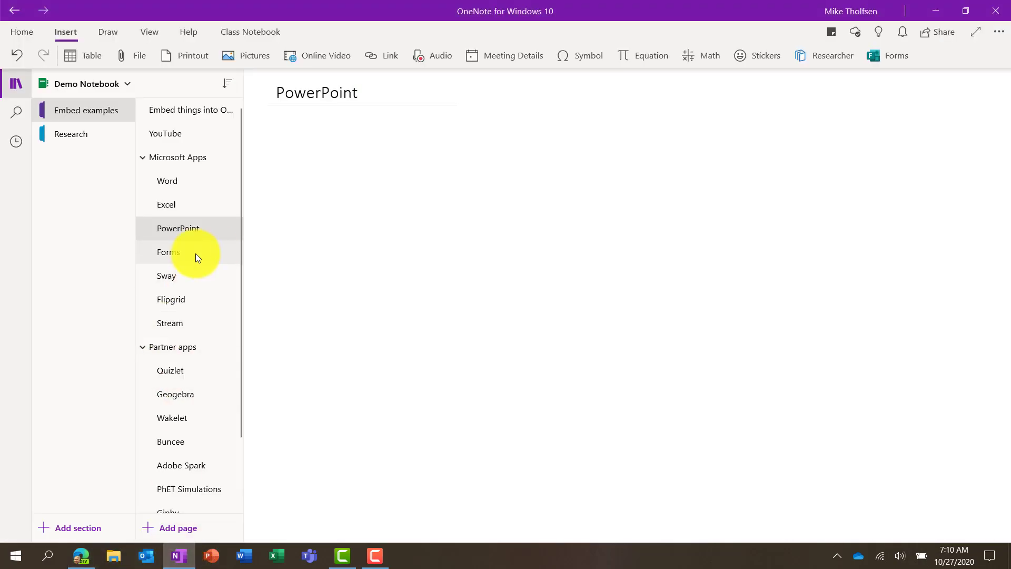
{"action": "left_click", "coordinate": [277, 134]}
{"action": "key", "text": "ctrl+v"}
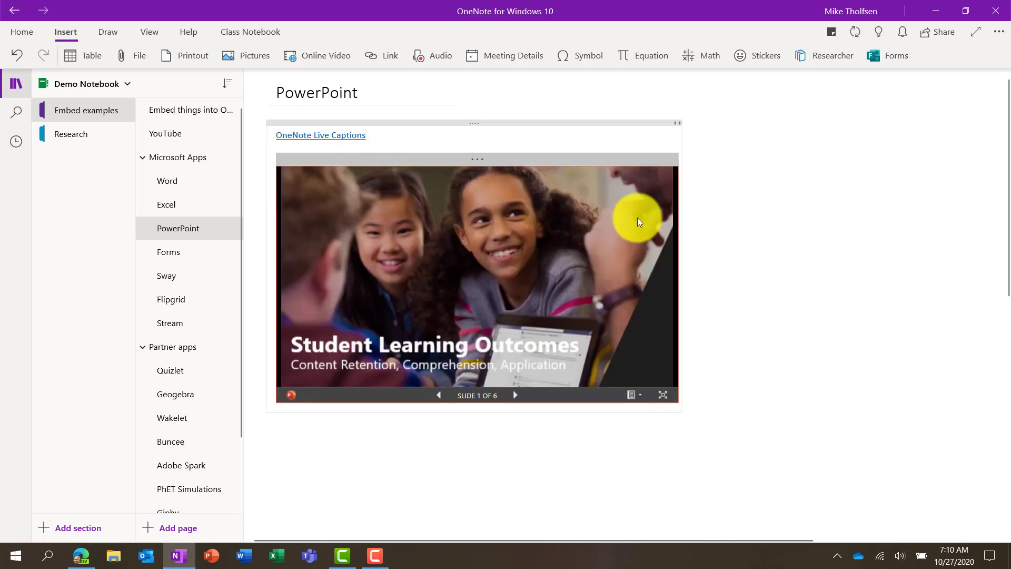
{"action": "left_click", "coordinate": [470, 159]}
{"action": "left_click_drag", "start_coordinate": [690, 408], "coordinate": [857, 515]}
Advance the embedded slideshow to slide 4 of 6.
{"action": "left_click", "coordinate": [604, 500]}
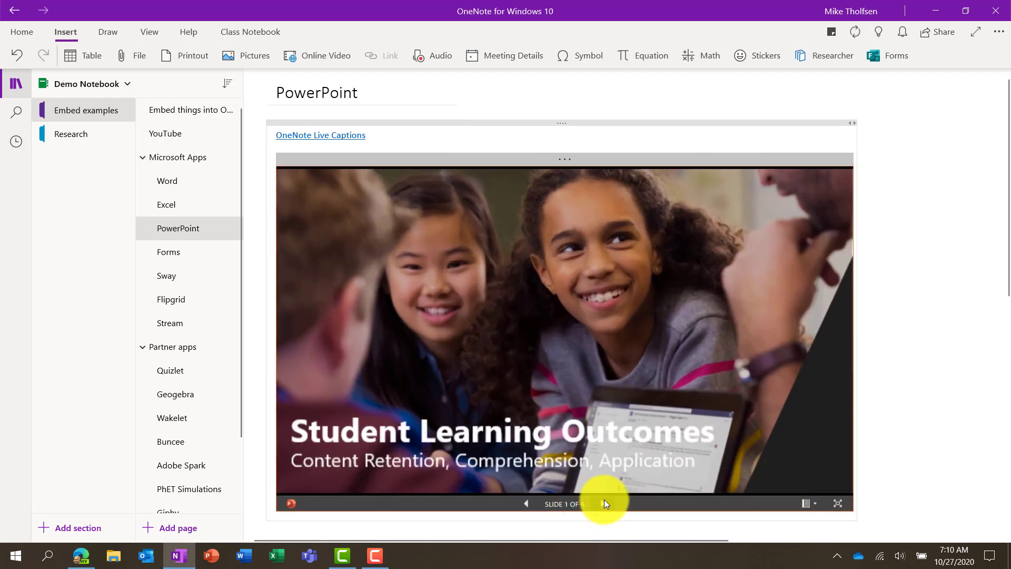
{"action": "left_click", "coordinate": [605, 500]}
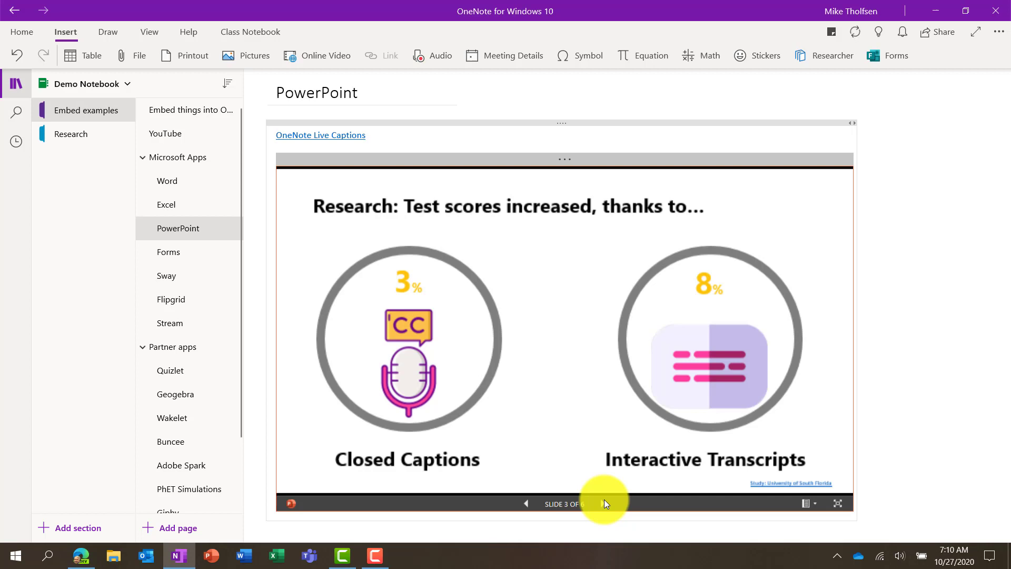
{"action": "left_click", "coordinate": [599, 503]}
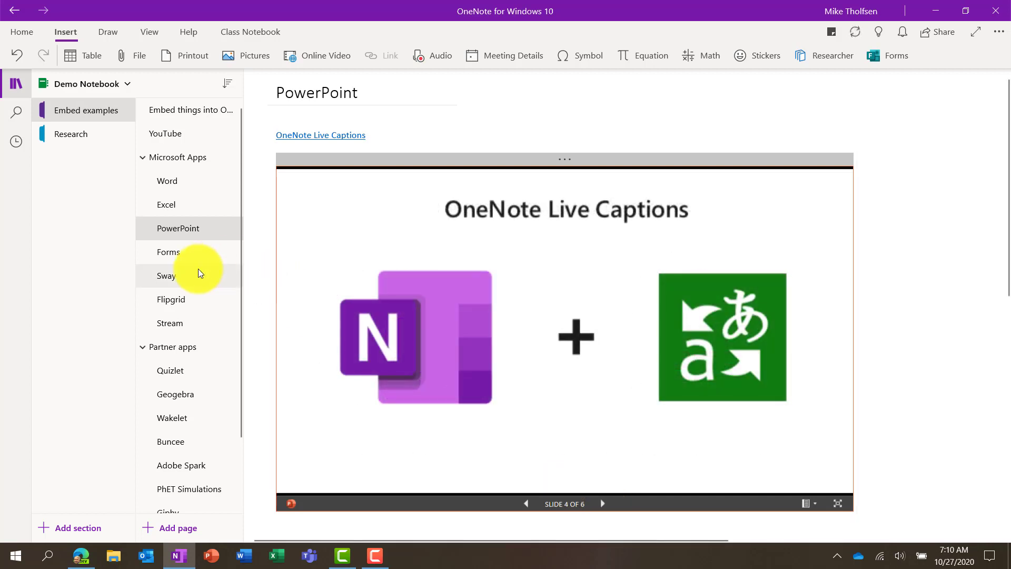
View the Finding the circumference of a circle (Copy) quiz in the browser, then return to OneNote.
{"action": "left_click", "coordinate": [80, 553]}
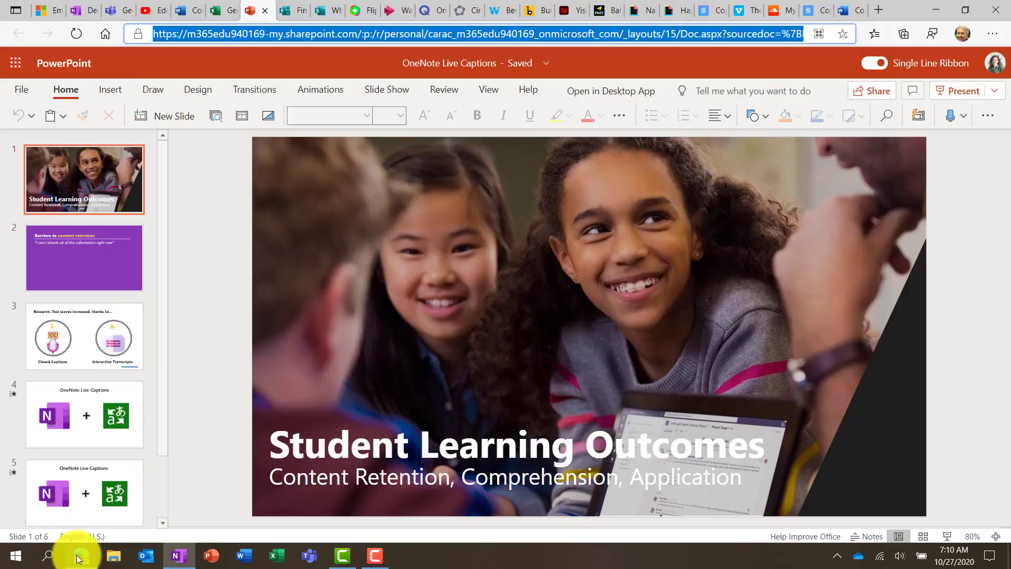
{"action": "left_click", "coordinate": [289, 14]}
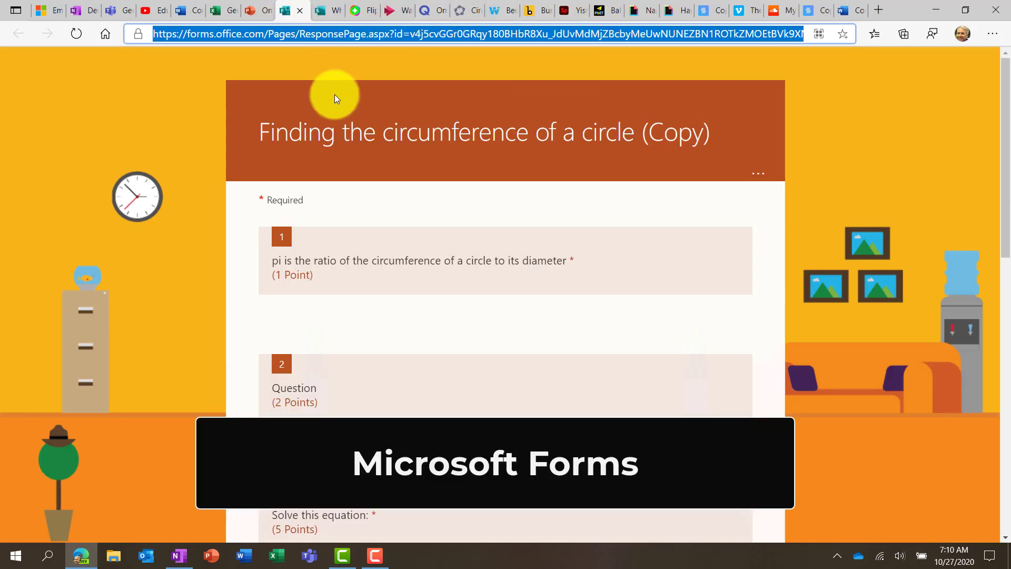
{"action": "scroll", "coordinate": [462, 254], "scroll_direction": "down", "scroll_amount": 5}
{"action": "scroll", "coordinate": [470, 251], "scroll_direction": "up", "scroll_amount": 5}
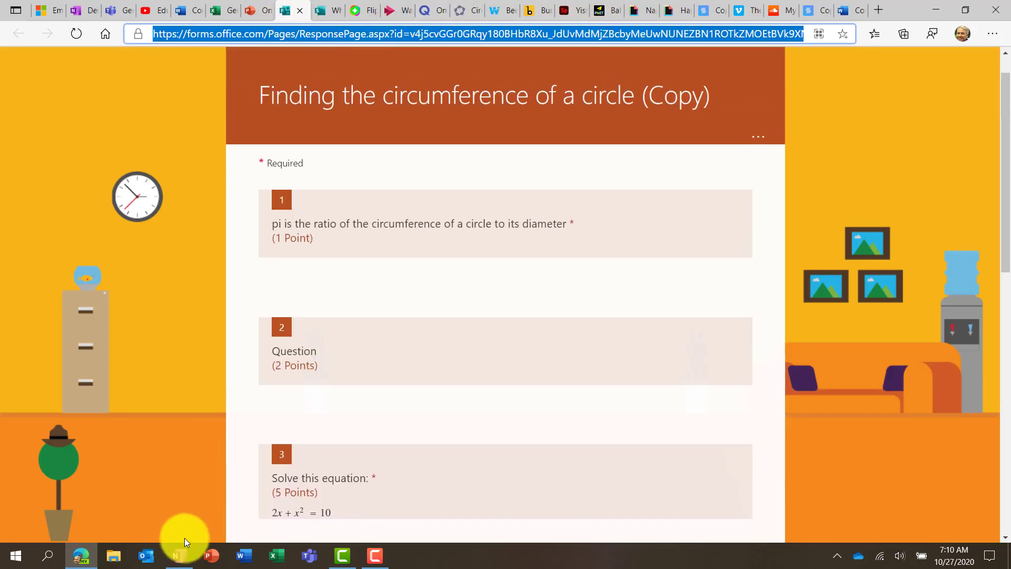
{"action": "left_click", "coordinate": [175, 561]}
Paste the circumference quiz link onto the Forms page.
{"action": "left_click", "coordinate": [190, 250]}
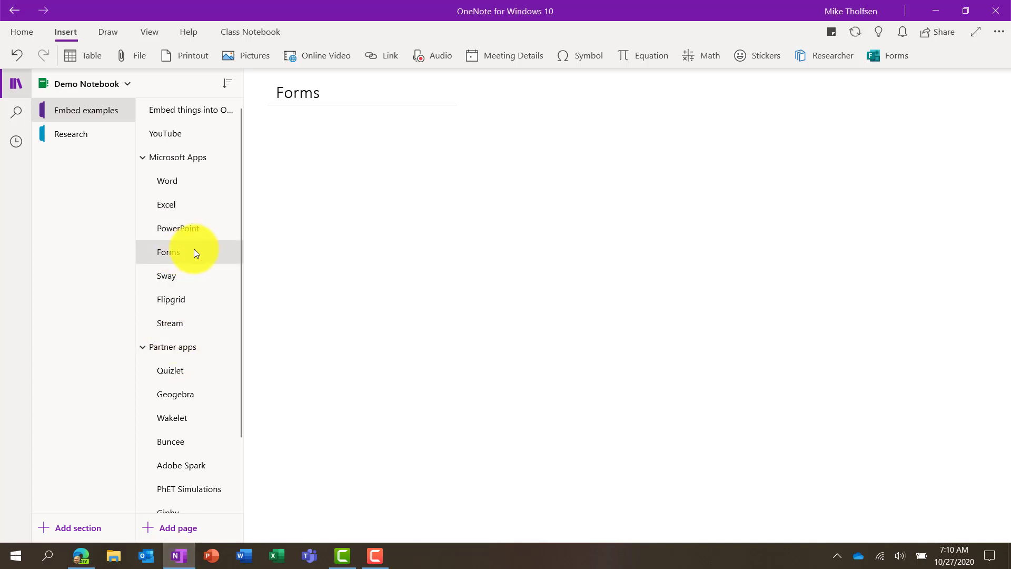
{"action": "type", "text": "https://forms.office.com/Pages/ResponsePage.aspx?id=v4j5cvGGr0GRqy180BHbR8Xu_JdUvMdMjZBcbyMeUwNUNEZBN1ROTkZMOEtBVk9XNTkwT0NUUEVYSS4u"}
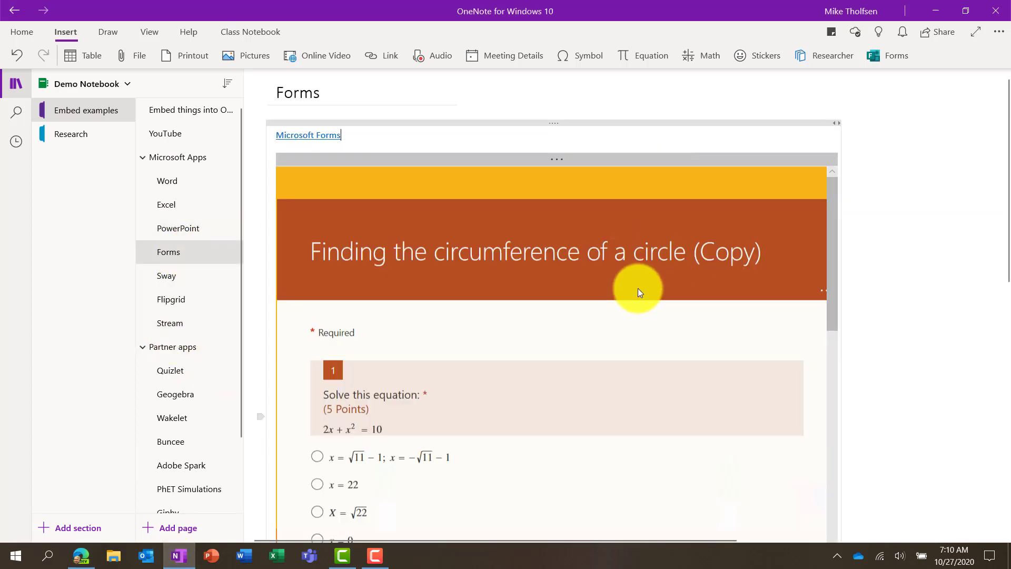
{"action": "scroll", "coordinate": [635, 289], "scroll_direction": "down", "scroll_amount": 1}
Answer the embedded quiz with x = 22, True, A = 24 and True, then submit it.
{"action": "left_click", "coordinate": [316, 309]}
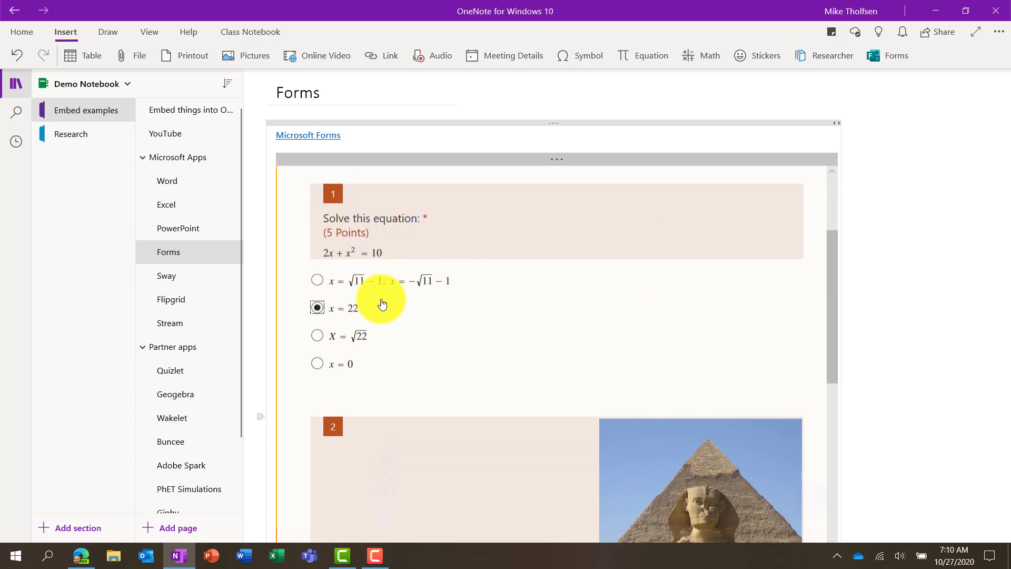
{"action": "scroll", "coordinate": [348, 438], "scroll_direction": "down", "scroll_amount": 4}
{"action": "left_click", "coordinate": [318, 486]}
{"action": "scroll", "coordinate": [418, 319], "scroll_direction": "down", "scroll_amount": 5}
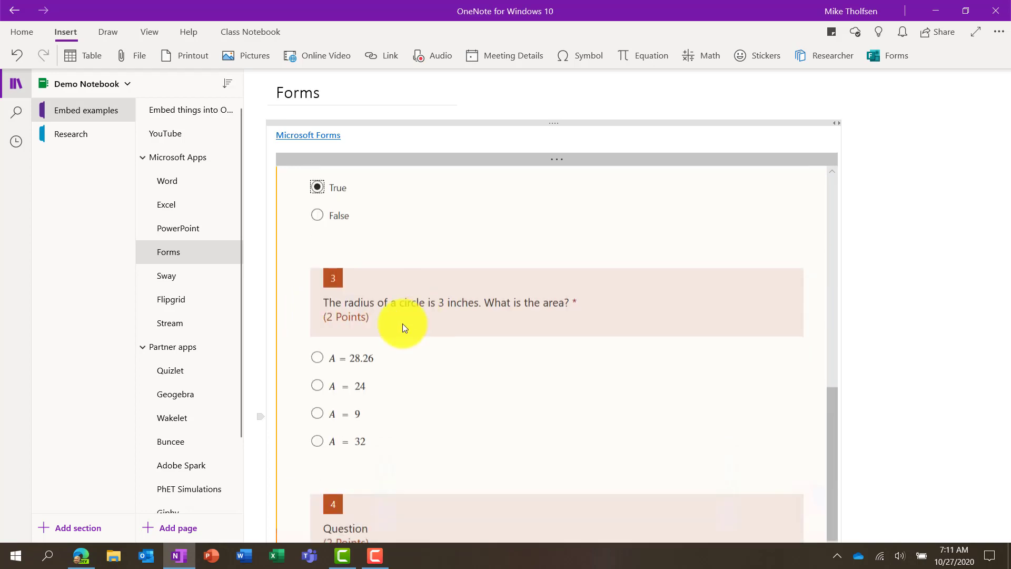
{"action": "left_click", "coordinate": [319, 377]}
{"action": "scroll", "coordinate": [431, 323], "scroll_direction": "down", "scroll_amount": 5}
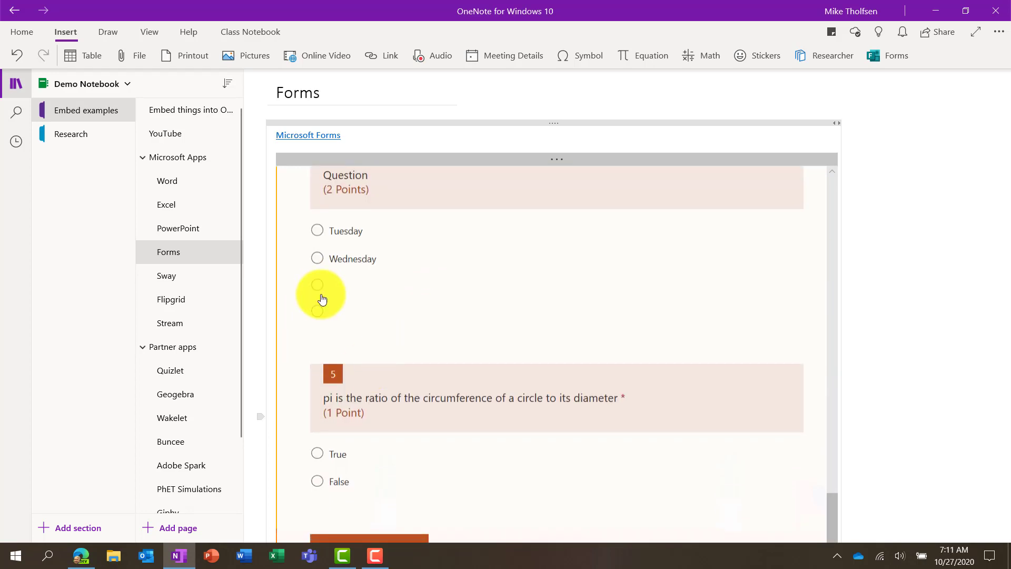
{"action": "left_click", "coordinate": [317, 454]}
{"action": "scroll", "coordinate": [530, 334], "scroll_direction": "down", "scroll_amount": 1}
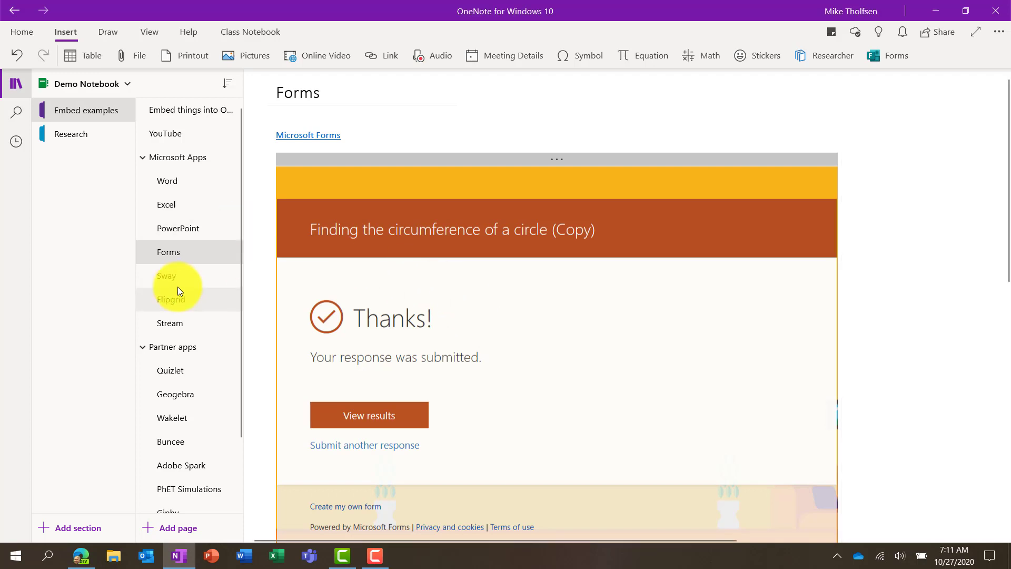
{"action": "left_click", "coordinate": [197, 282]}
Copy the 'Why planets orbit the sun' Sway's address and go to the Demo Notebook tab.
{"action": "left_click", "coordinate": [80, 554]}
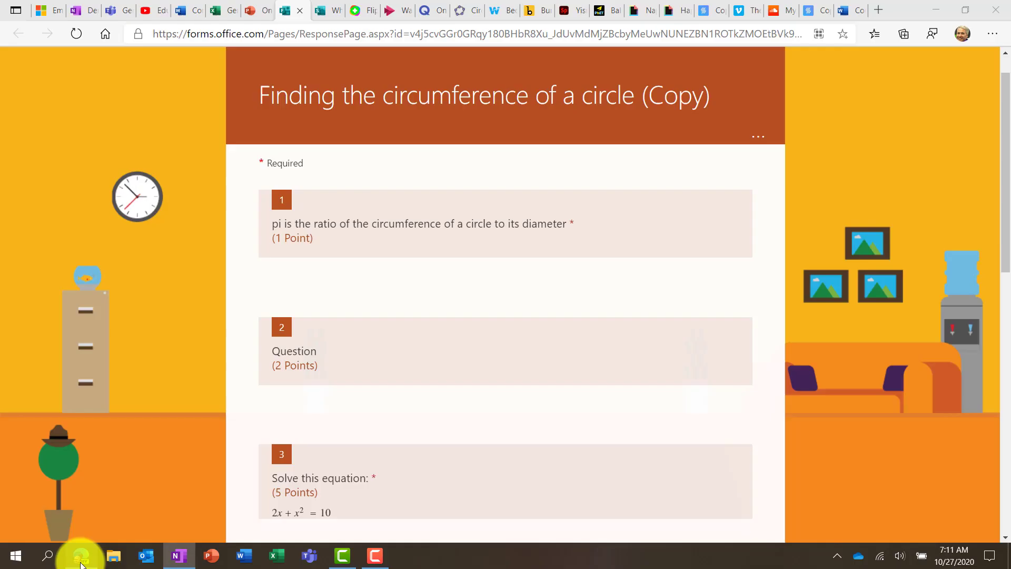
{"action": "left_click", "coordinate": [325, 11]}
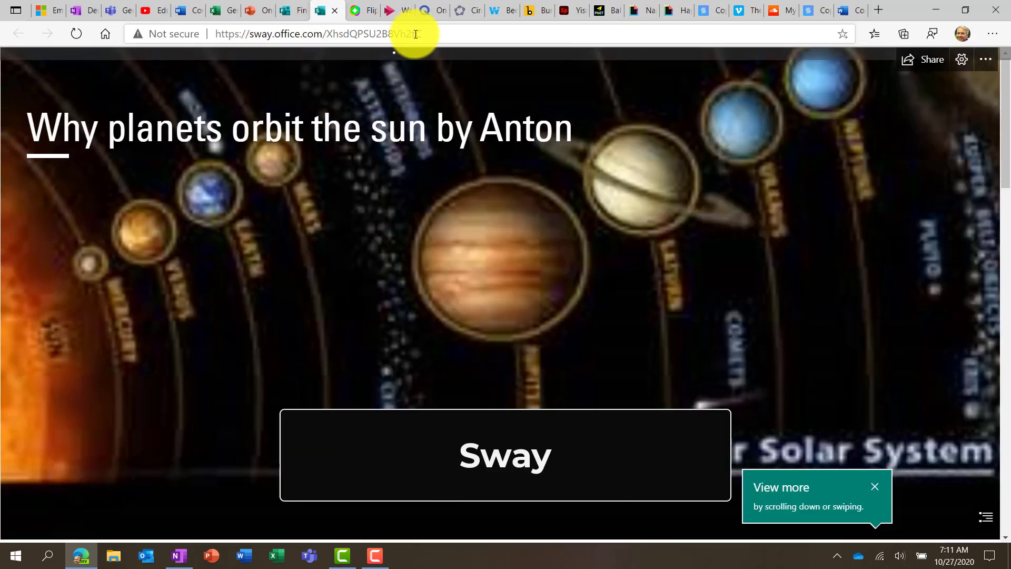
{"action": "left_click", "coordinate": [356, 32]}
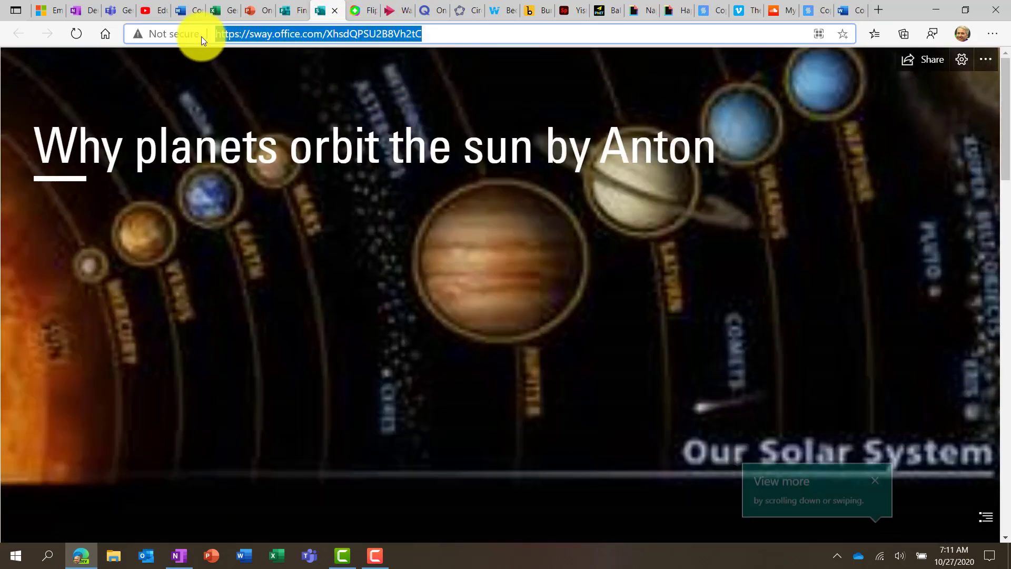
{"action": "left_click", "coordinate": [85, 14]}
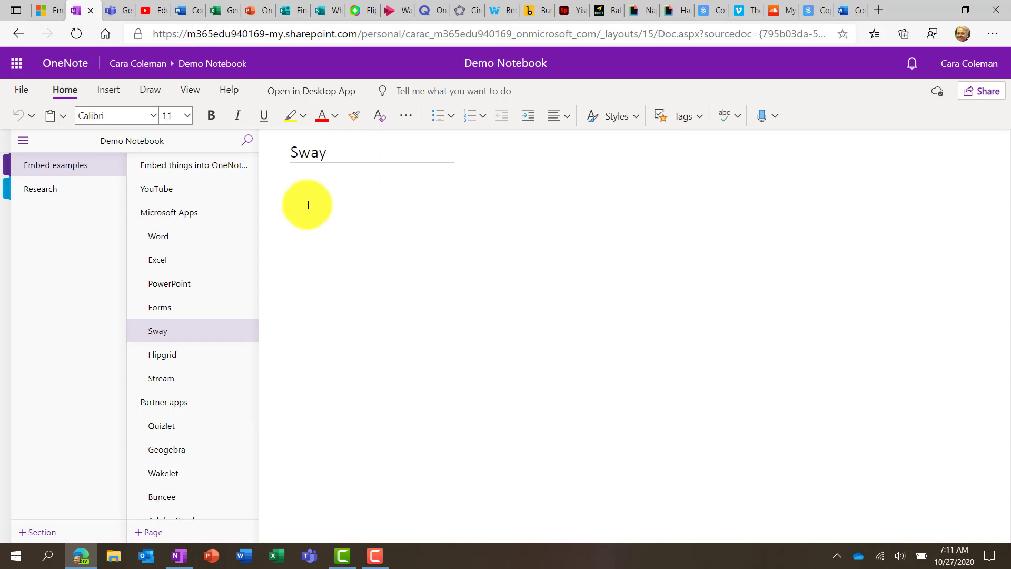
Paste the planets Sway link, embed it with Enter, and scroll through the embedded Sway.
{"action": "type", "text": "https://sway.office.com/XhsdQPSU2B8Vh2tC"}
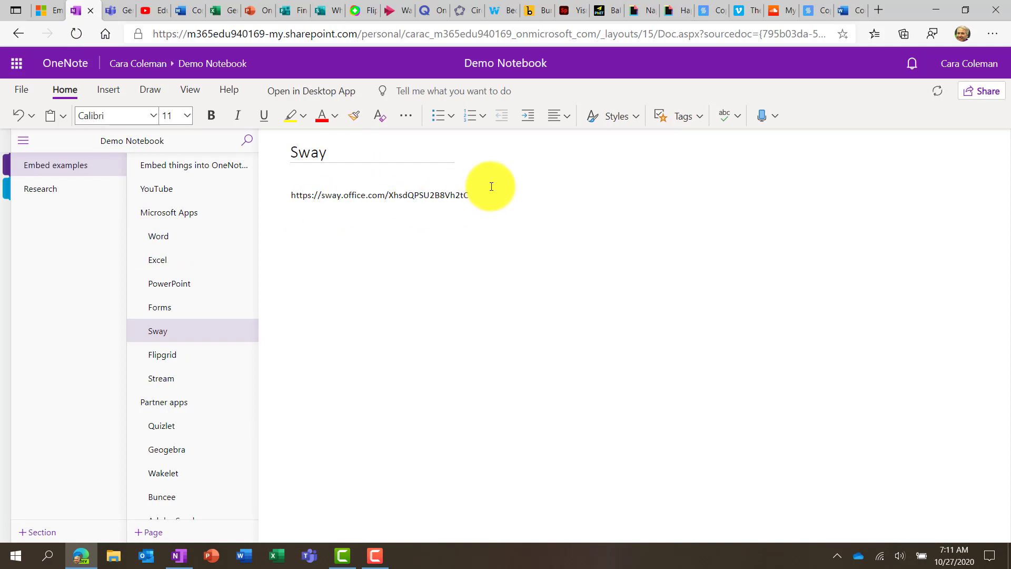
{"action": "key", "text": "Return"}
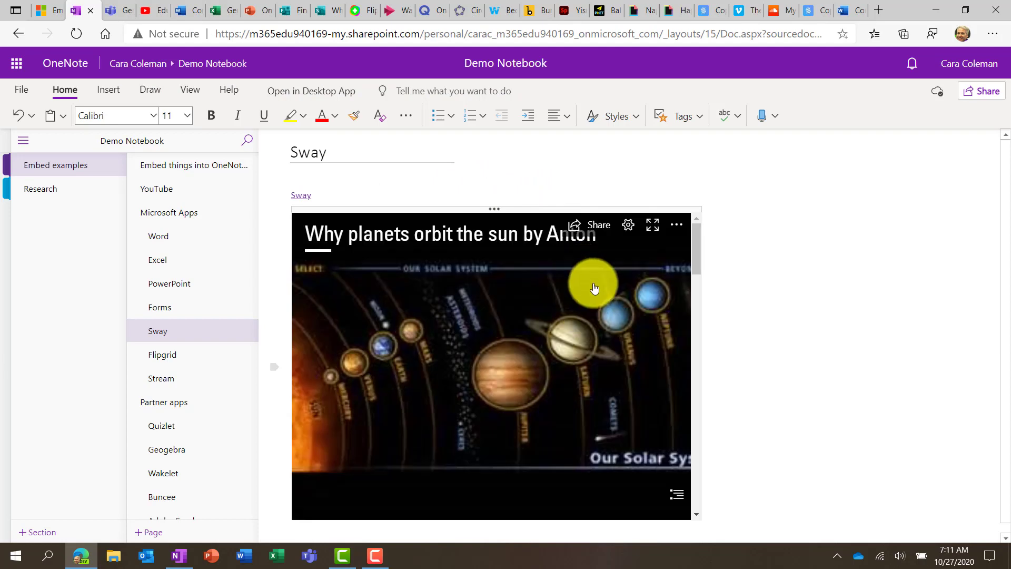
{"action": "scroll", "coordinate": [572, 323], "scroll_direction": "down", "scroll_amount": 5}
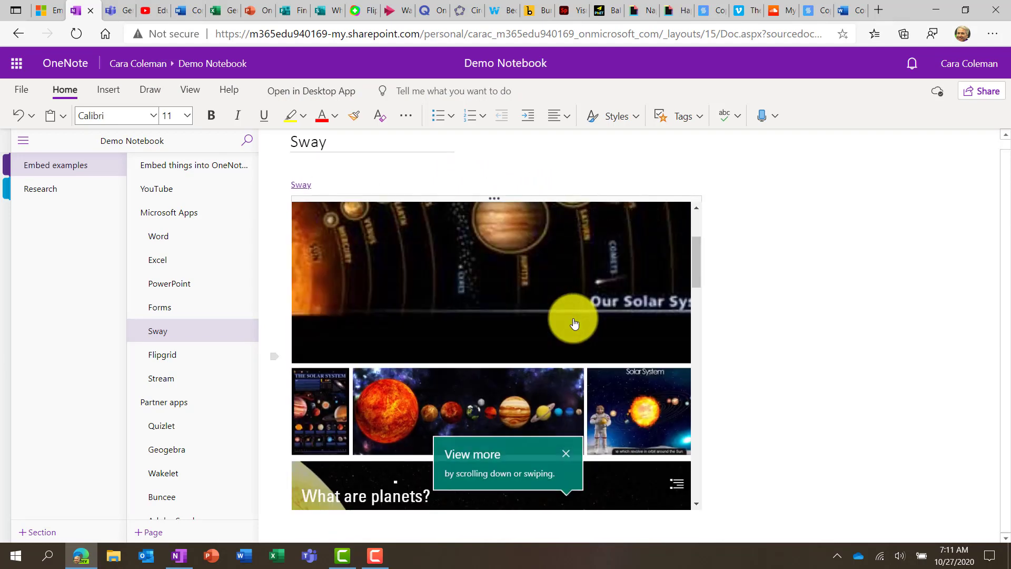
{"action": "left_click", "coordinate": [567, 460]}
{"action": "scroll", "coordinate": [594, 273], "scroll_direction": "down", "scroll_amount": 4}
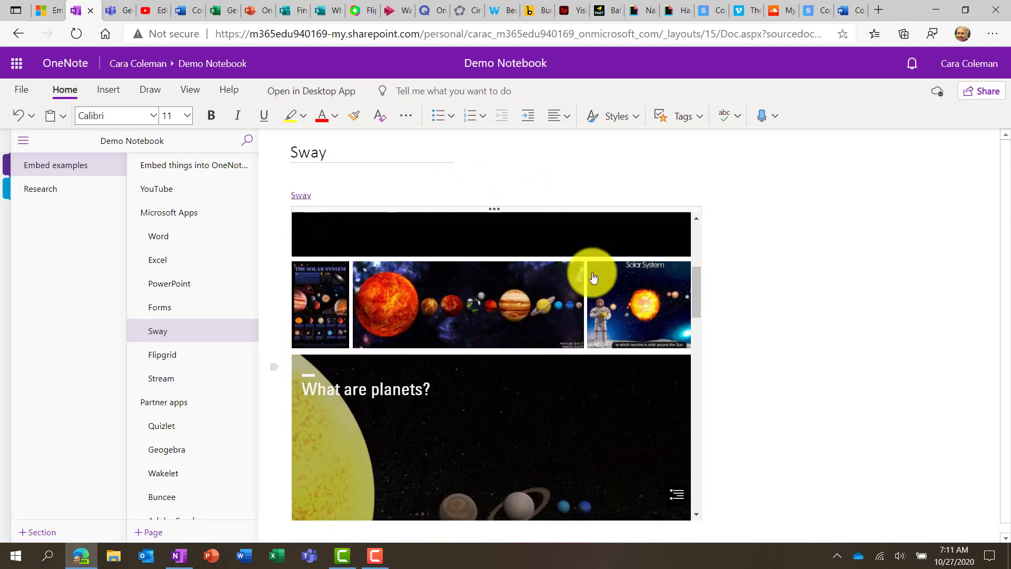
{"action": "scroll", "coordinate": [594, 278], "scroll_direction": "down", "scroll_amount": 3}
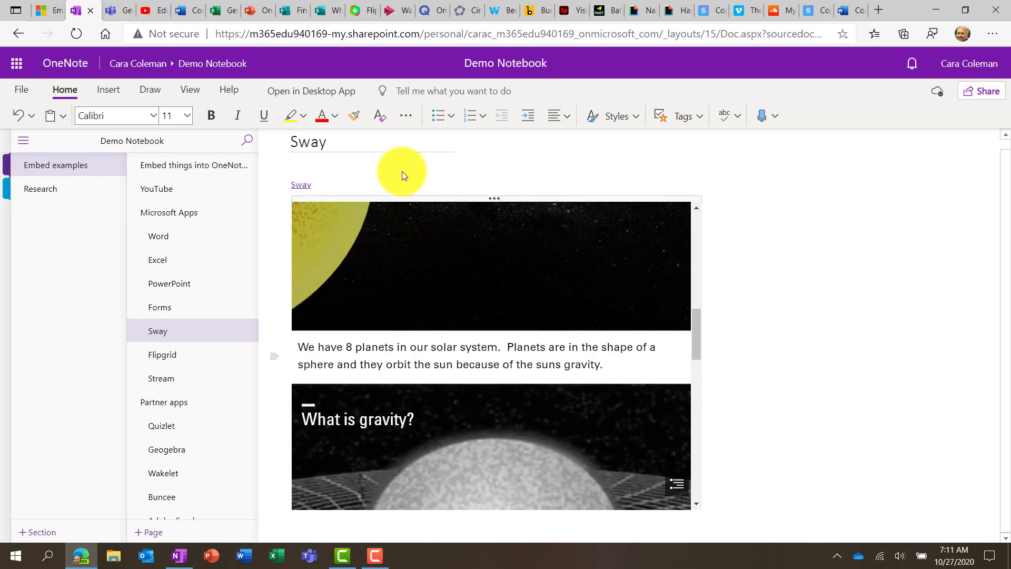
From the empty Flipgrid page, go to the 'Introduce yourself!' topic and select its web address.
{"action": "left_click", "coordinate": [179, 355]}
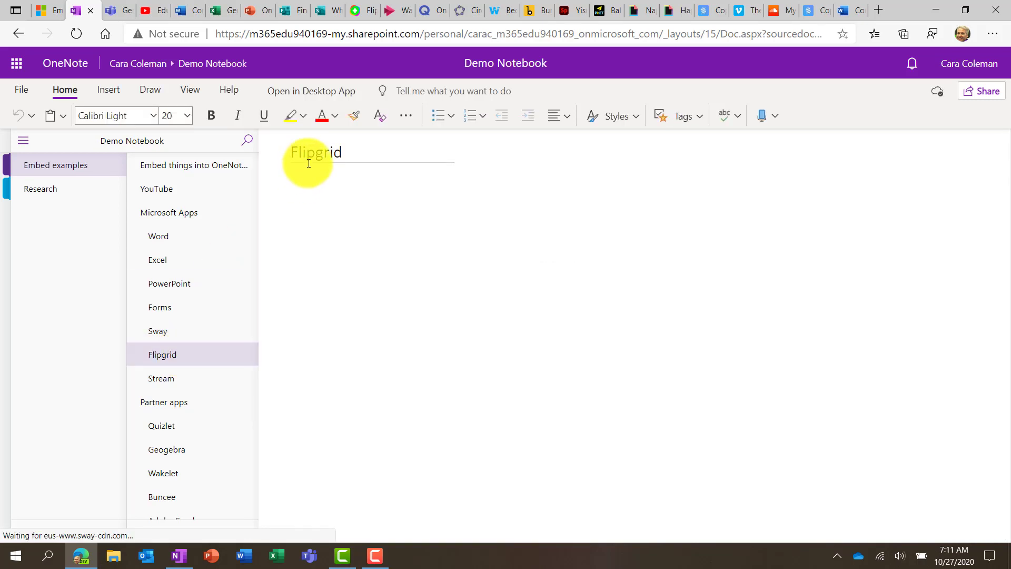
{"action": "left_click", "coordinate": [360, 11]}
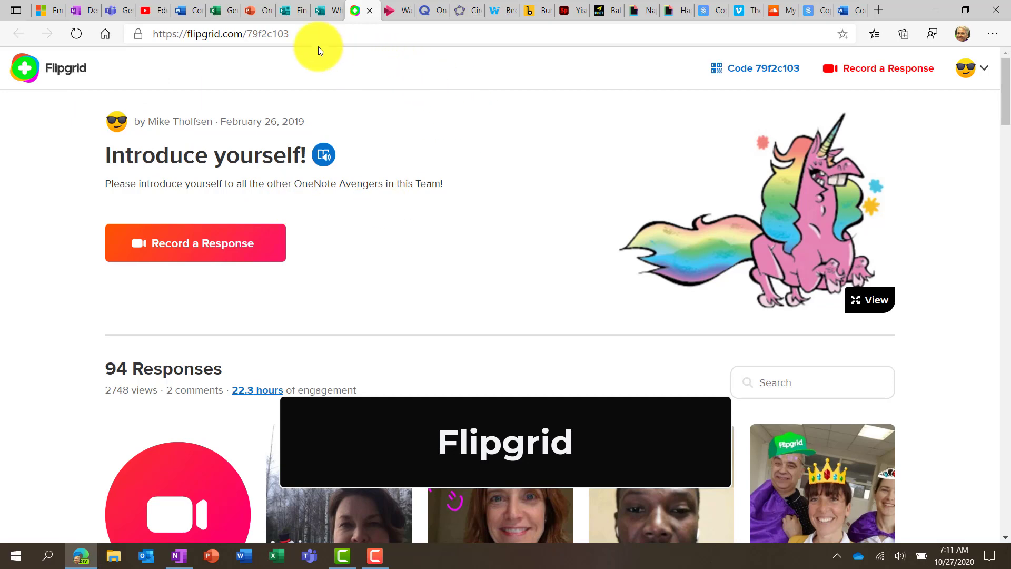
{"action": "scroll", "coordinate": [497, 349], "scroll_direction": "down", "scroll_amount": 7}
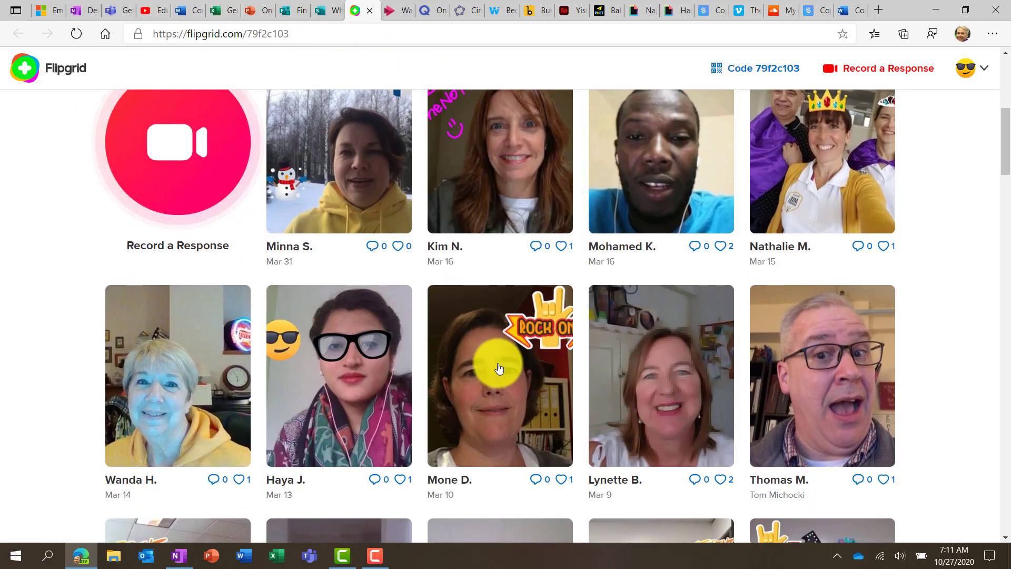
{"action": "scroll", "coordinate": [498, 358], "scroll_direction": "up", "scroll_amount": 6}
{"action": "scroll", "coordinate": [498, 362], "scroll_direction": "up", "scroll_amount": 1}
{"action": "left_click", "coordinate": [258, 33]}
{"action": "key", "text": "ctrl+c"}
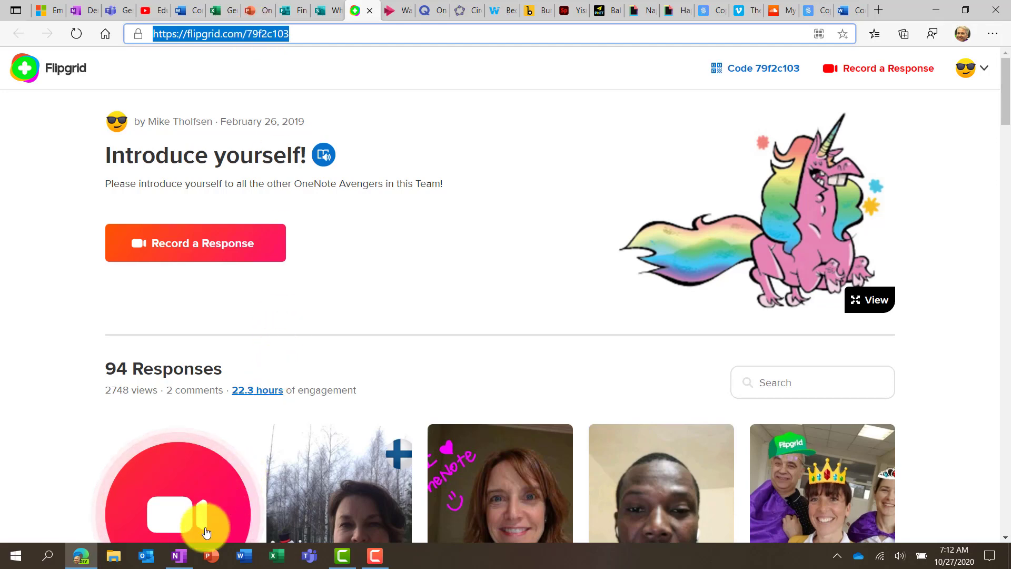
Paste the 'Introduce yourself!' Flipgrid link on the notebook's Flipgrid page to embed the topic.
{"action": "left_click", "coordinate": [84, 15]}
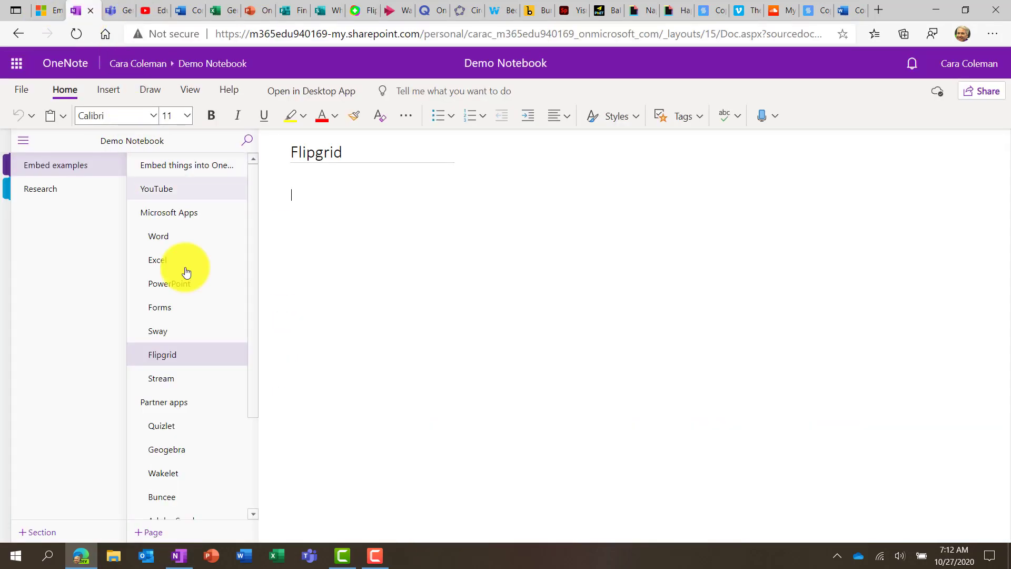
{"action": "key", "text": "ctrl+v"}
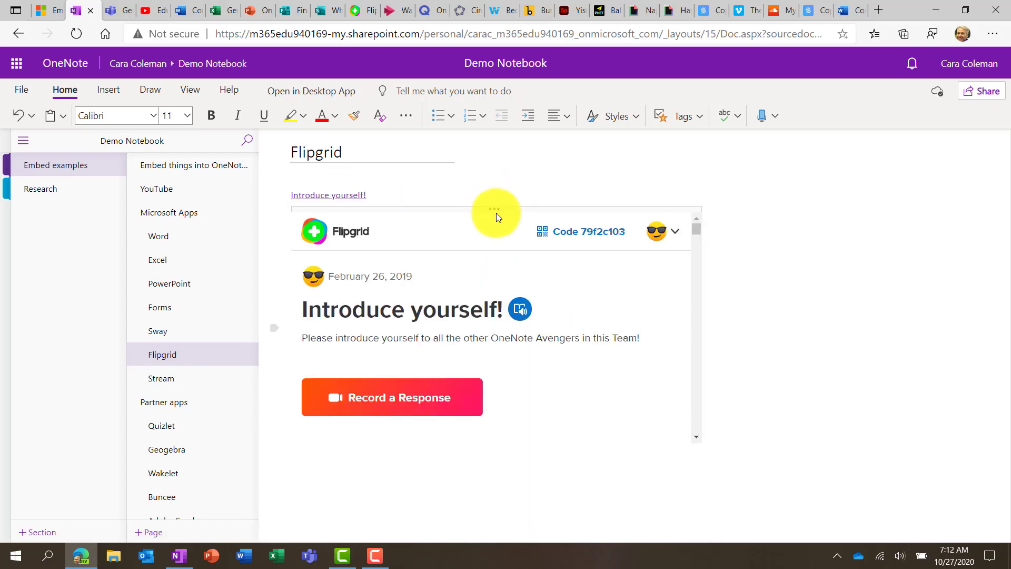
{"action": "scroll", "coordinate": [457, 325], "scroll_direction": "down", "scroll_amount": 8}
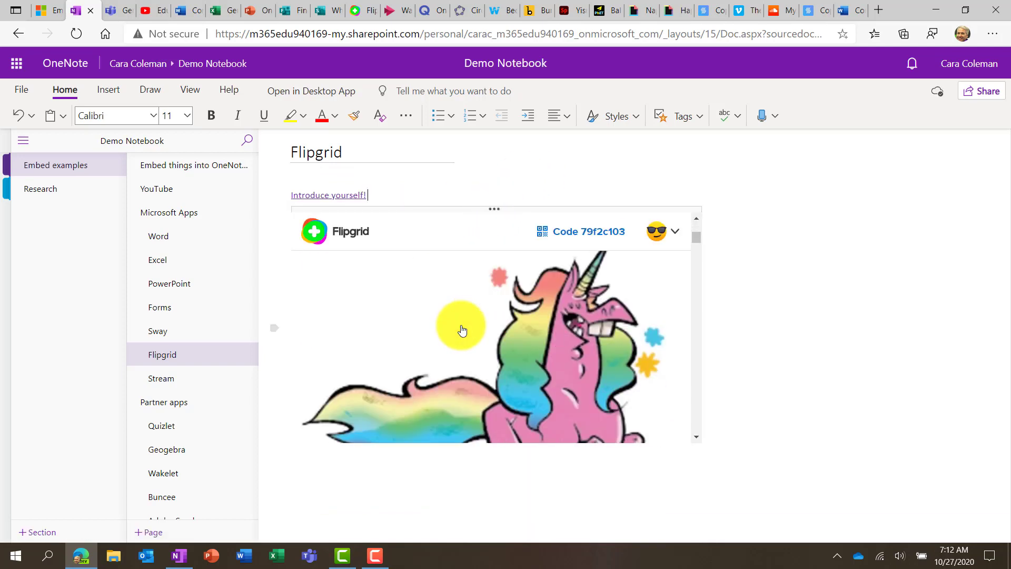
{"action": "scroll", "coordinate": [461, 326], "scroll_direction": "down", "scroll_amount": 10}
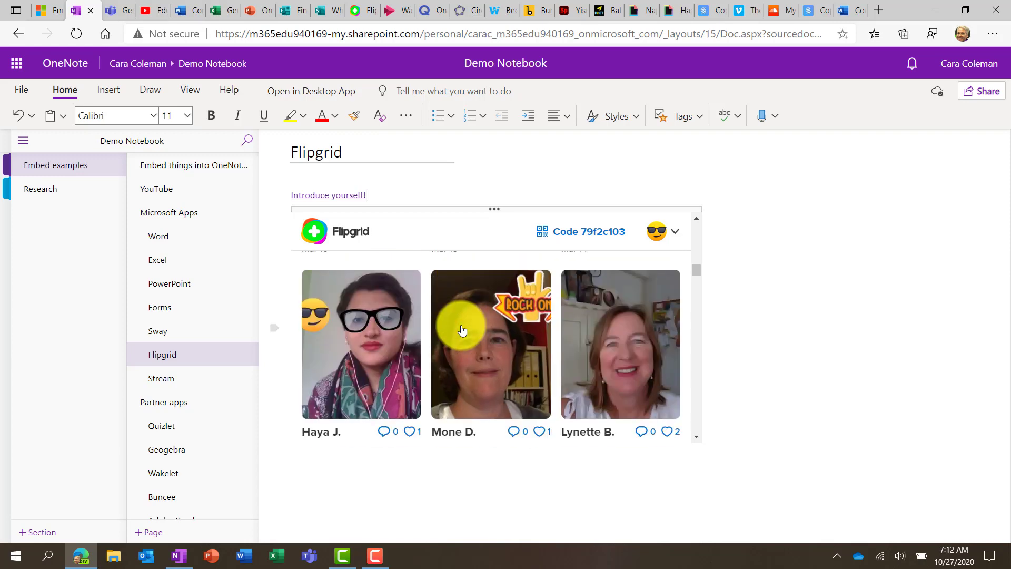
Open a student's response video in the embedded topic, play it, then pause it.
{"action": "left_click", "coordinate": [475, 342]}
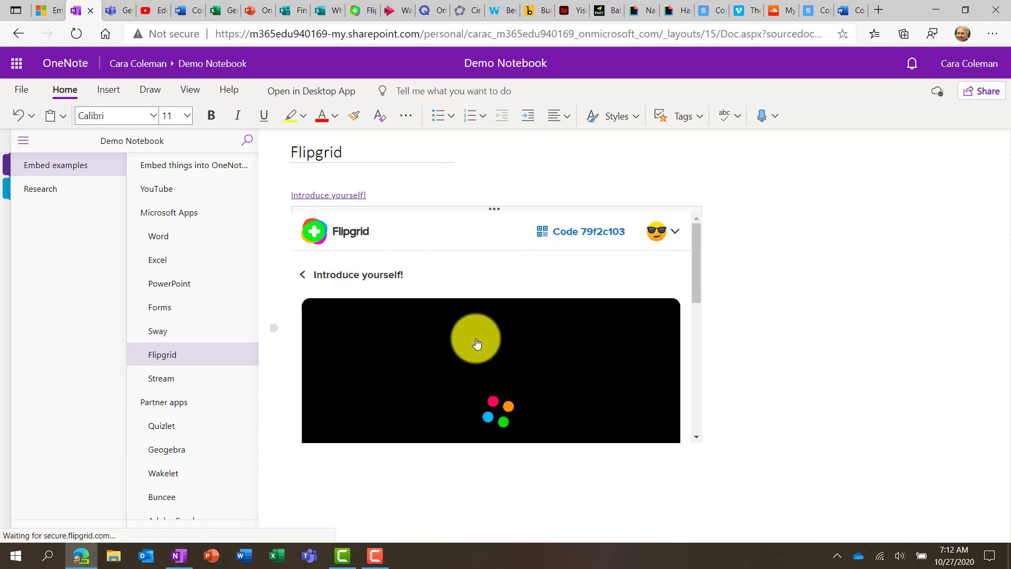
{"action": "scroll", "coordinate": [488, 336], "scroll_direction": "down", "scroll_amount": 1}
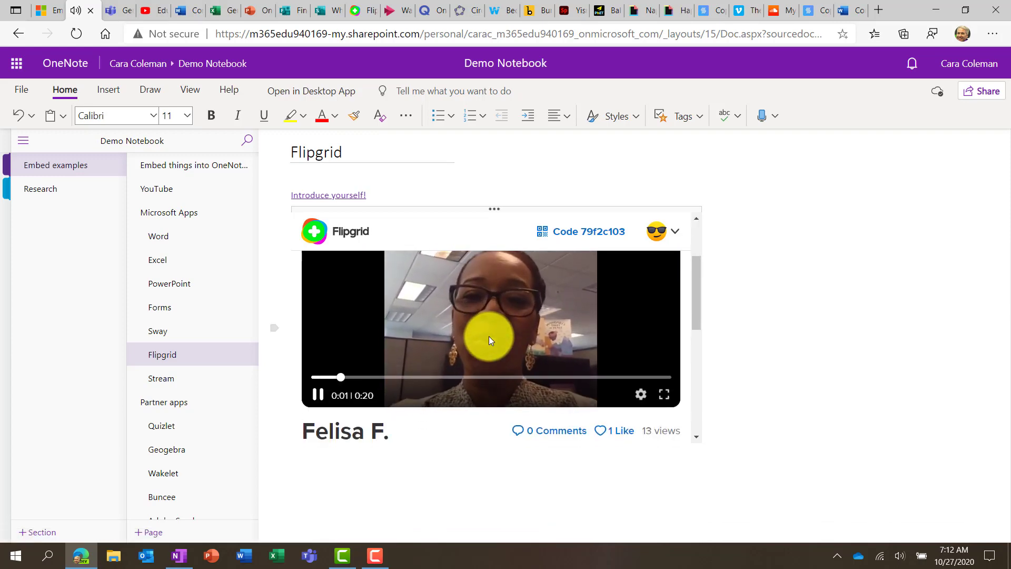
{"action": "left_click", "coordinate": [319, 403]}
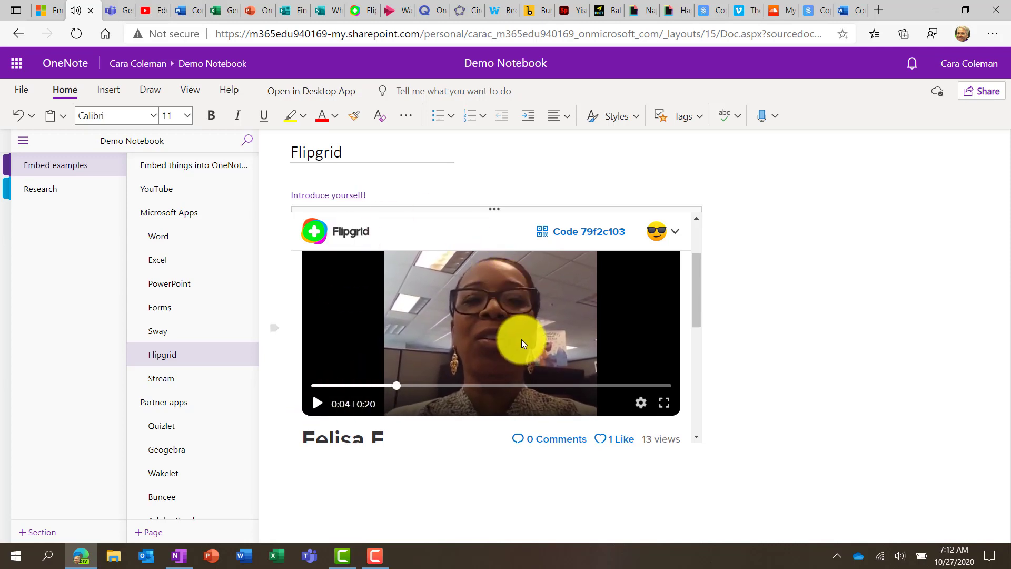
{"action": "scroll", "coordinate": [521, 340], "scroll_direction": "up", "scroll_amount": 1}
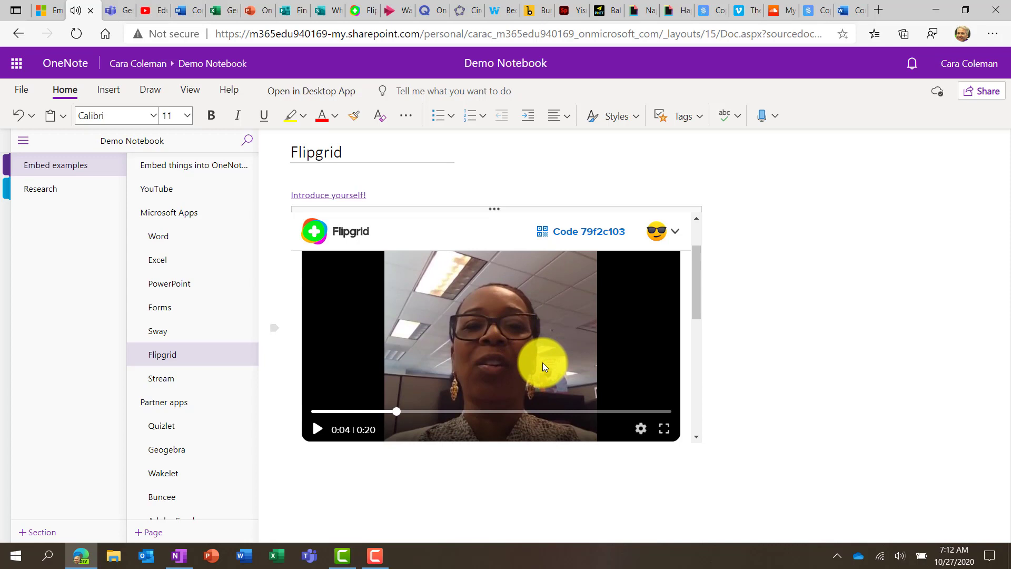
Open the empty Stream page, then select the International Space Station video's URL in Stream.
{"action": "left_click", "coordinate": [175, 378]}
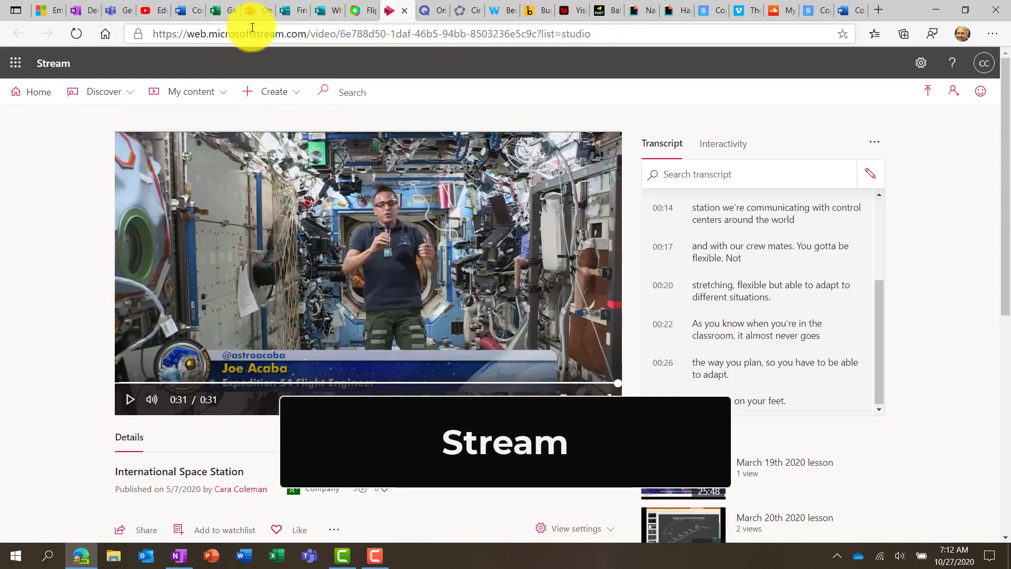
{"action": "left_click", "coordinate": [336, 39]}
{"action": "key", "text": "ctrl+c"}
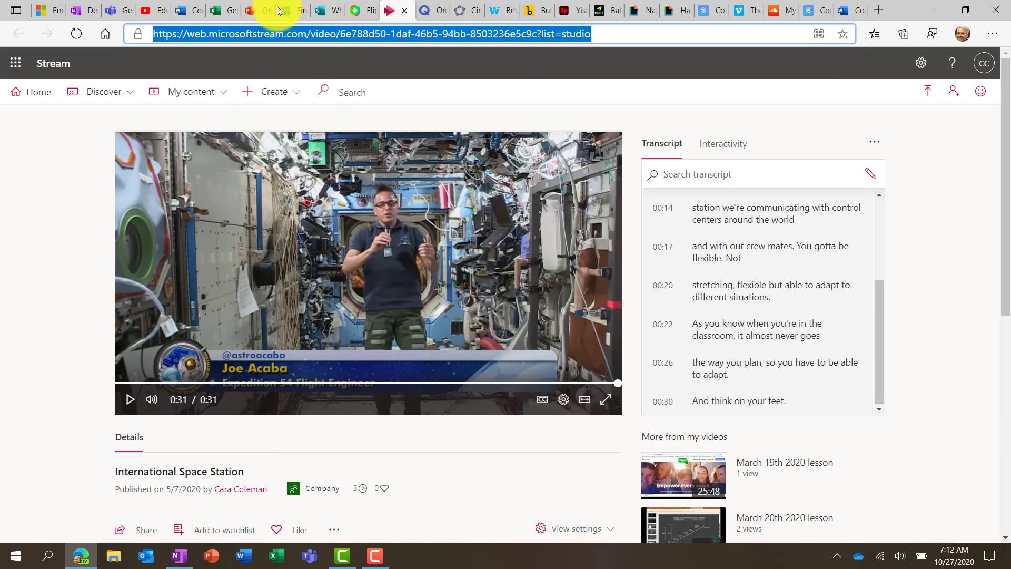
Paste the Stream link to embed the International Space Station video, then play it to 0:05 and pause.
{"action": "left_click", "coordinate": [75, 11]}
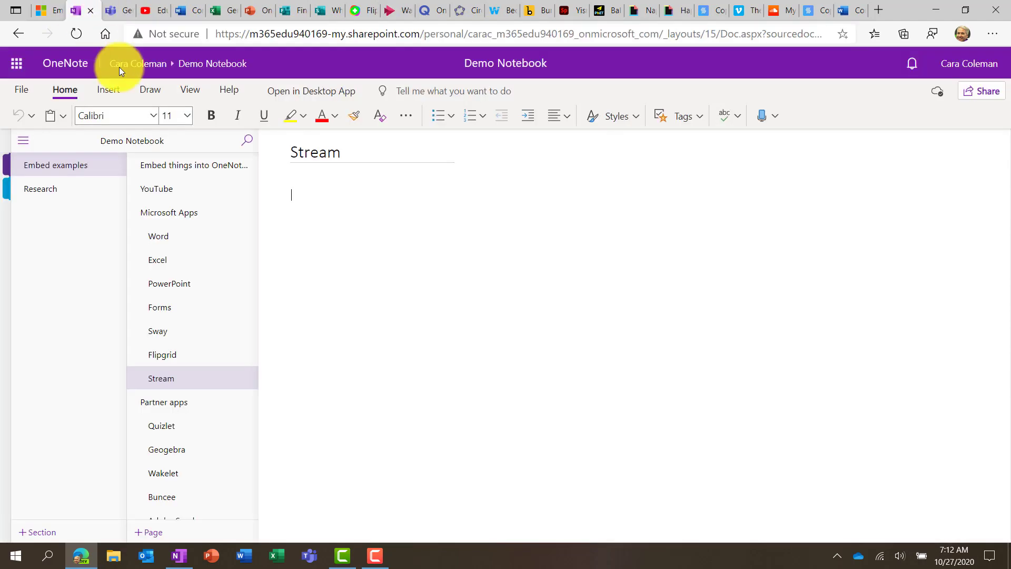
{"action": "key", "text": "ctrl+v"}
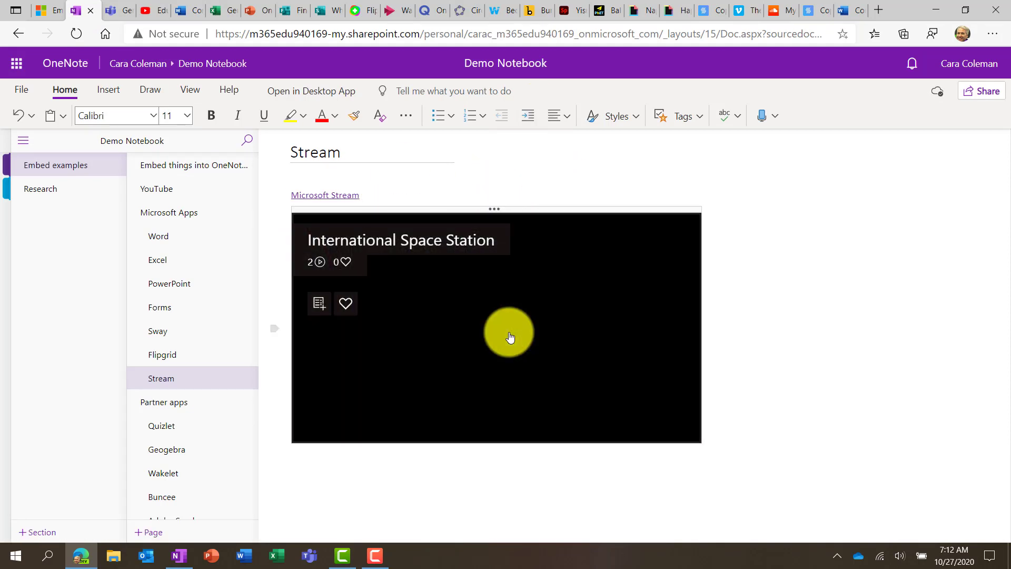
{"action": "left_click", "coordinate": [510, 337]}
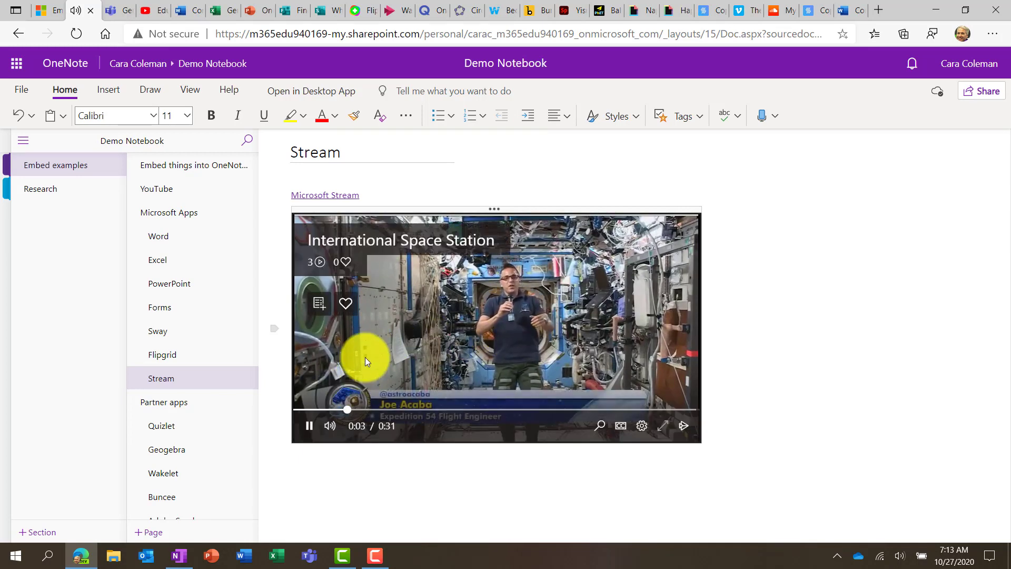
{"action": "left_click", "coordinate": [308, 426]}
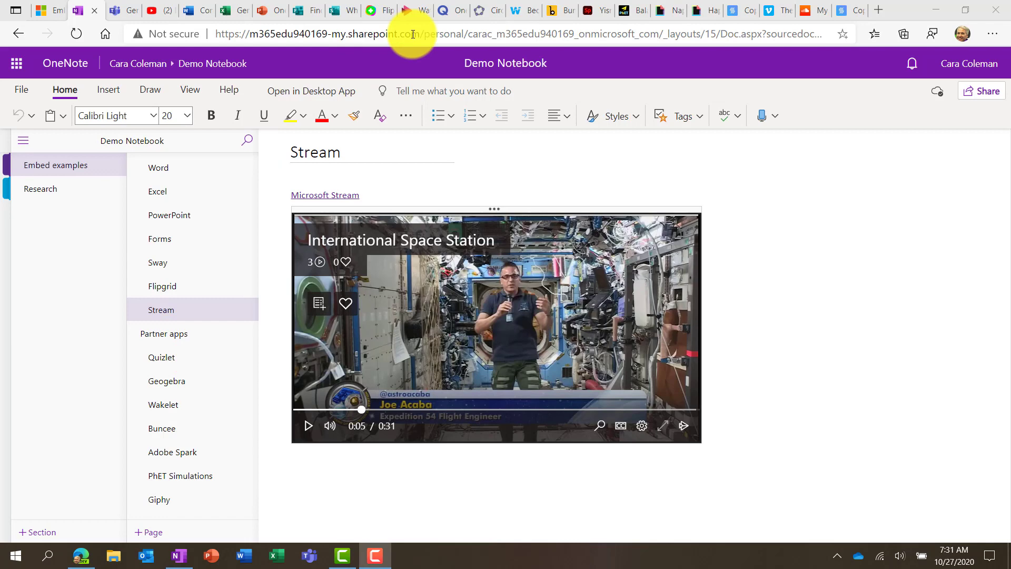
View the 'OneNote Embedded Content Support' Quizlet set, advance a card, then open the Quizlet page in Teams.
{"action": "left_click", "coordinate": [448, 10]}
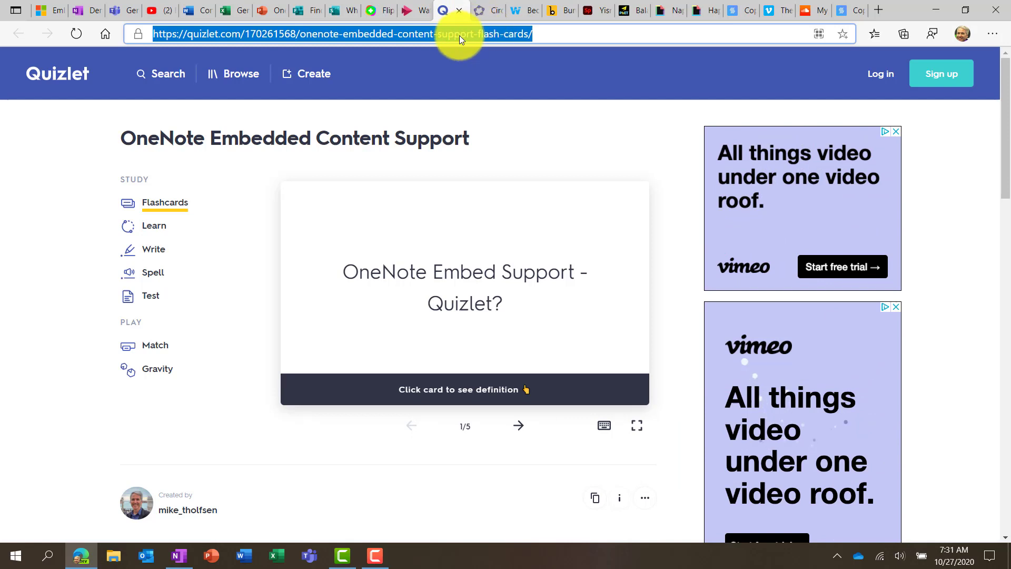
{"action": "left_click", "coordinate": [519, 425]}
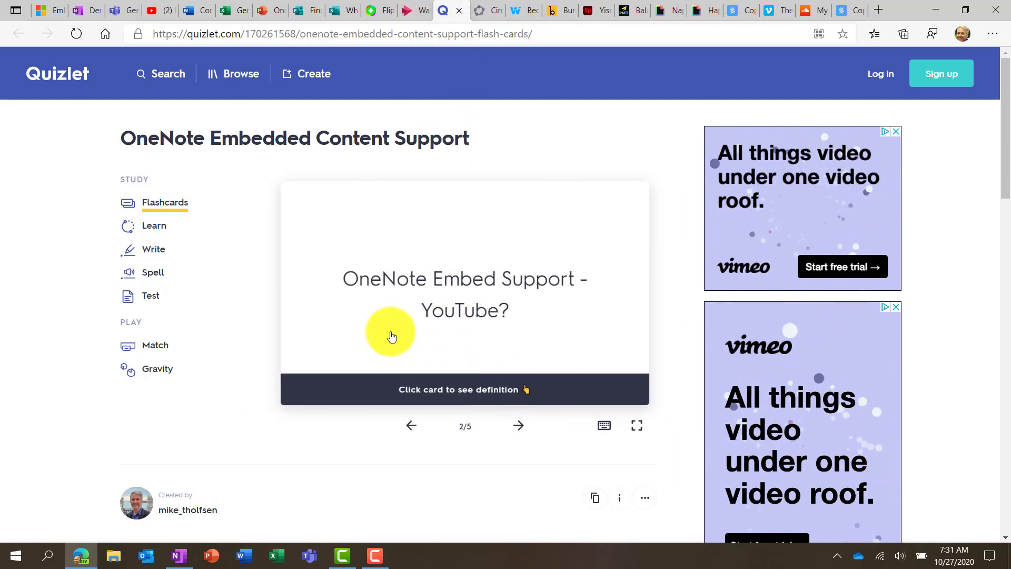
{"action": "left_click", "coordinate": [120, 10]}
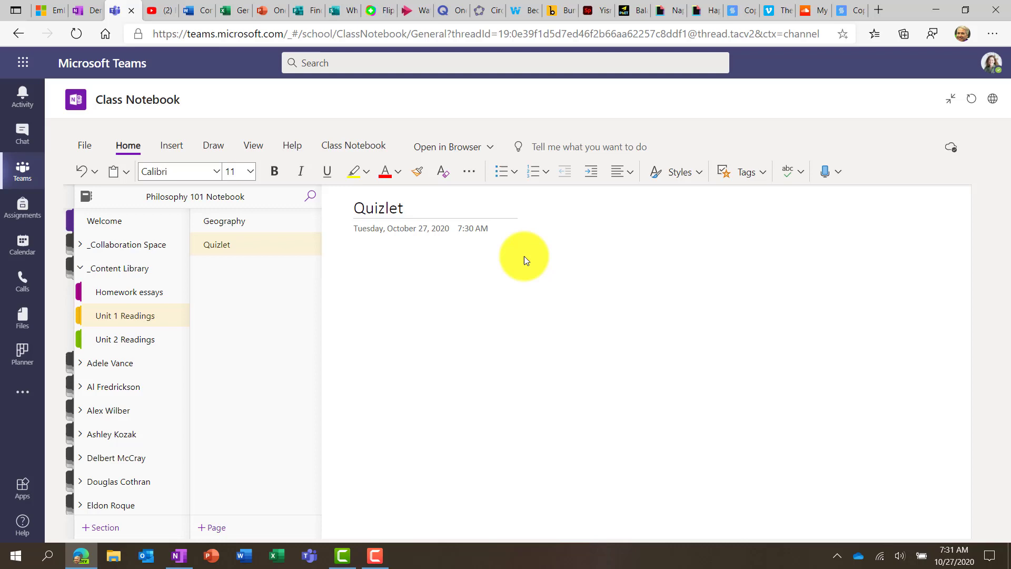
Paste the Quizlet link to embed the flashcard set, then advance to the next card and flip it.
{"action": "type", "text": "https://quizlet.com/370091568/onenote-embedded-content-support-flash-cards/"}
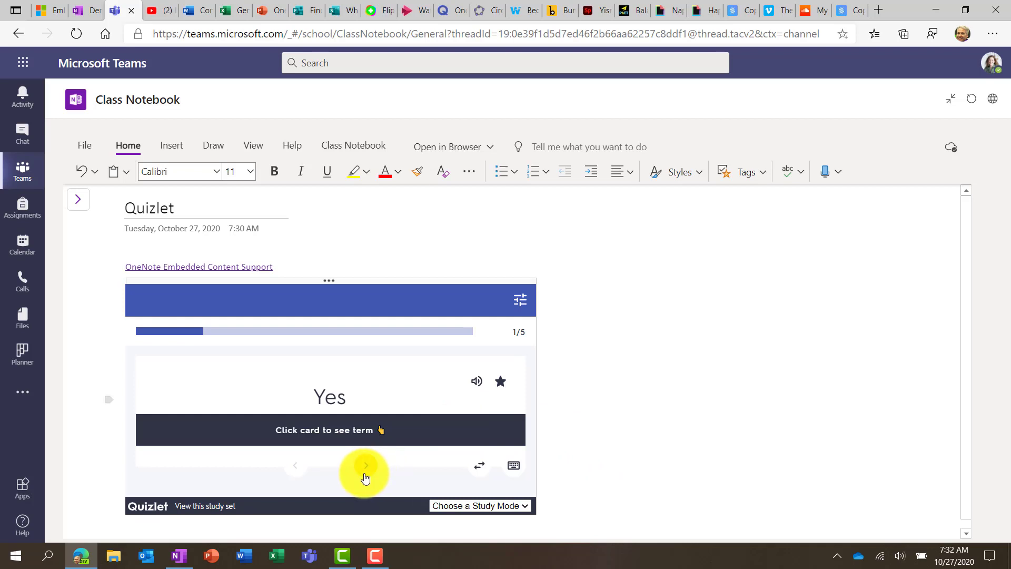
{"action": "left_click", "coordinate": [366, 474]}
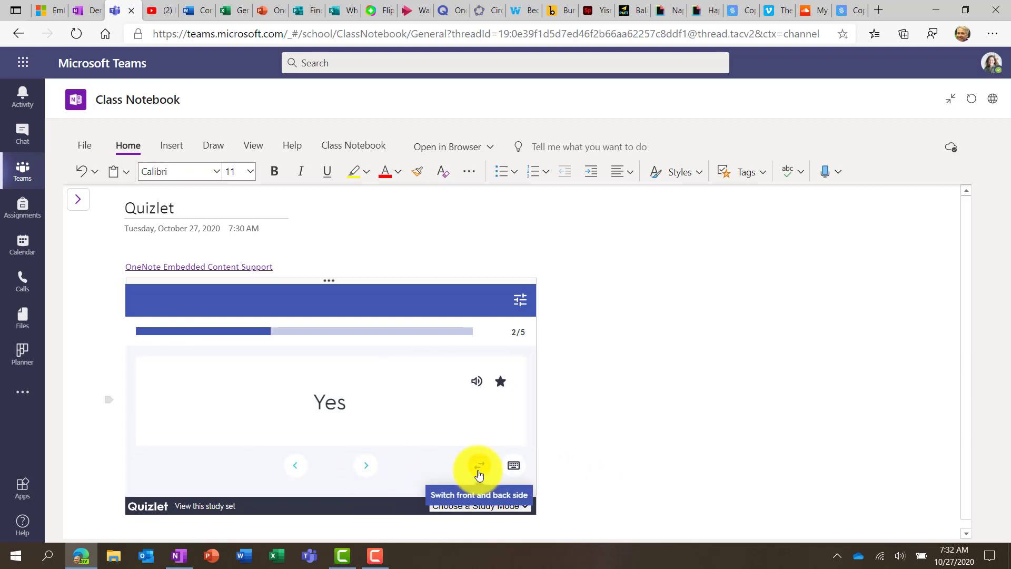
{"action": "left_click", "coordinate": [479, 467]}
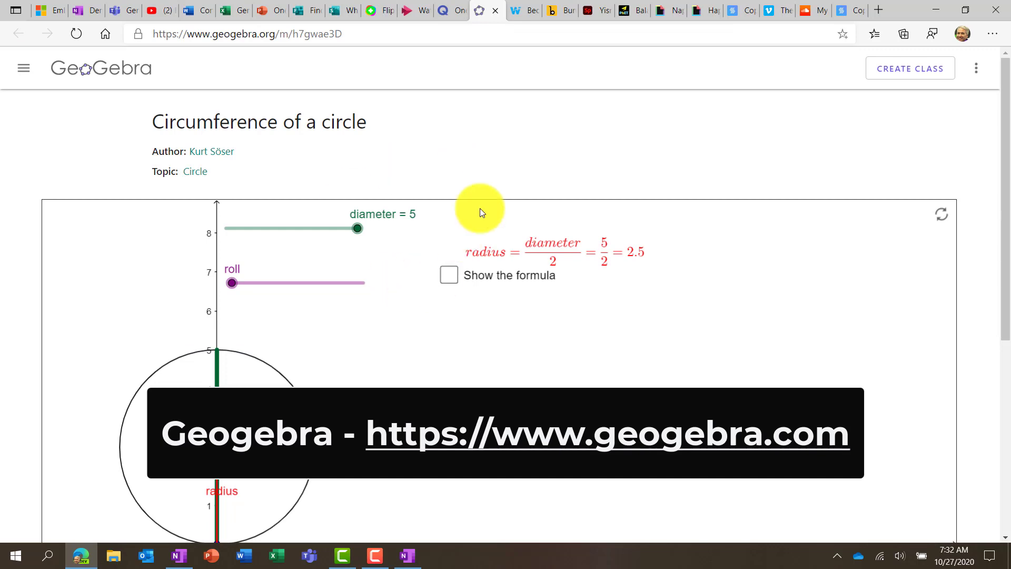
Drag the diameter slider to 3 (radius 1.5) and select the GeoGebra applet's web address.
{"action": "left_click_drag", "start_coordinate": [360, 228], "coordinate": [276, 249]}
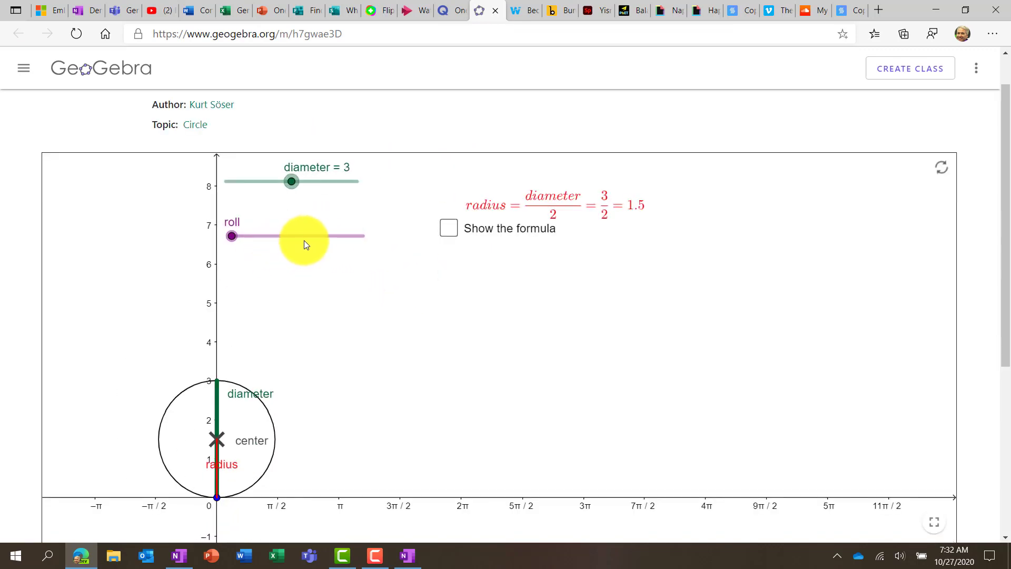
{"action": "left_click", "coordinate": [284, 37]}
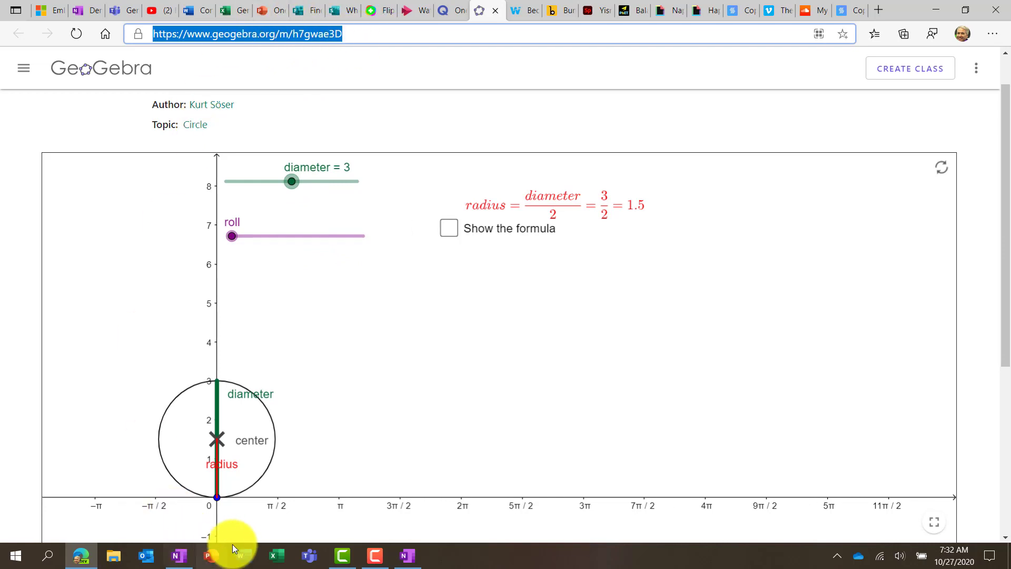
Paste the GeoGebra link on the Geogebra page to embed the circumference applet, then open the Wakelet page.
{"action": "left_click", "coordinate": [414, 556]}
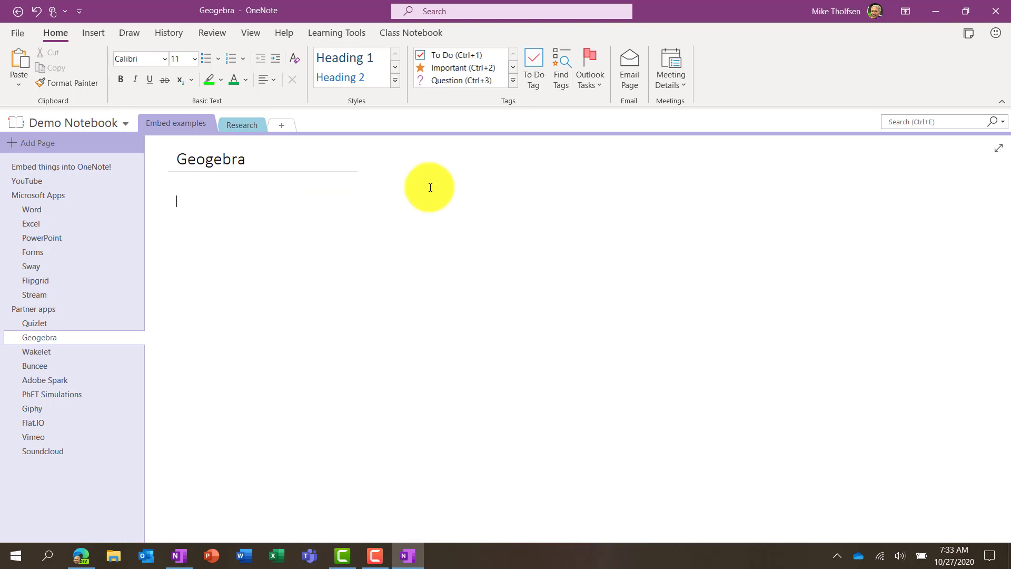
{"action": "key", "text": "ctrl+v"}
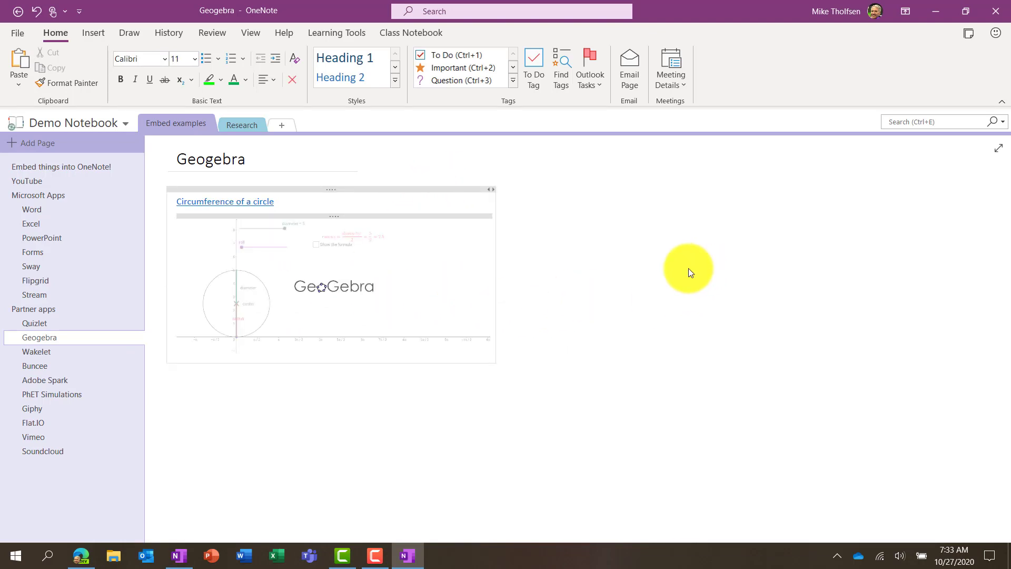
{"action": "left_click", "coordinate": [81, 358]}
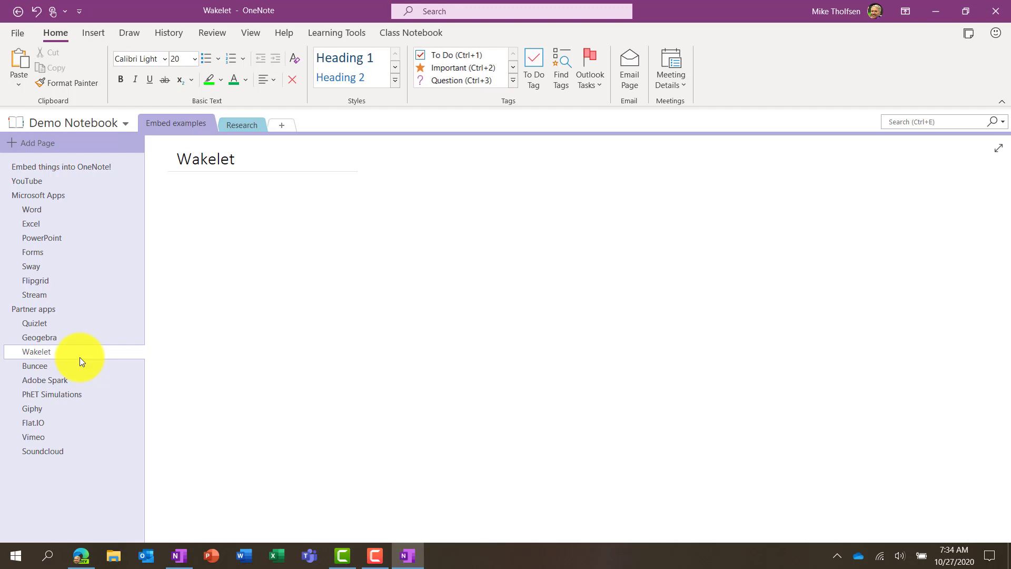
Scroll the 'Become a OneNote Ninja with this PD Collection' Wakelet page, select its URL, and return to OneNote.
{"action": "key", "text": "alt+Tab"}
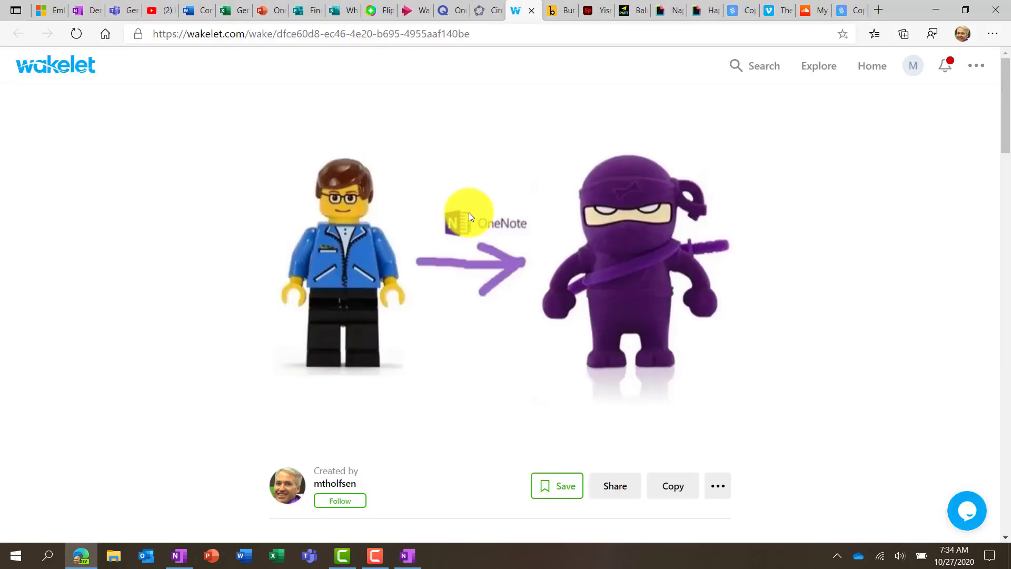
{"action": "scroll", "coordinate": [173, 277], "scroll_direction": "down", "scroll_amount": 7}
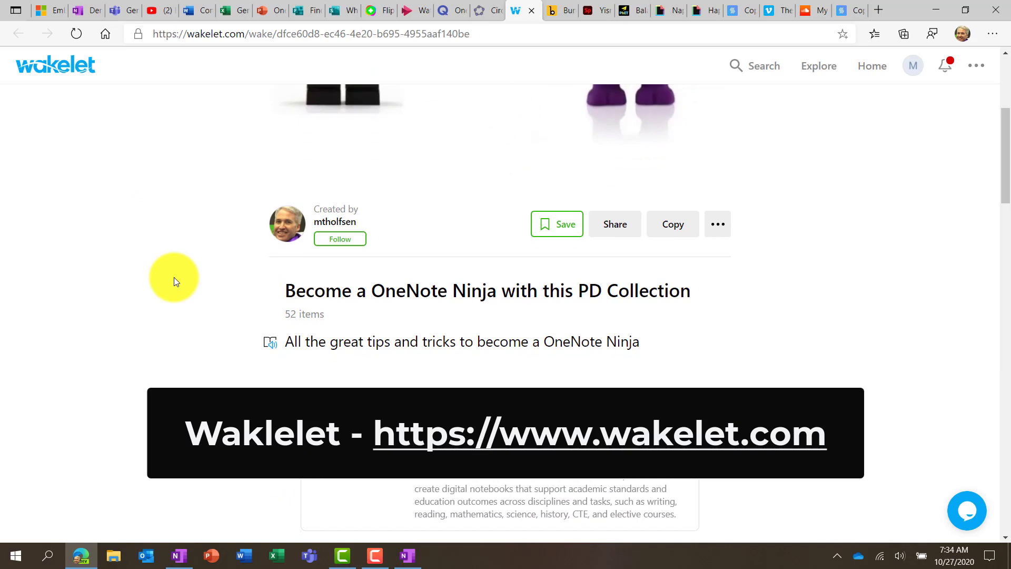
{"action": "scroll", "coordinate": [174, 277], "scroll_direction": "down", "scroll_amount": 5}
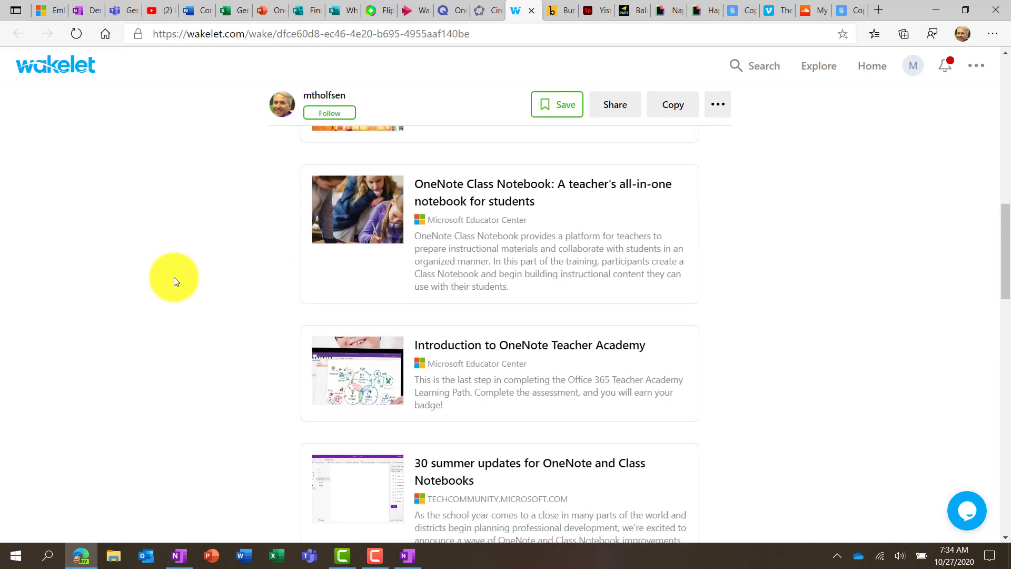
{"action": "scroll", "coordinate": [174, 277], "scroll_direction": "up", "scroll_amount": 12}
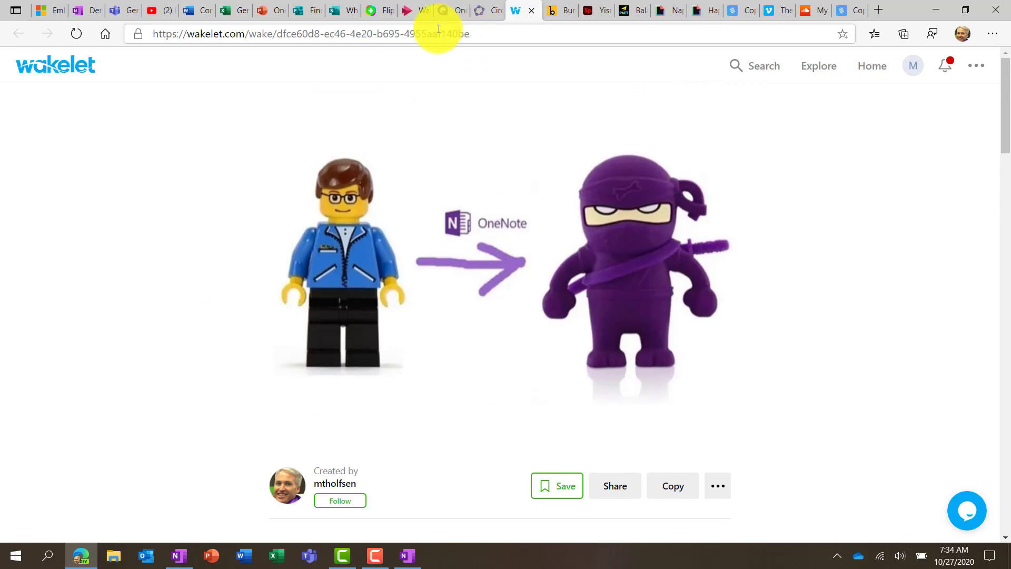
{"action": "left_click", "coordinate": [417, 33]}
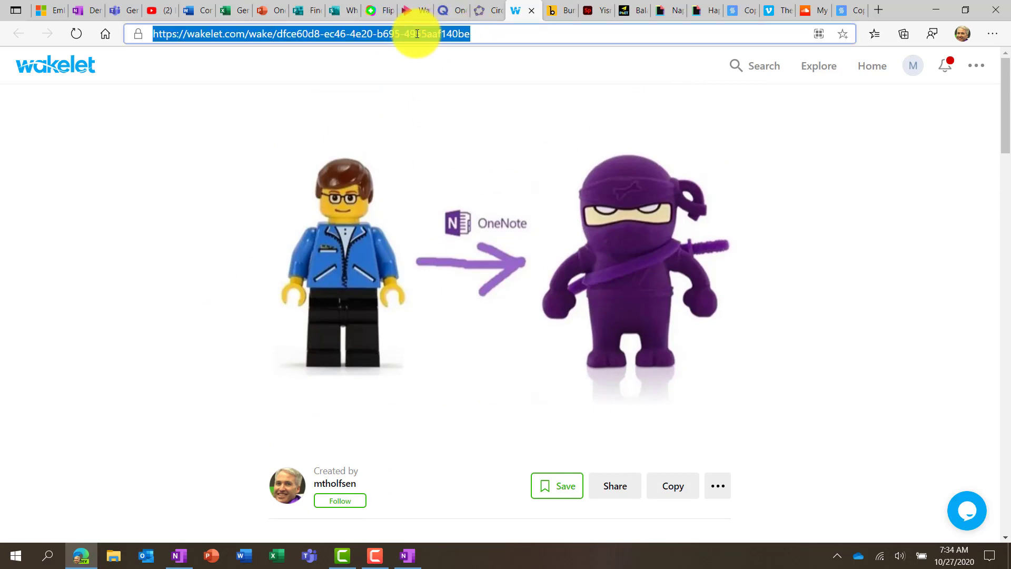
{"action": "left_click", "coordinate": [411, 554]}
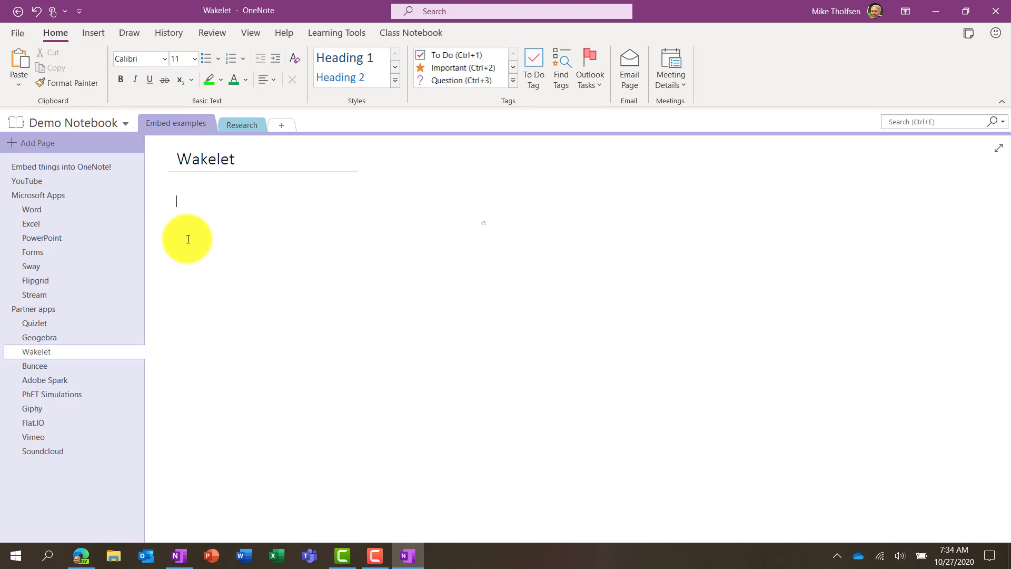
Paste the Wakelet link, load the embedded OneNote Ninja collection, and scroll through its 52 items.
{"action": "key", "text": "ctrl+v"}
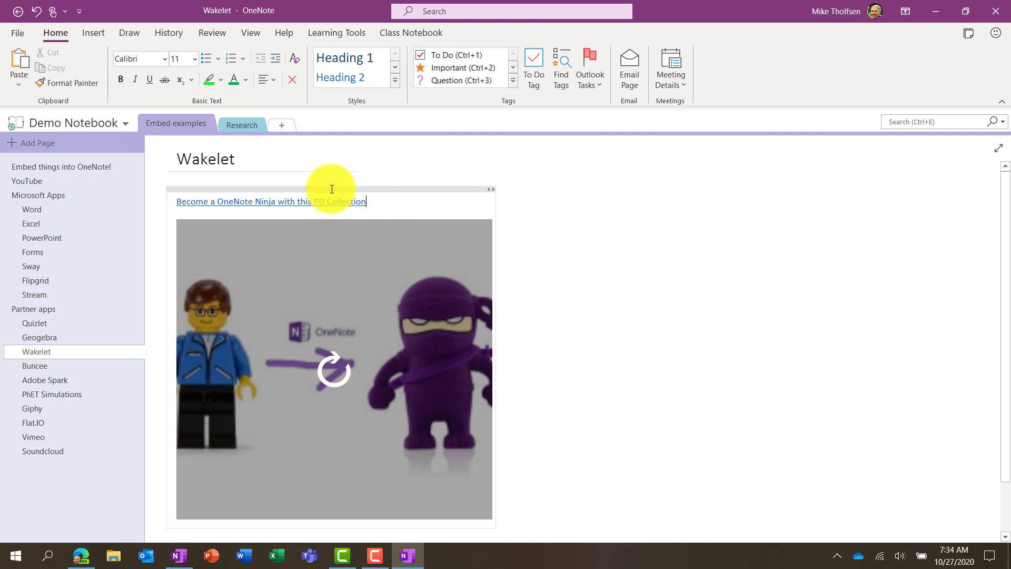
{"action": "left_click", "coordinate": [395, 286]}
{"action": "scroll", "coordinate": [519, 305], "scroll_direction": "down", "scroll_amount": 2}
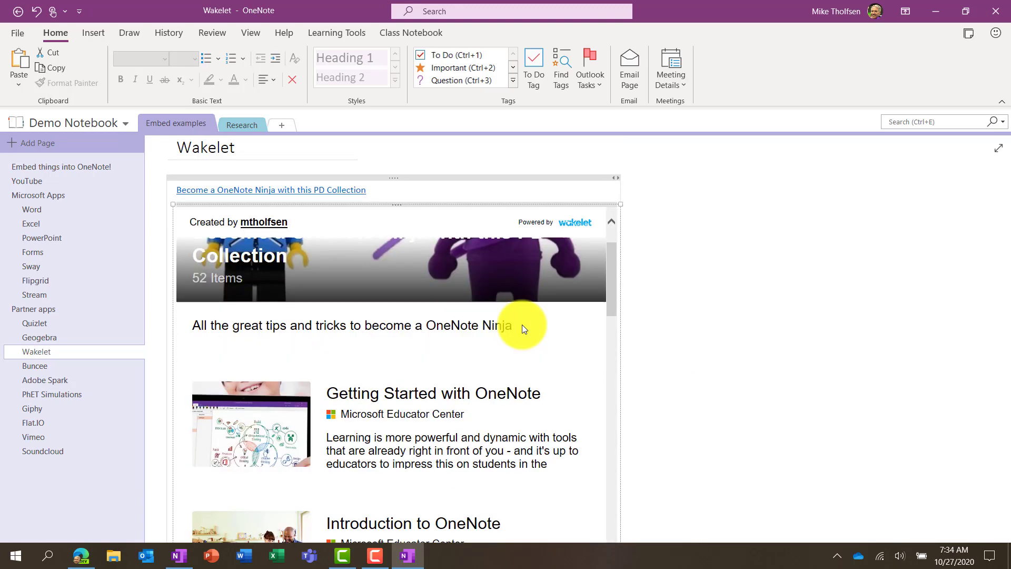
{"action": "scroll", "coordinate": [464, 366], "scroll_direction": "down", "scroll_amount": 8}
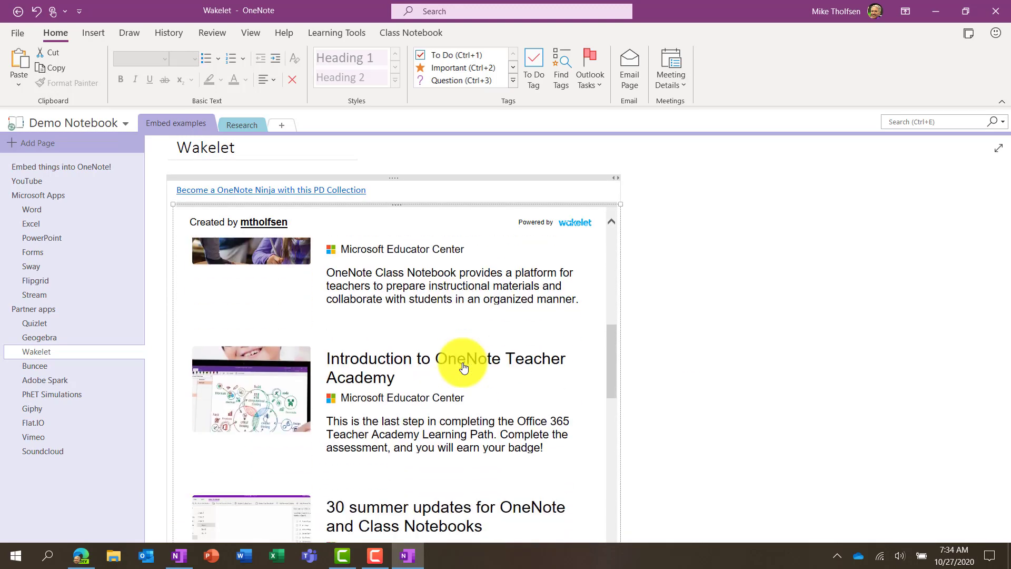
{"action": "scroll", "coordinate": [463, 367], "scroll_direction": "down", "scroll_amount": 3}
{"action": "scroll", "coordinate": [464, 367], "scroll_direction": "up", "scroll_amount": 10}
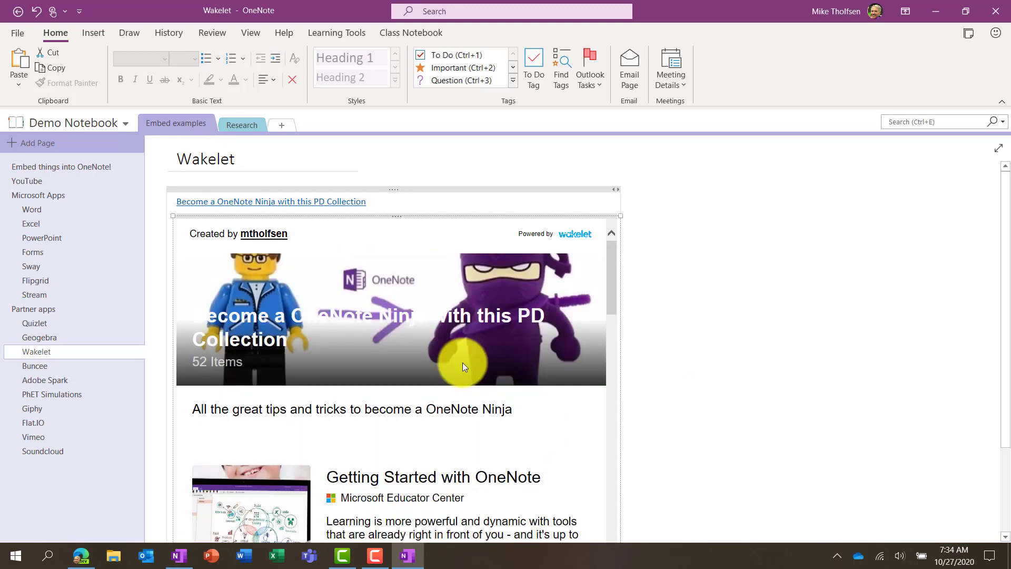
{"action": "mouse_move", "coordinate": [271, 499]}
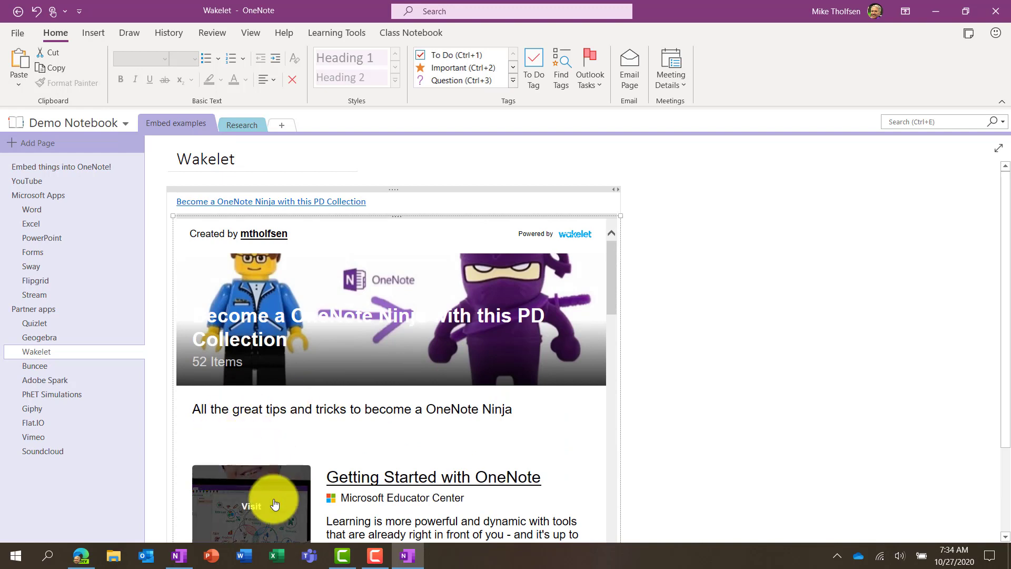
Page the Buncee 'My Sustainability Project' to page 3 and paste its URL onto the Buncee page.
{"action": "left_click", "coordinate": [180, 554]}
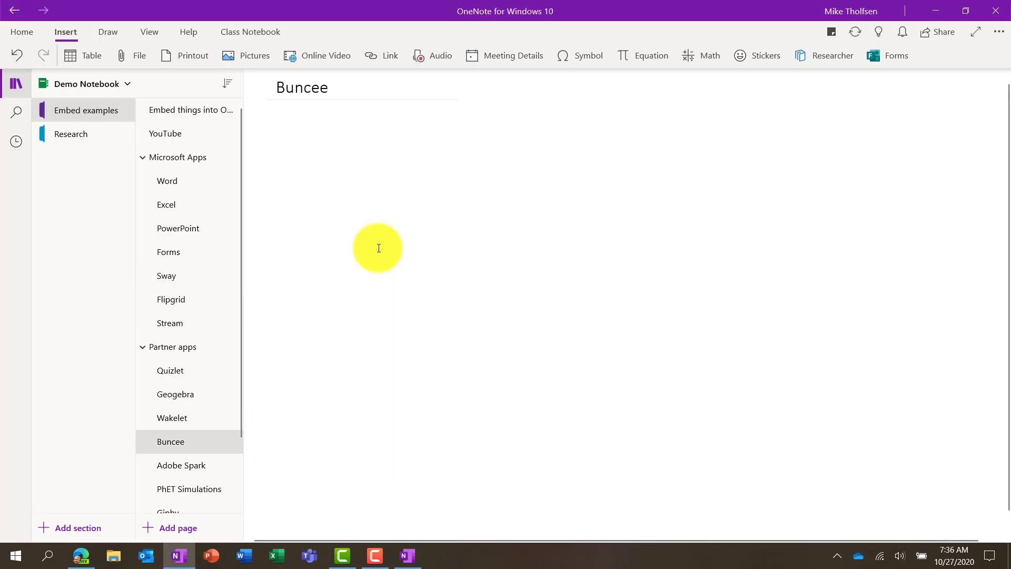
{"action": "left_click", "coordinate": [379, 248]}
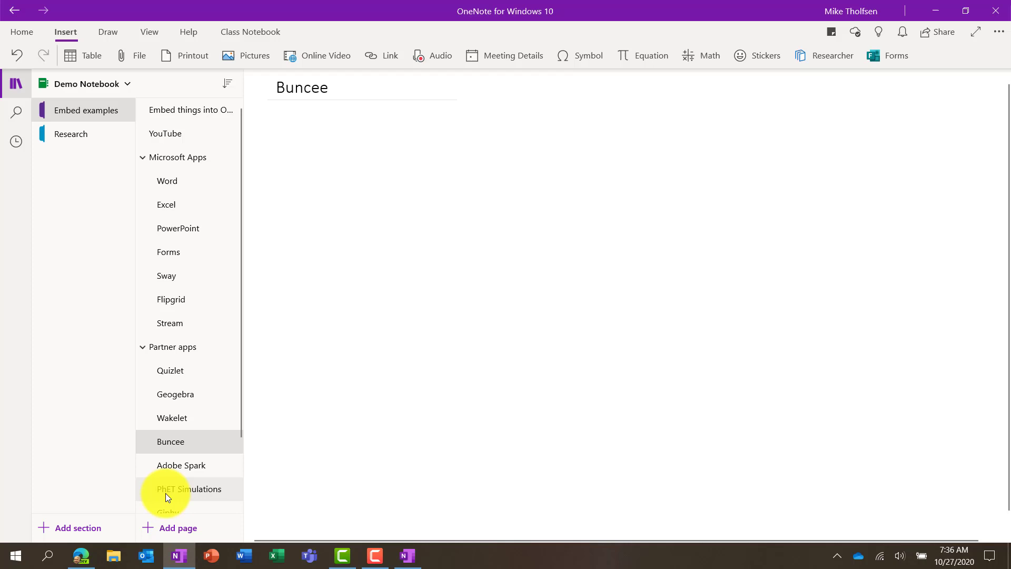
{"action": "left_click", "coordinate": [81, 556]}
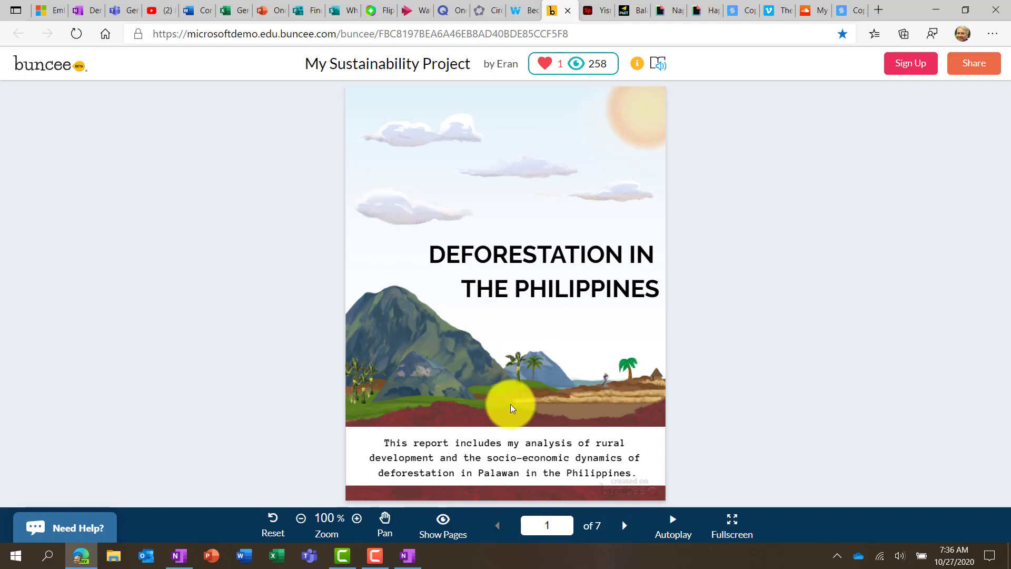
{"action": "left_click", "coordinate": [623, 526]}
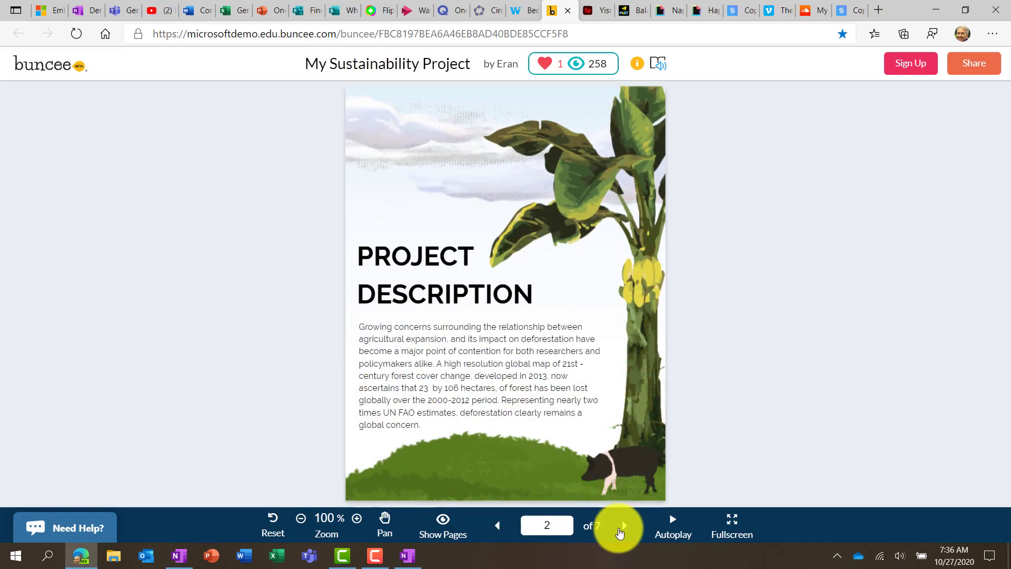
{"action": "left_click", "coordinate": [624, 525]}
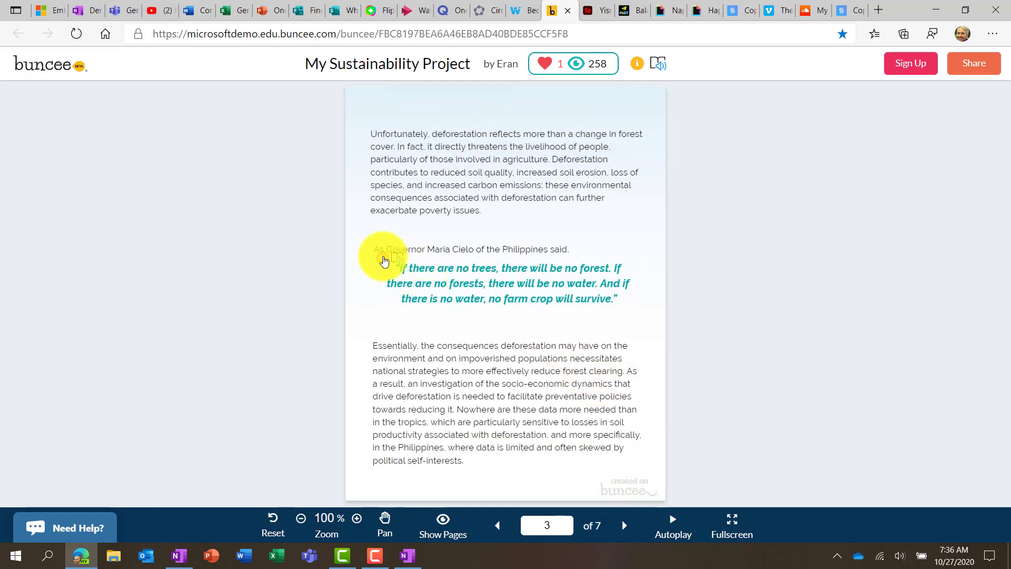
{"action": "left_click", "coordinate": [478, 30]}
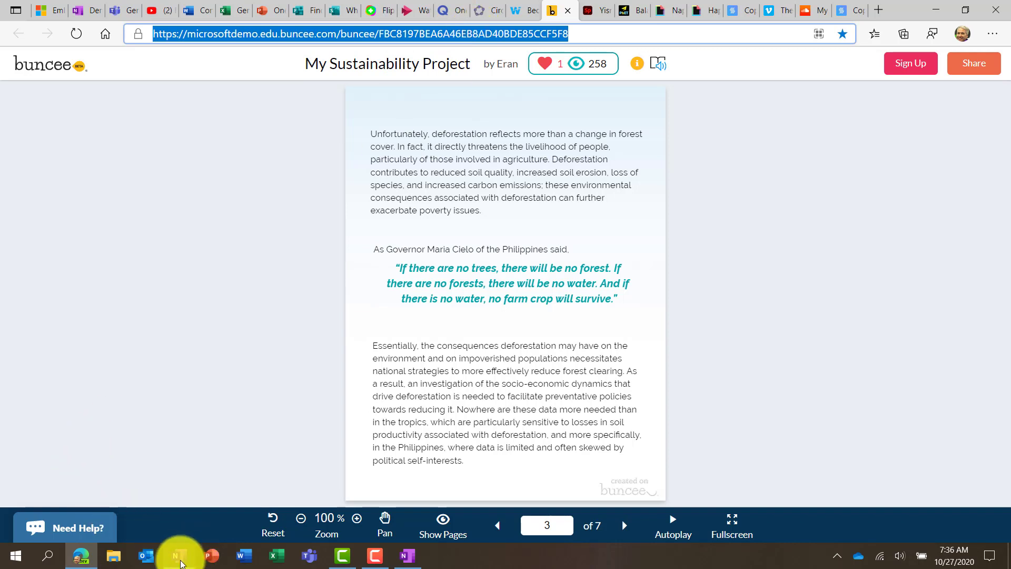
{"action": "left_click", "coordinate": [178, 554]}
{"action": "key", "text": "ctrl+v"}
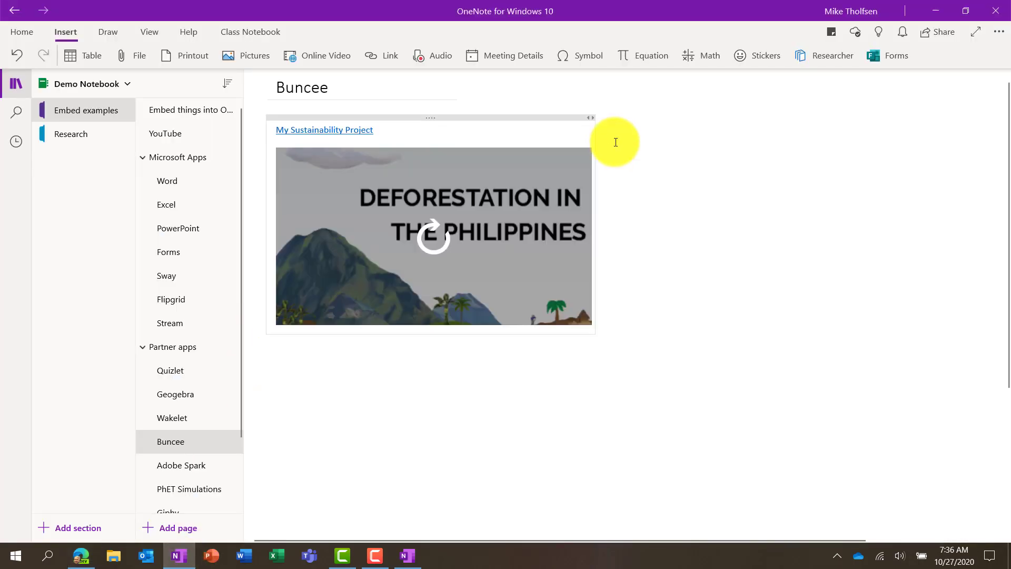
Widen the Buncee embed to page width, page it to 3 of 7, then open Adobe Spark.
{"action": "left_click", "coordinate": [434, 234]}
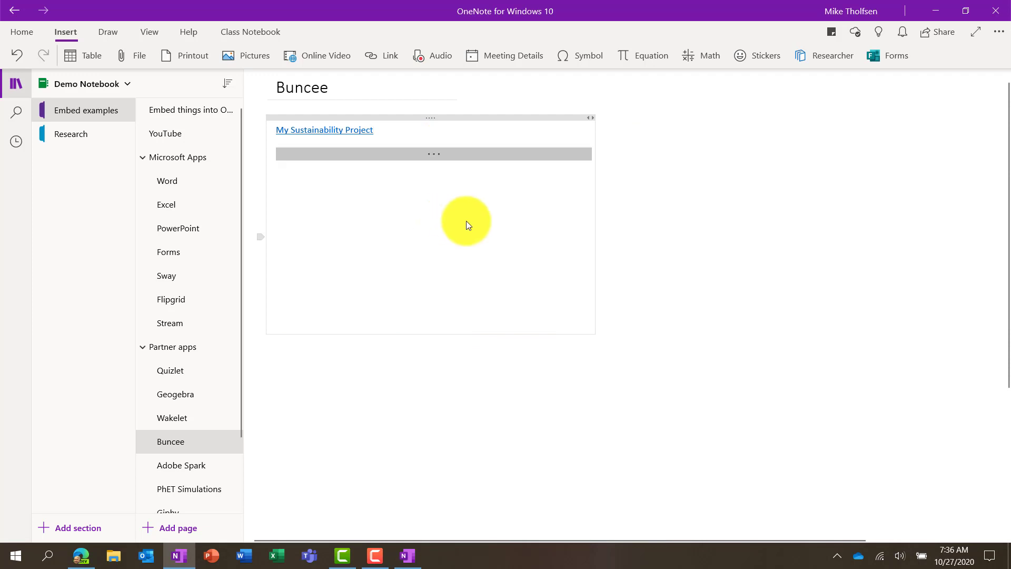
{"action": "left_click_drag", "start_coordinate": [600, 330], "coordinate": [854, 512]}
{"action": "left_click", "coordinate": [898, 337]}
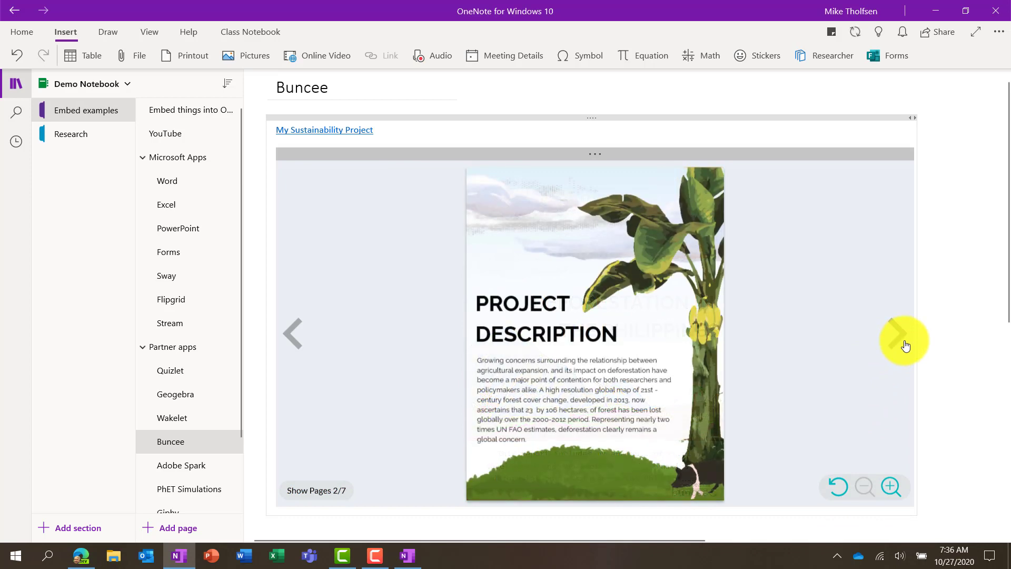
{"action": "left_click", "coordinate": [901, 339]}
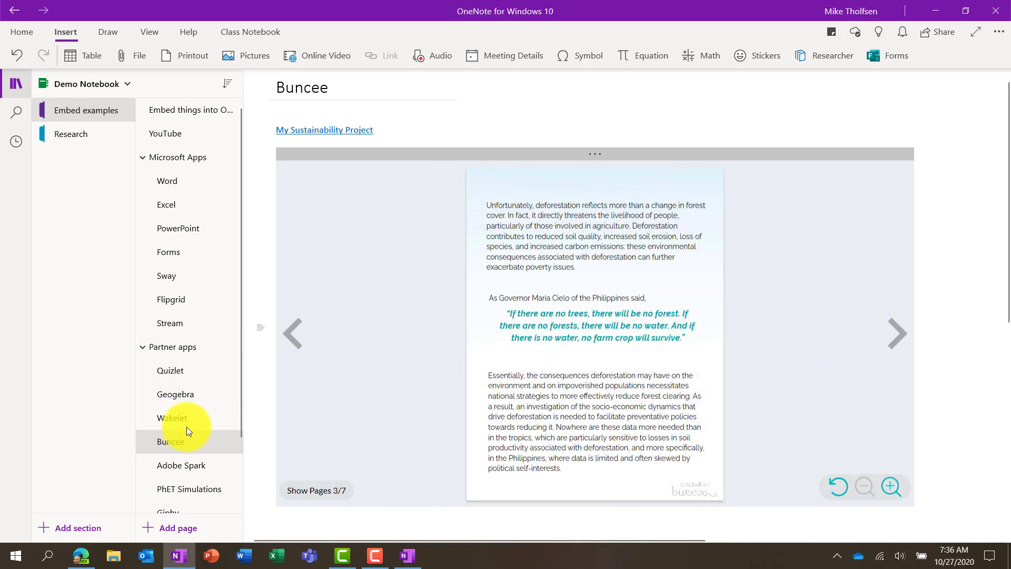
{"action": "left_click", "coordinate": [205, 468]}
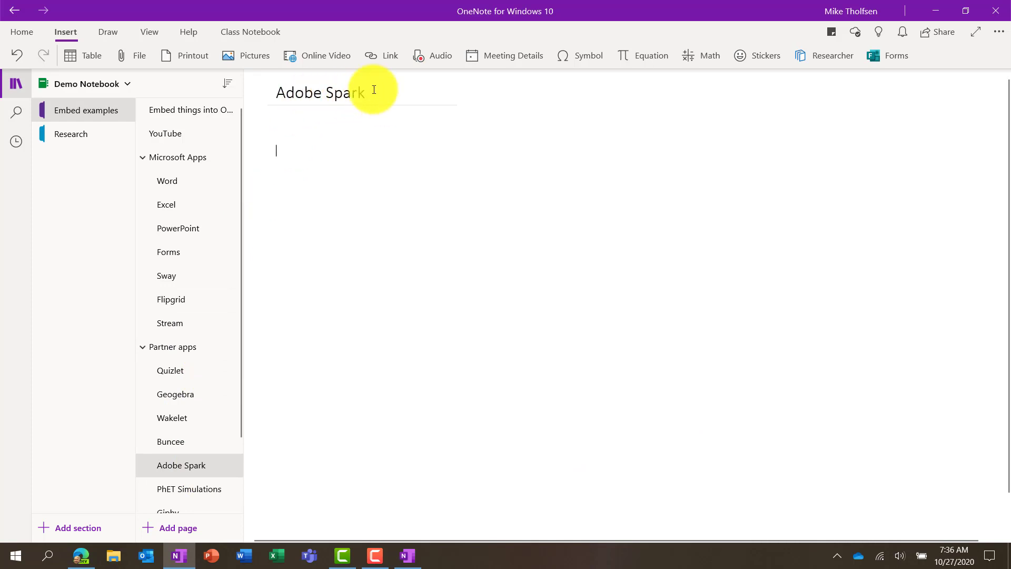
Play the Adobe Spark counting-to-10 video to 0:02, pause it, and select its URL.
{"action": "left_click", "coordinate": [88, 562]}
{"action": "left_click", "coordinate": [593, 10]}
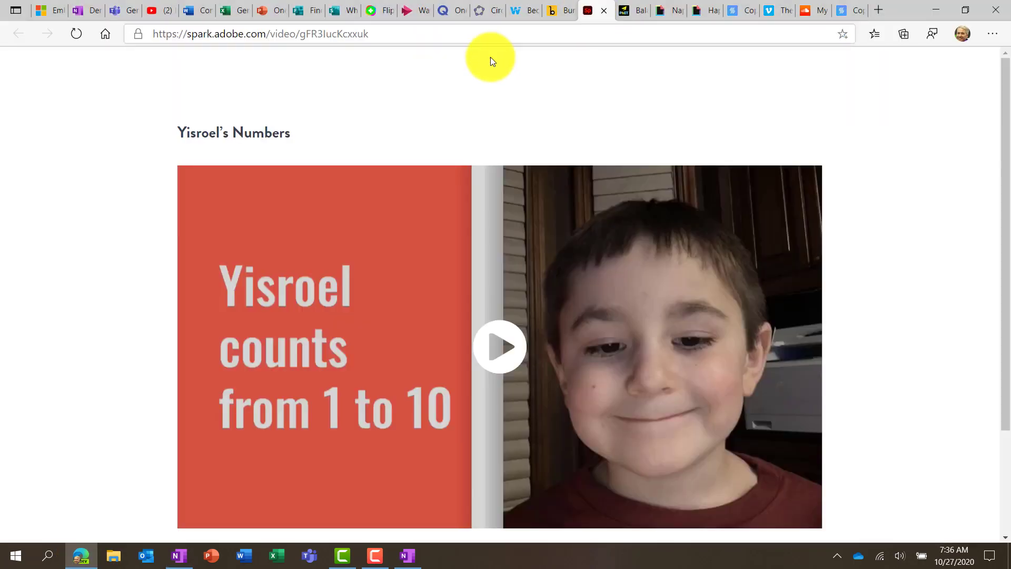
{"action": "left_click", "coordinate": [503, 340]}
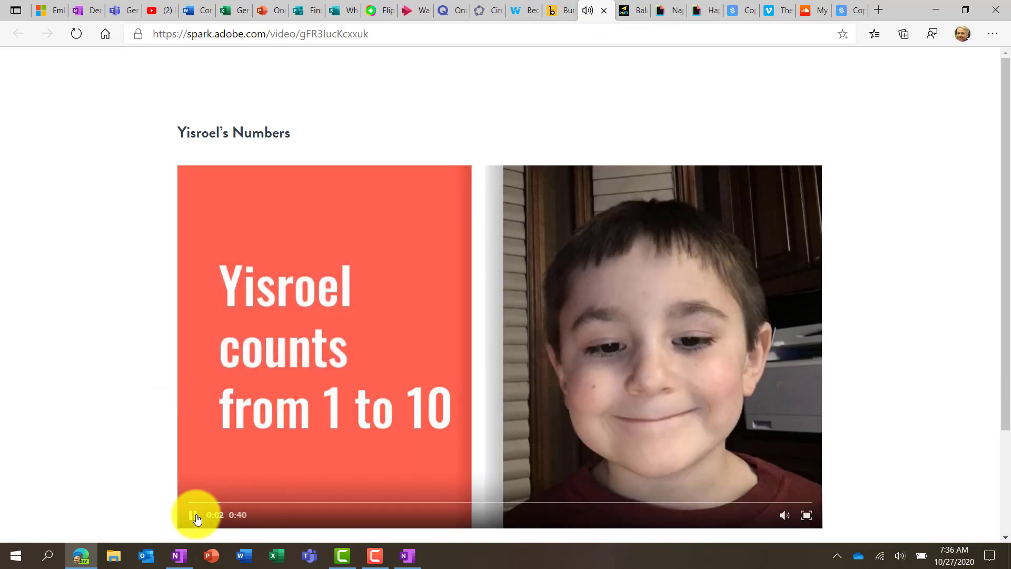
{"action": "left_click", "coordinate": [196, 518]}
{"action": "left_click", "coordinate": [326, 36]}
{"action": "key", "text": "ctrl+c"}
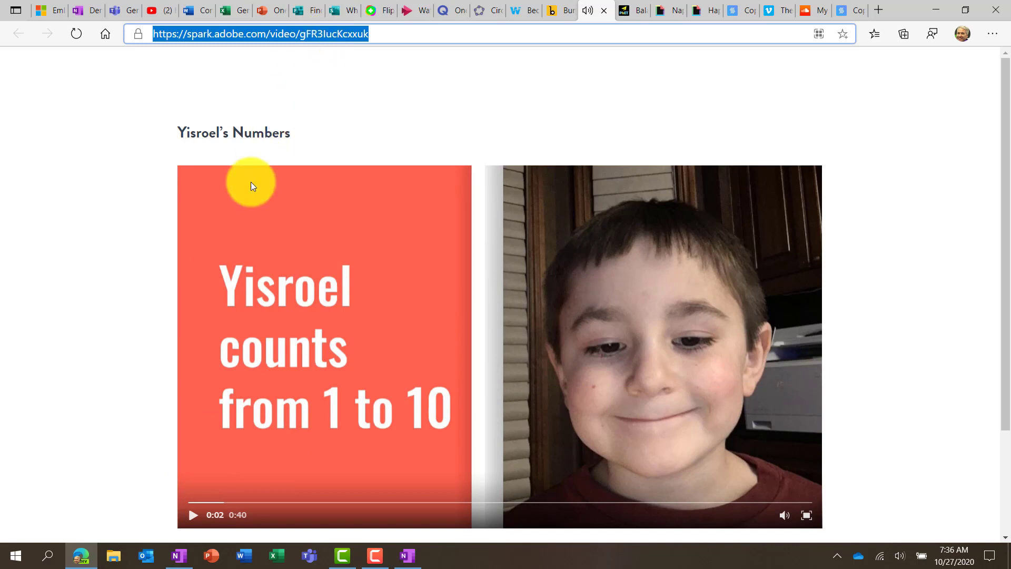
Paste the counting video onto the Adobe Spark page, enlarge and play it, then open PhET Simulations.
{"action": "left_click", "coordinate": [180, 558]}
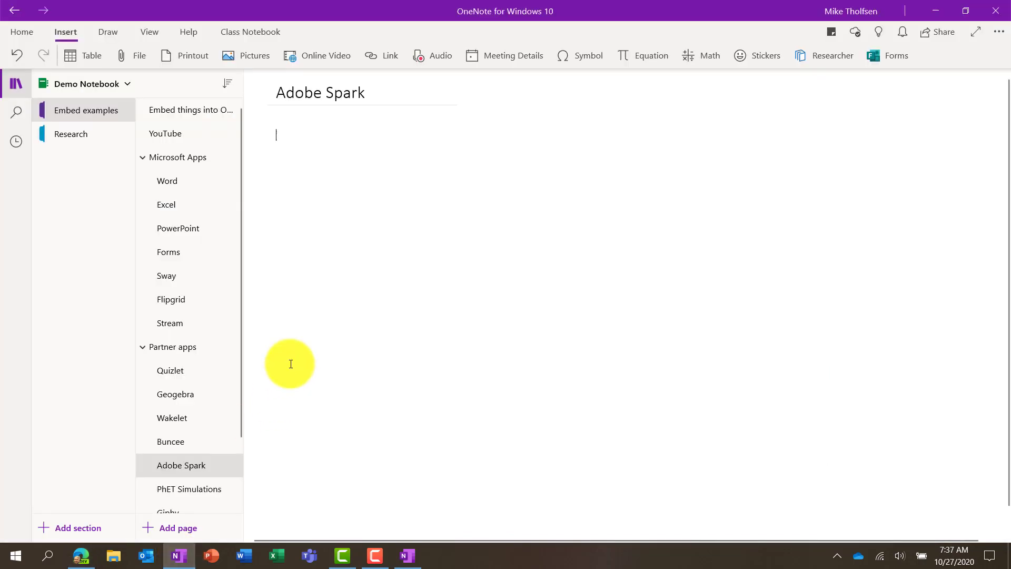
{"action": "key", "text": "ctrl+v"}
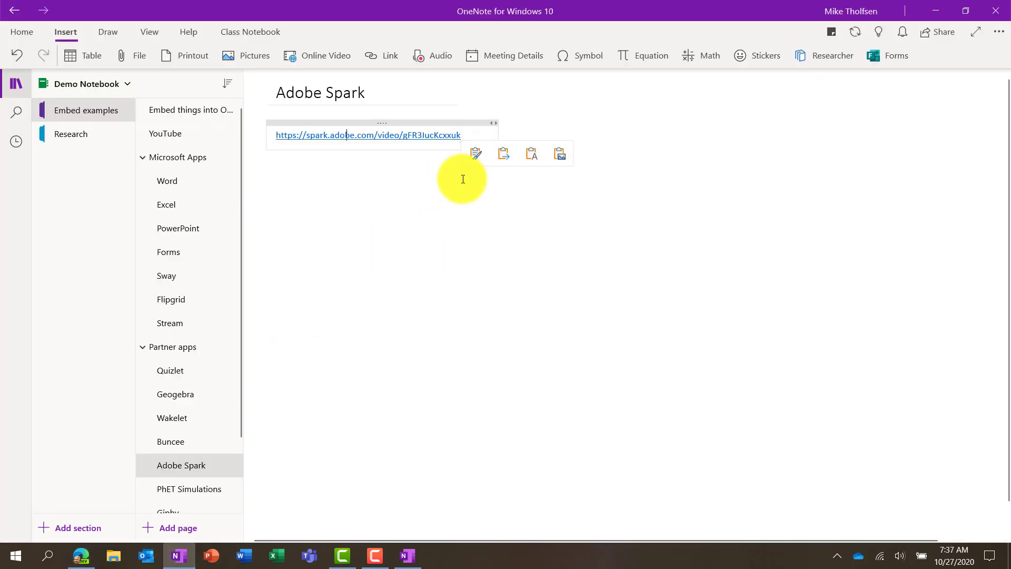
{"action": "left_click_drag", "start_coordinate": [607, 337], "coordinate": [700, 389]}
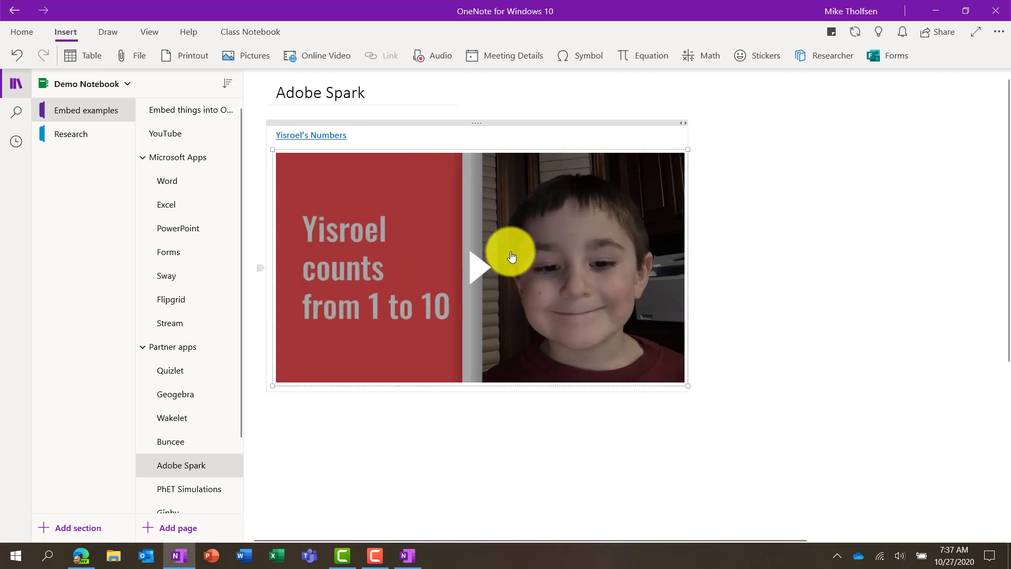
{"action": "left_click", "coordinate": [478, 274]}
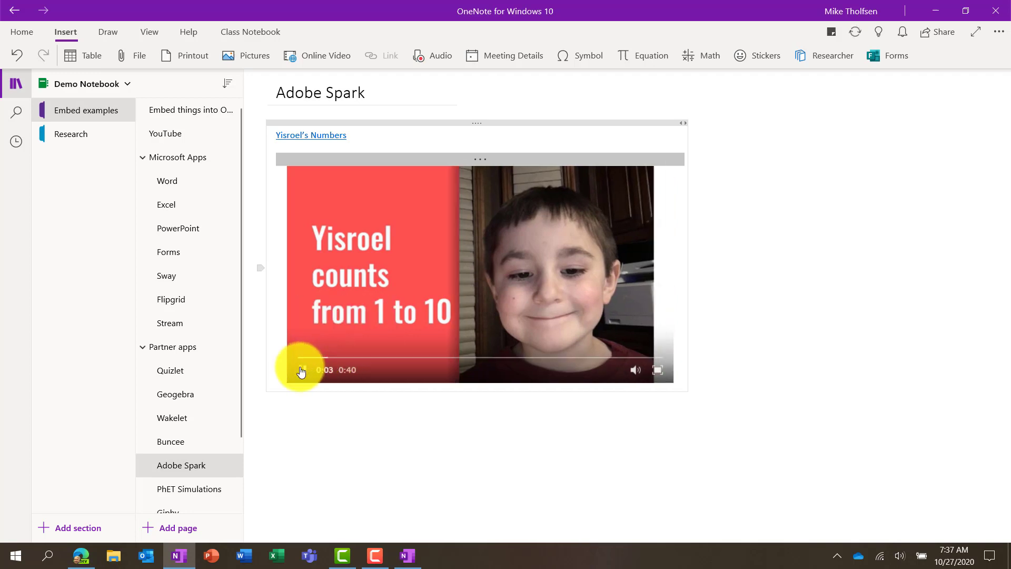
{"action": "left_click", "coordinate": [211, 485]}
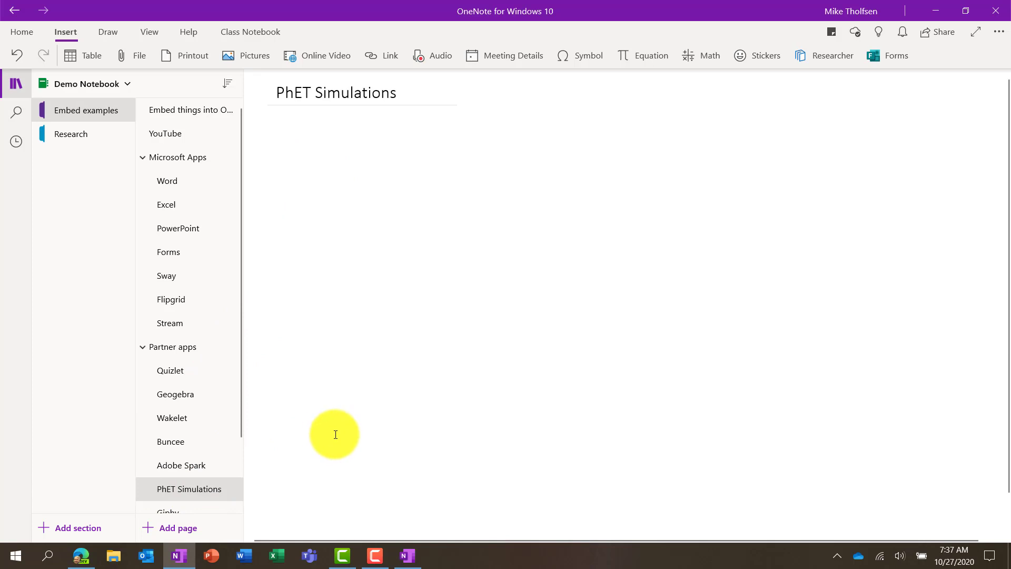
Copy the Balancing Act simulation URL and paste it onto the PhET Simulations page.
{"action": "left_click", "coordinate": [76, 559]}
{"action": "left_click", "coordinate": [631, 11]}
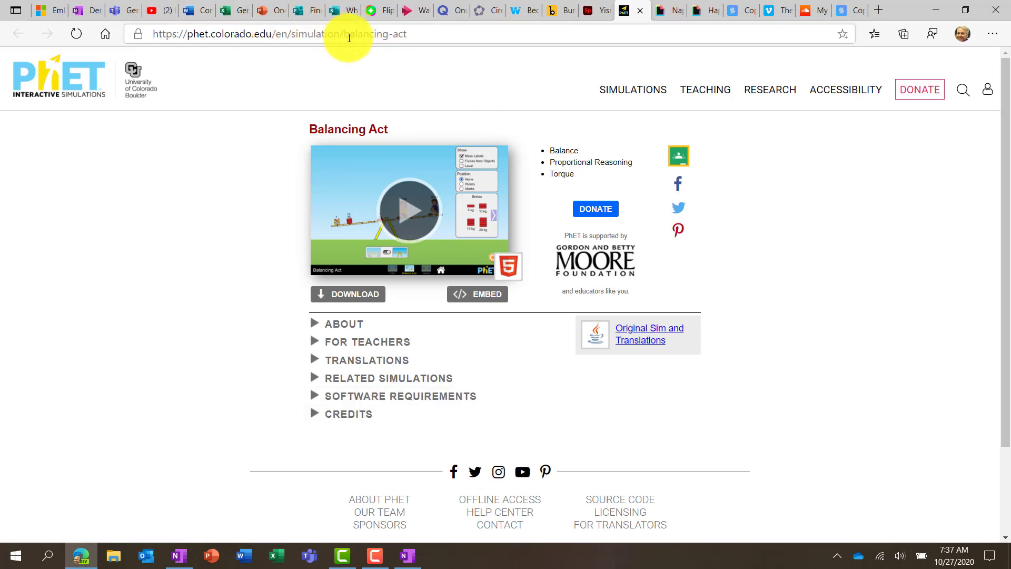
{"action": "left_click", "coordinate": [338, 34]}
{"action": "key", "text": "ctrl+c"}
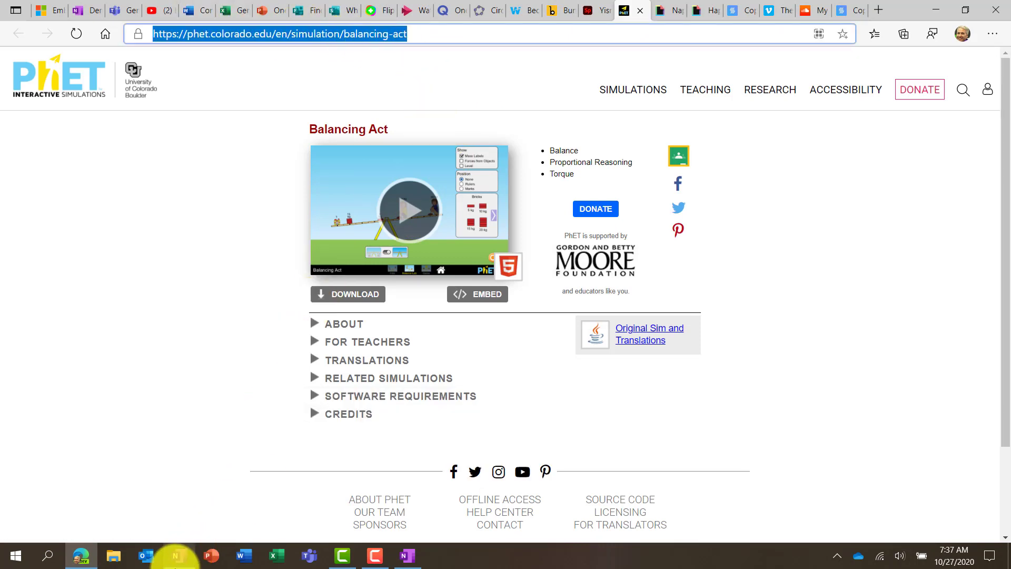
{"action": "left_click", "coordinate": [179, 556]}
{"action": "key", "text": "ctrl+v"}
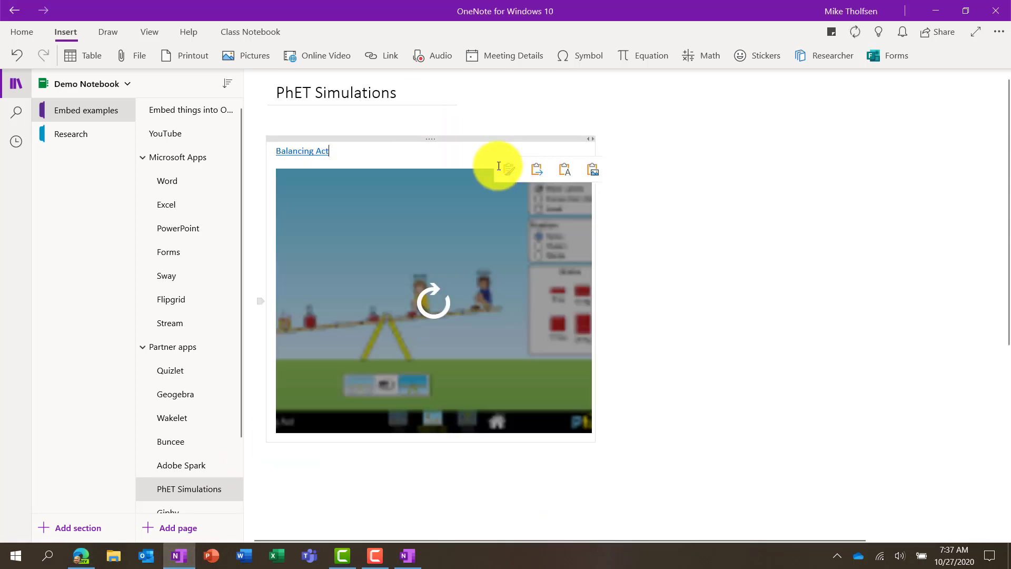
In Balance Lab, remove the plank supports and place three bricks, including a 20 kg one.
{"action": "left_click", "coordinate": [441, 295]}
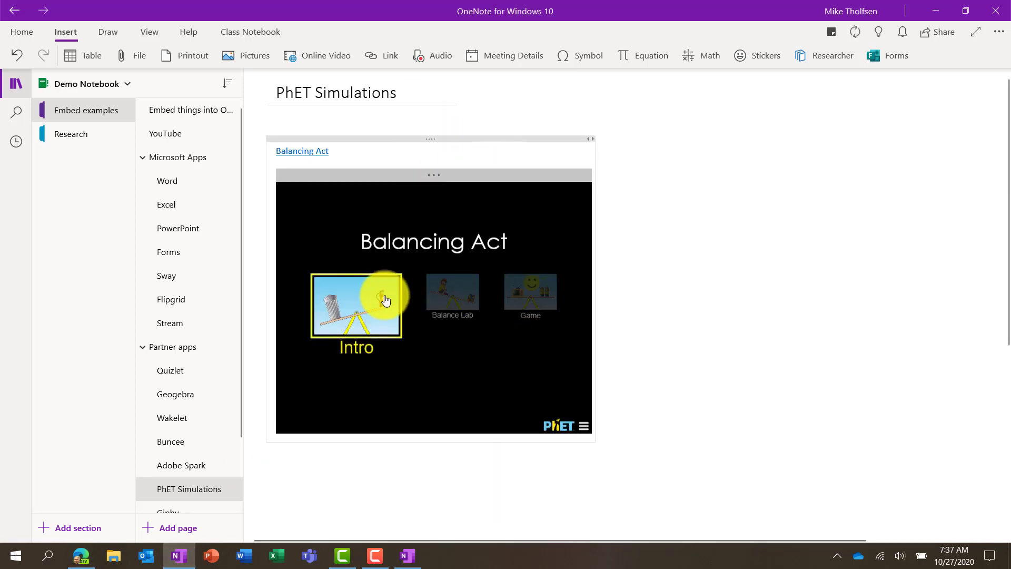
{"action": "left_click", "coordinate": [461, 289]}
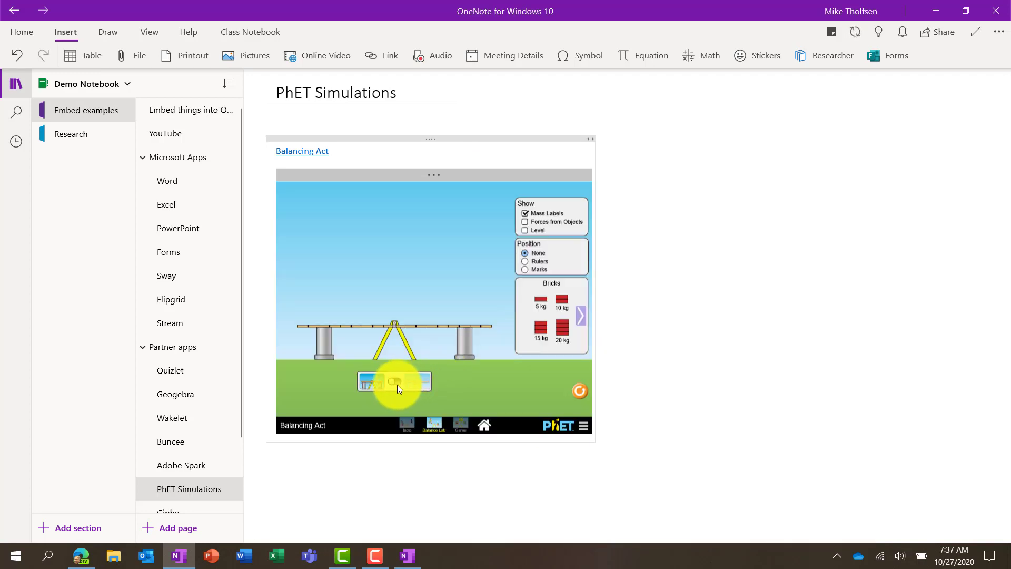
{"action": "left_click", "coordinate": [396, 388]}
{"action": "left_click_drag", "start_coordinate": [541, 328], "coordinate": [479, 339]}
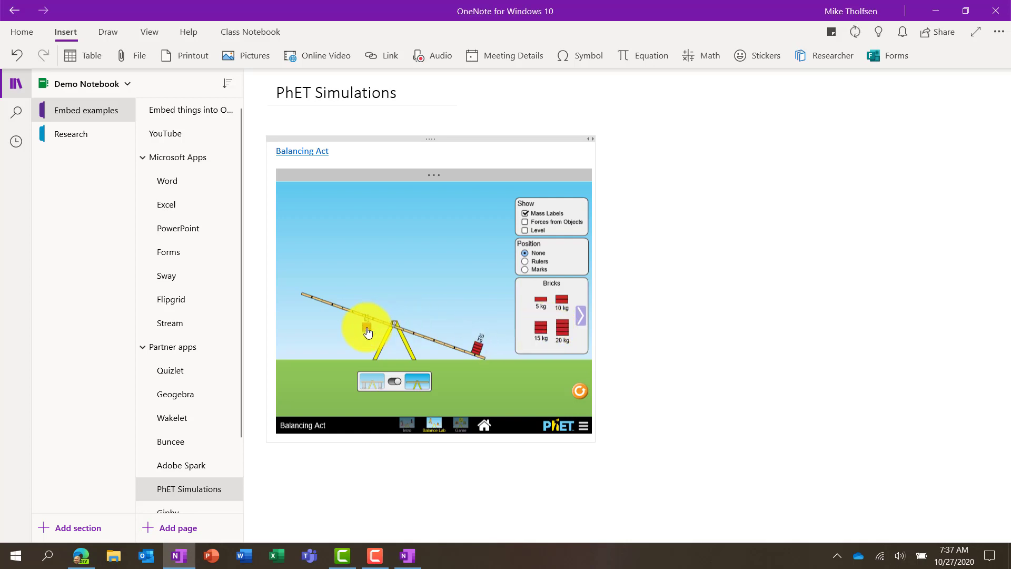
{"action": "left_click_drag", "start_coordinate": [368, 332], "coordinate": [358, 309]}
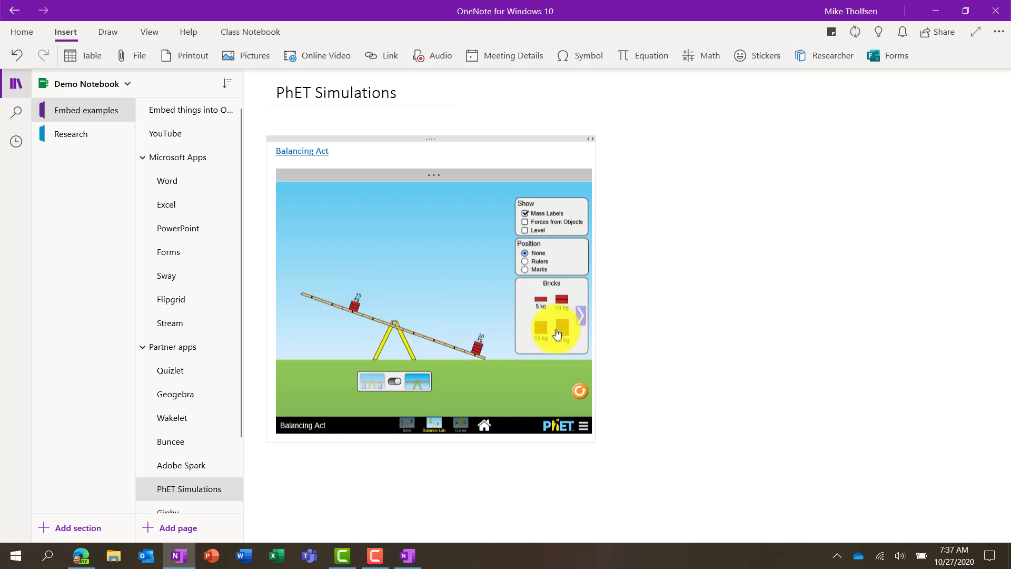
{"action": "left_click_drag", "start_coordinate": [557, 334], "coordinate": [380, 316]}
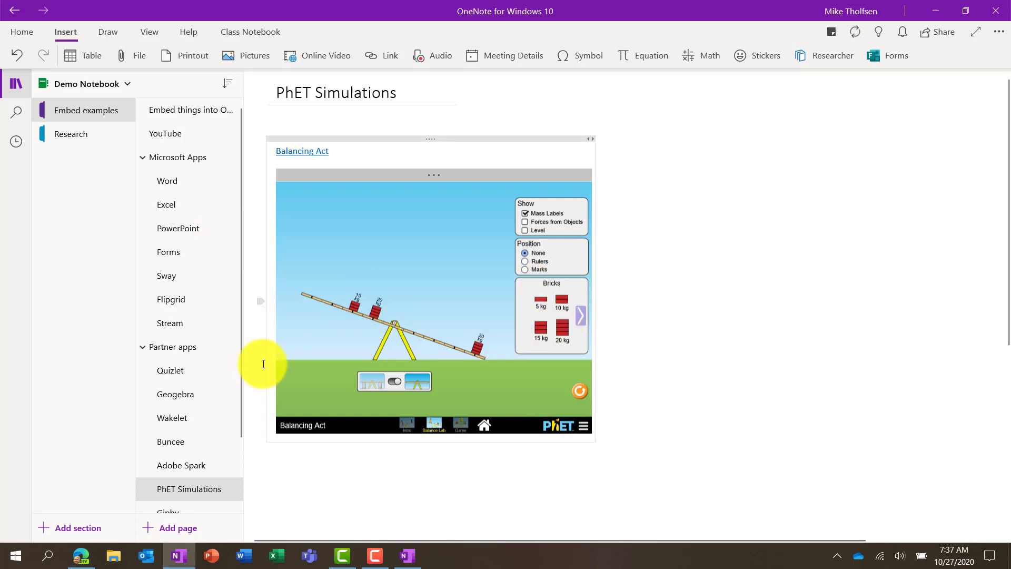
{"action": "scroll", "coordinate": [184, 432], "scroll_direction": "down", "scroll_amount": 2}
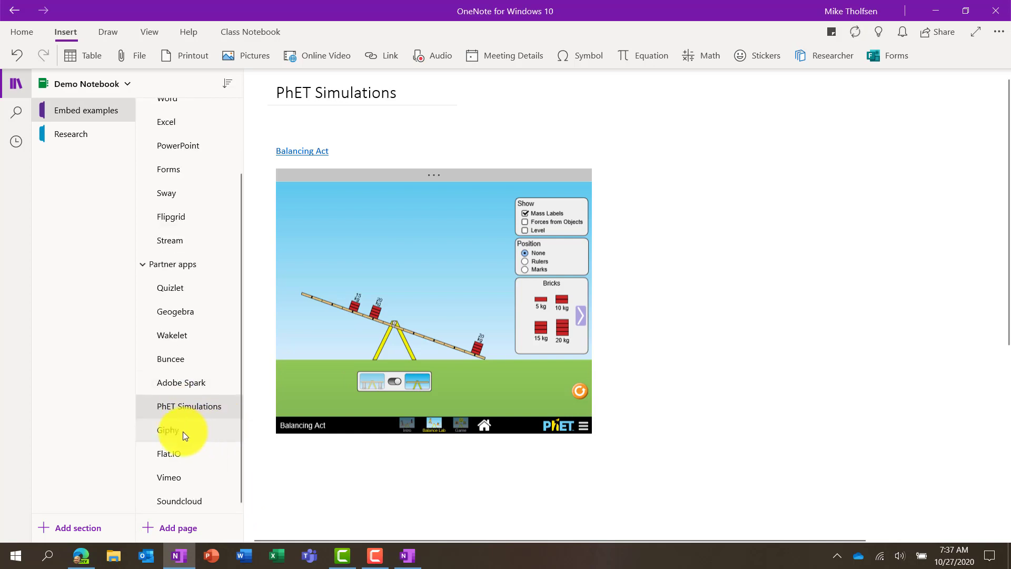
Select the web address of Giphy's 'Napoleon Dynamite Dancing' GIF.
{"action": "left_click", "coordinate": [182, 432]}
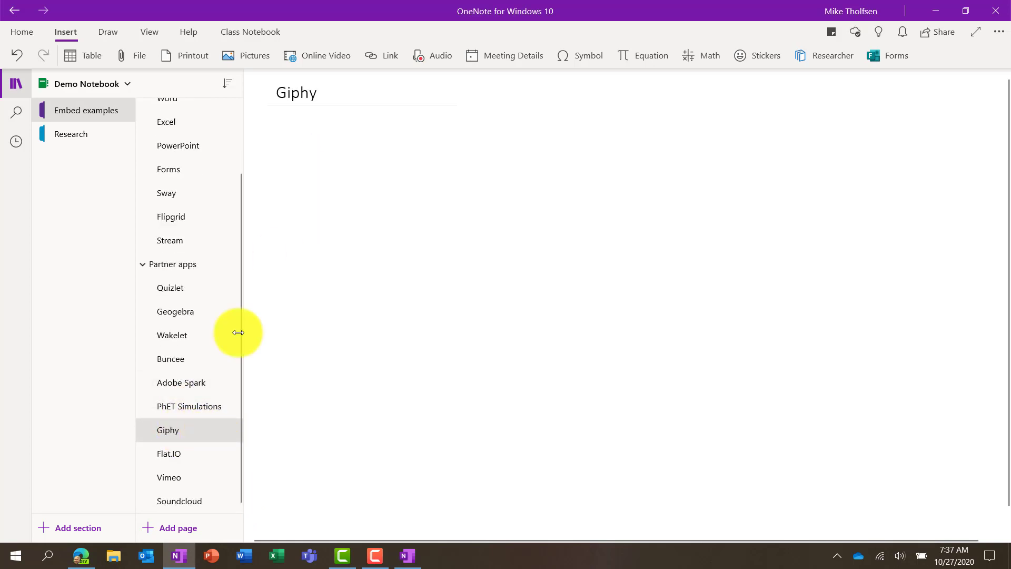
{"action": "left_click", "coordinate": [81, 557]}
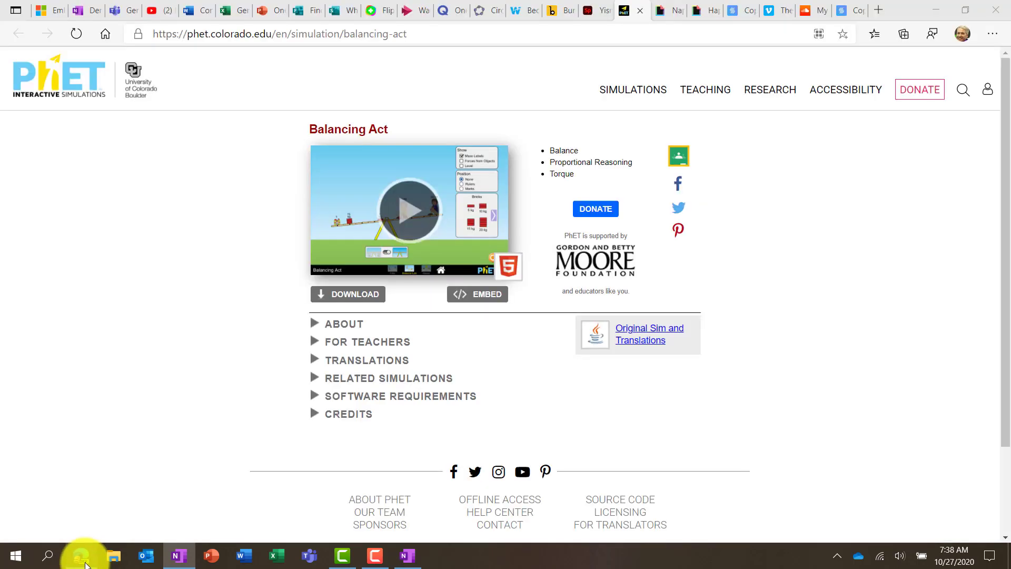
{"action": "left_click", "coordinate": [664, 12]}
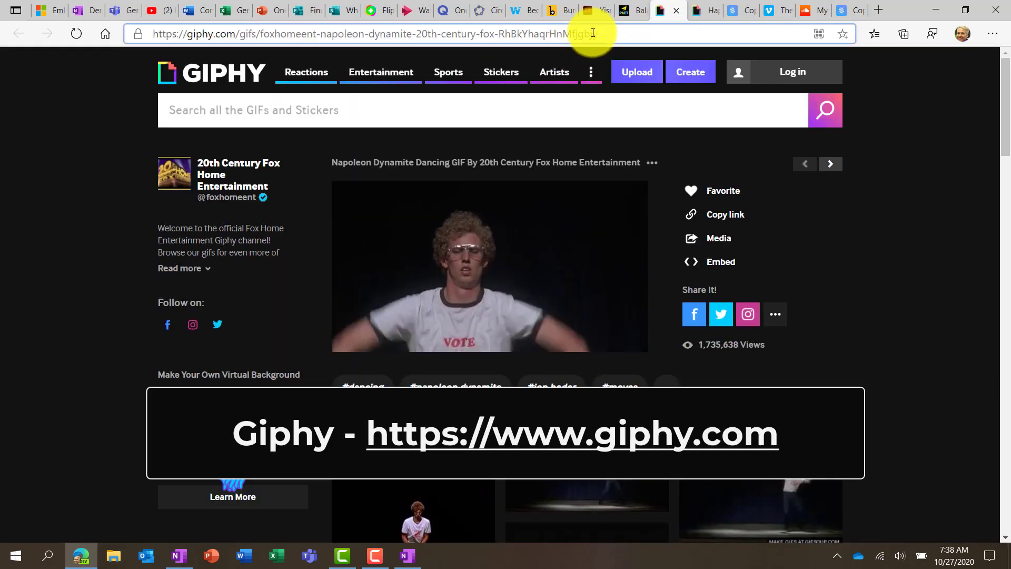
{"action": "left_click", "coordinate": [593, 33]}
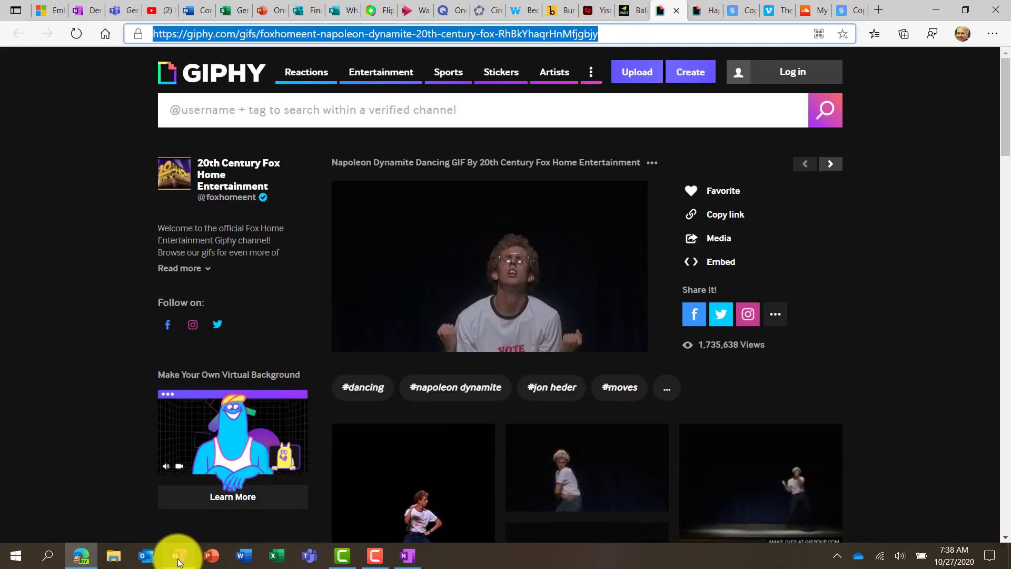
Paste the GIF address below the title of the Giphy page in OneNote for the web.
{"action": "left_click", "coordinate": [97, 11]}
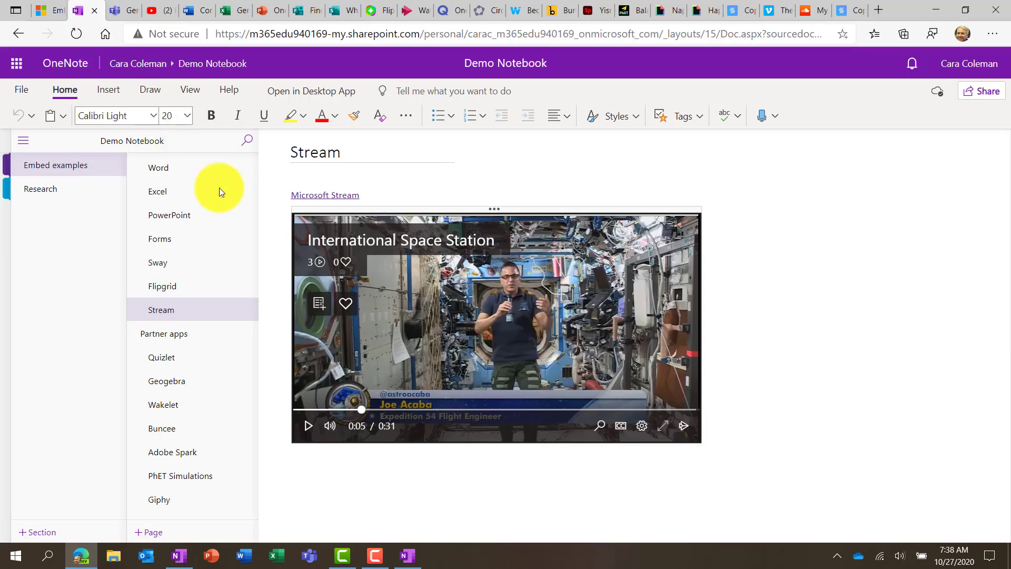
{"action": "left_click", "coordinate": [207, 501]}
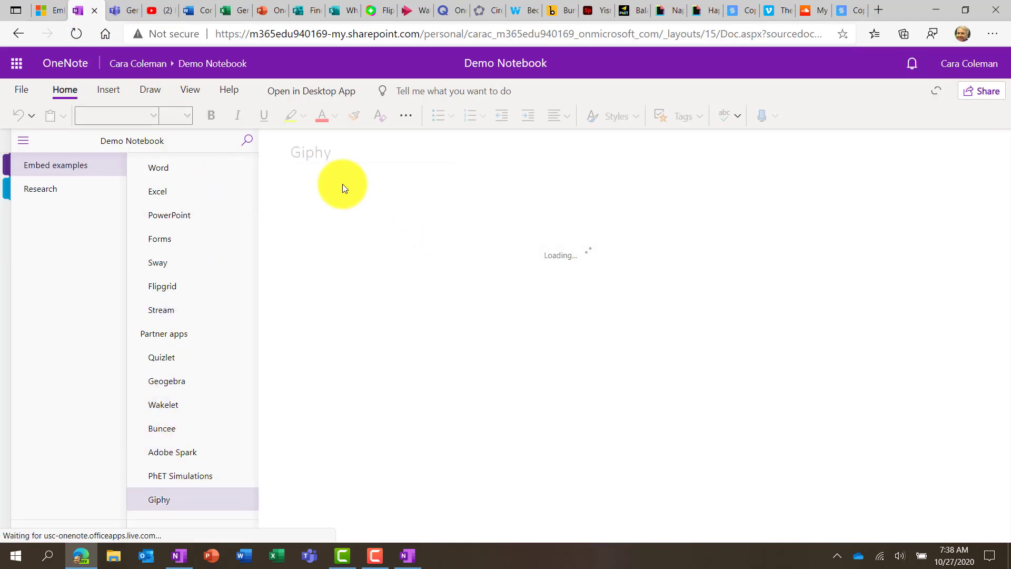
{"action": "left_click", "coordinate": [293, 190]}
{"action": "key", "text": "ctrl+v"}
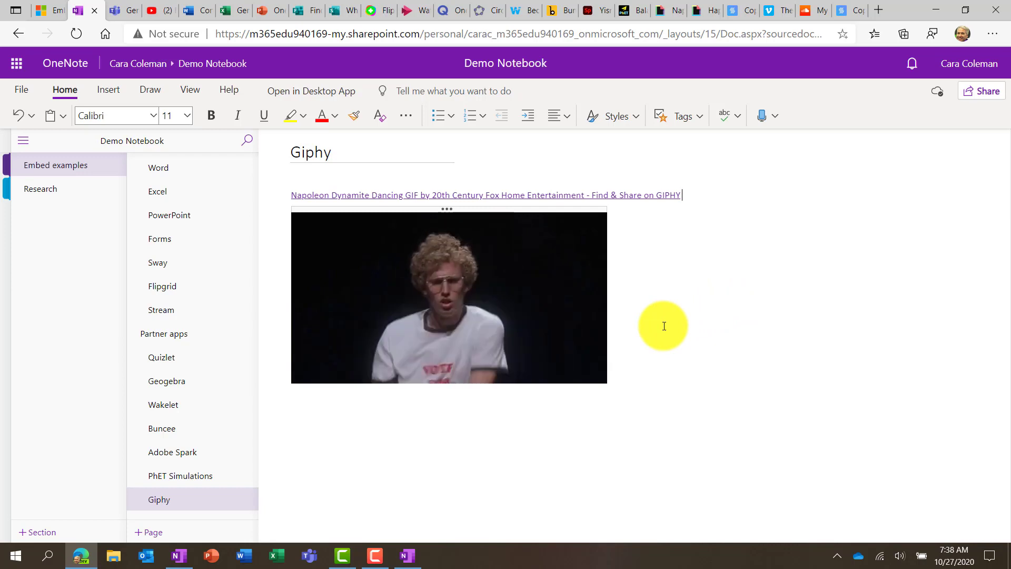
{"action": "scroll", "coordinate": [162, 478], "scroll_direction": "down", "scroll_amount": 2}
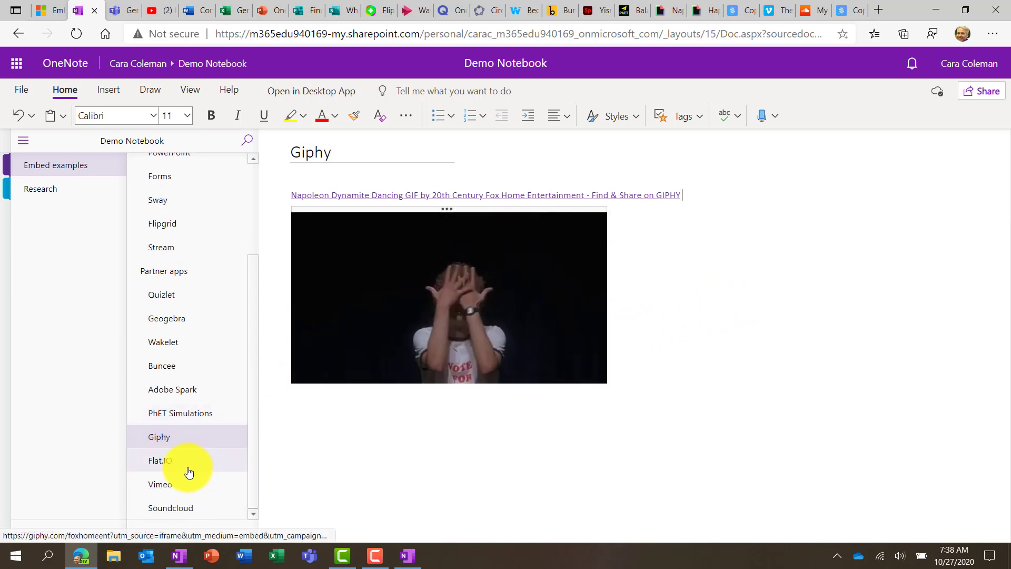
Paste the 'Copy of o - The Rise Of Jazz' Flat score URL onto the Flat.IO page.
{"action": "left_click", "coordinate": [192, 470]}
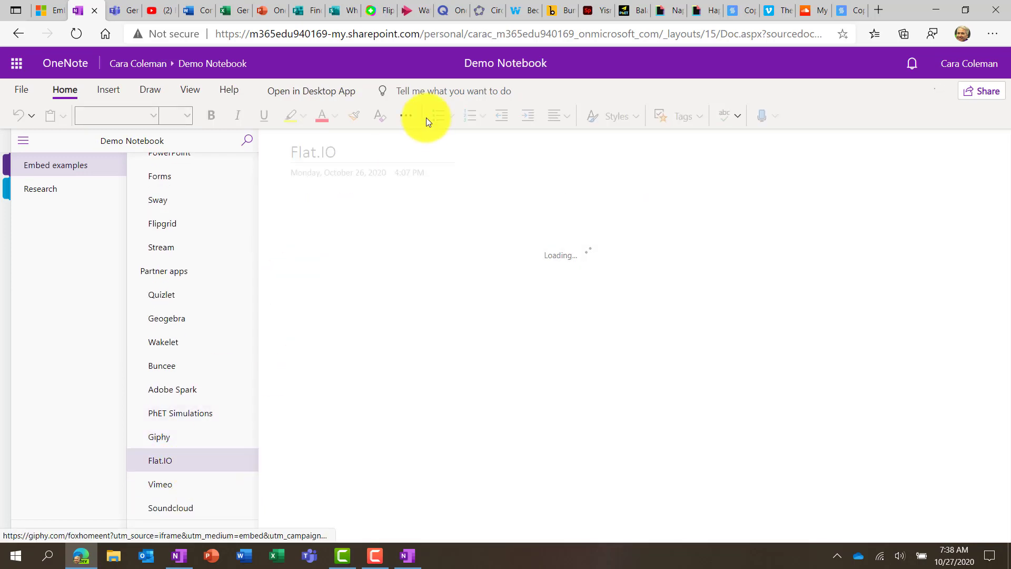
{"action": "left_click", "coordinate": [315, 196]}
{"action": "left_click", "coordinate": [792, 10]}
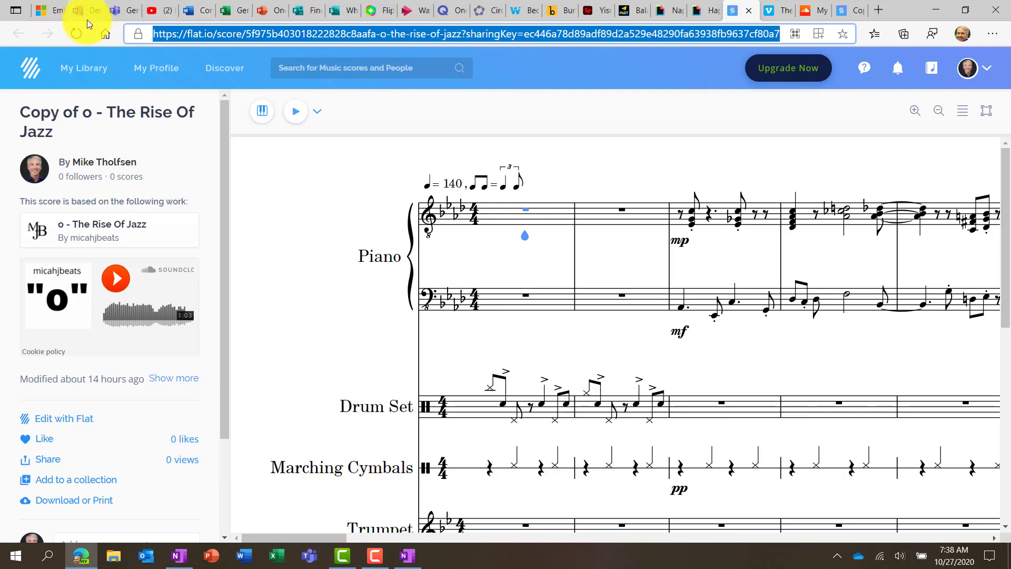
{"action": "left_click", "coordinate": [88, 18]}
{"action": "key", "text": "ctrl+v"}
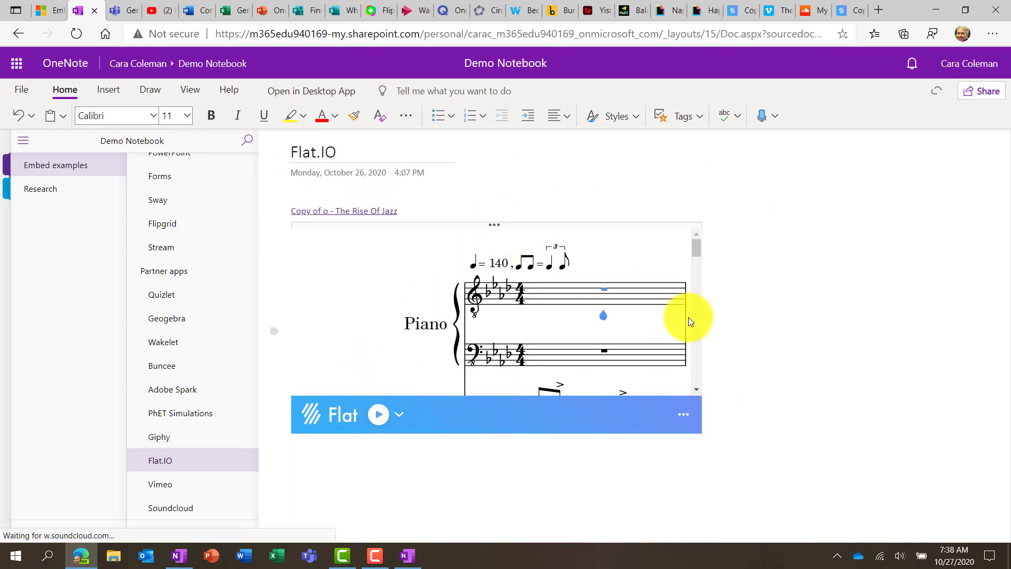
Zoom the embedded score out three times until all staves show, then play it.
{"action": "left_click", "coordinate": [682, 416]}
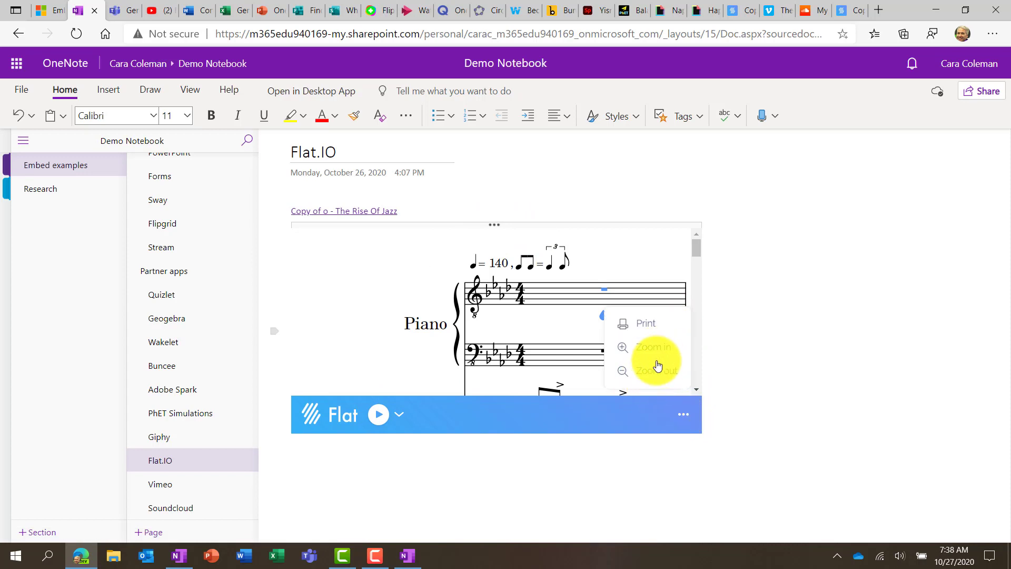
{"action": "left_click", "coordinate": [657, 371]}
{"action": "left_click", "coordinate": [656, 371]}
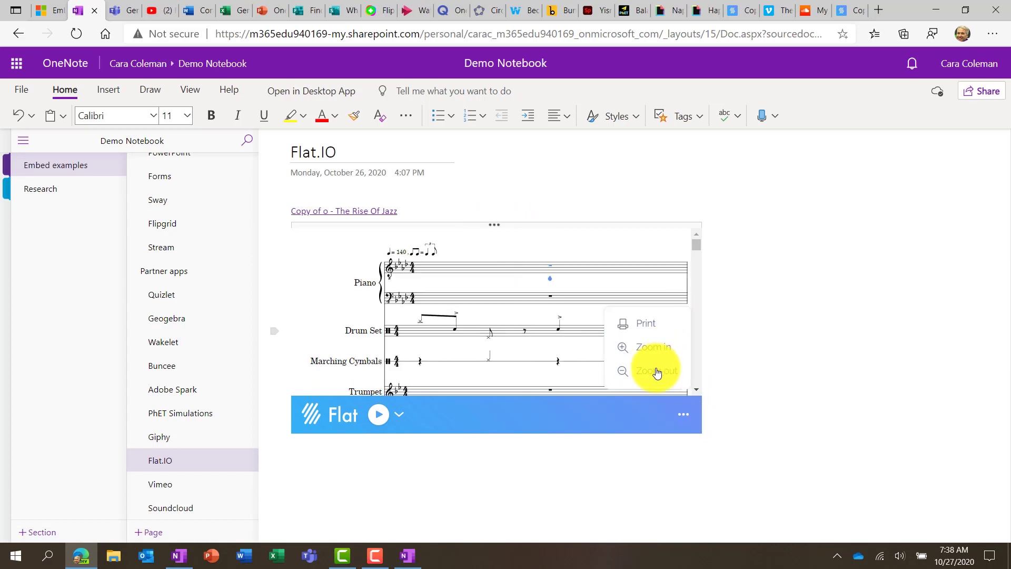
{"action": "left_click", "coordinate": [657, 371]}
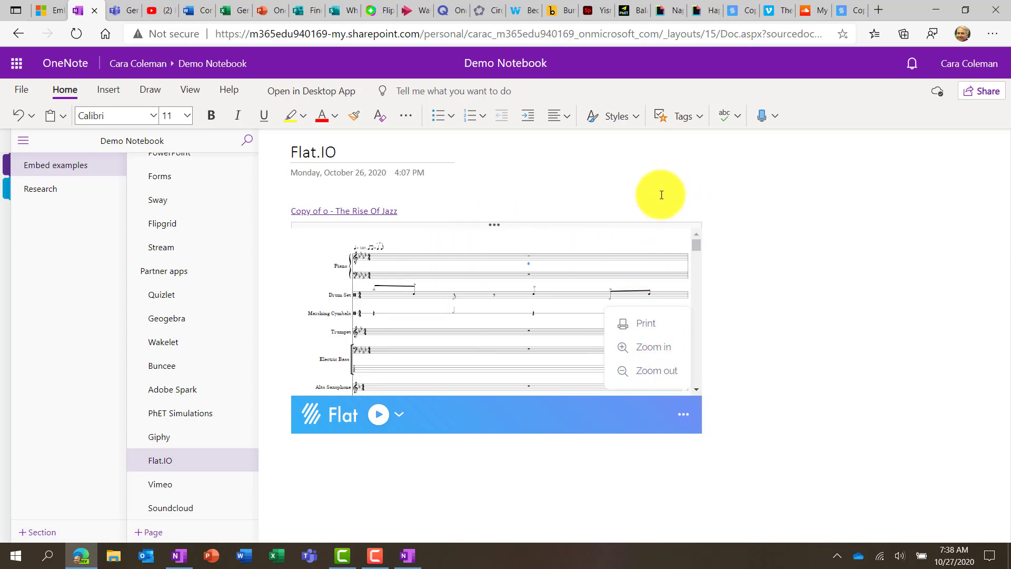
{"action": "left_click", "coordinate": [380, 415]}
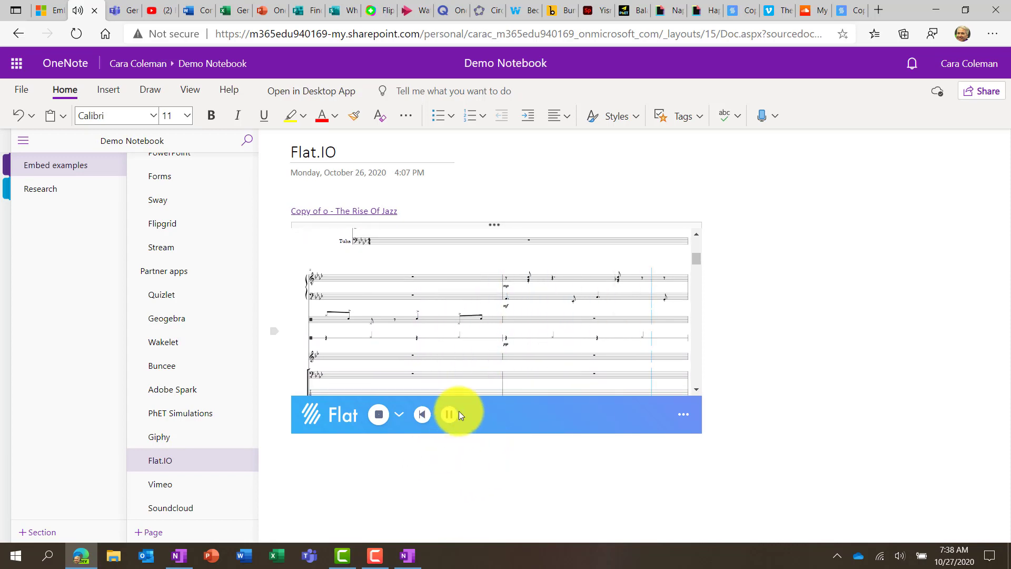
Select the URL of the Vimeo video 'The Future Vision of Microsoft 365'.
{"action": "left_click", "coordinate": [213, 491]}
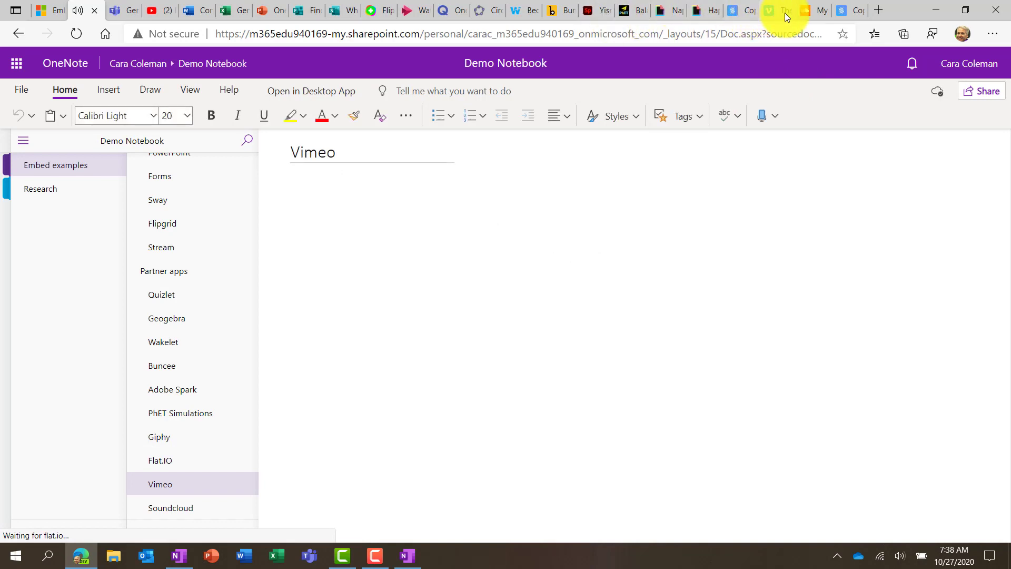
{"action": "left_click", "coordinate": [785, 13]}
{"action": "left_click", "coordinate": [594, 33]}
{"action": "key", "text": "ctrl+c"}
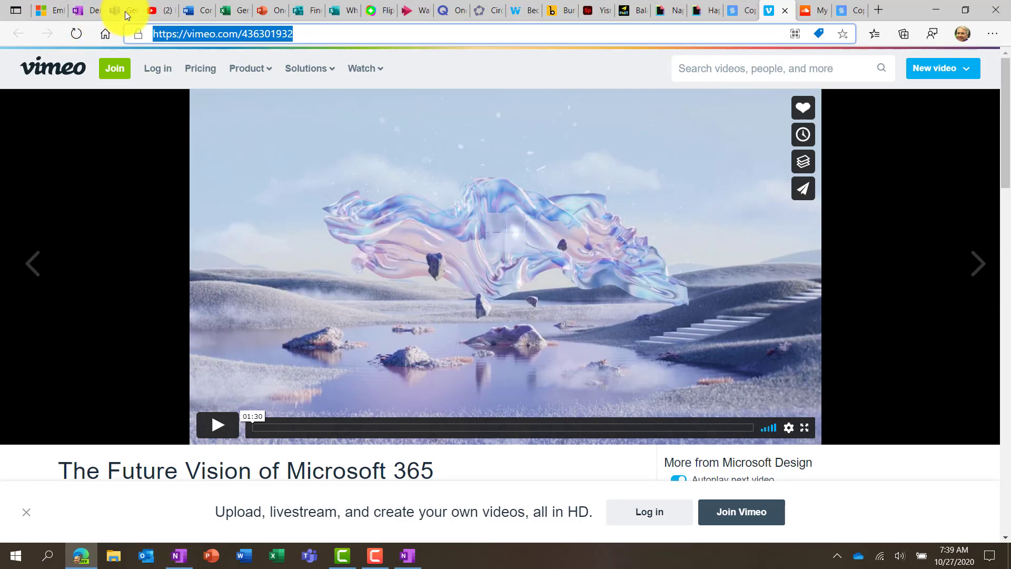
Add a 'Vimeo' page in the Teams Class Notebook, paste the video URL, and pause at 0:04.
{"action": "left_click", "coordinate": [130, 11]}
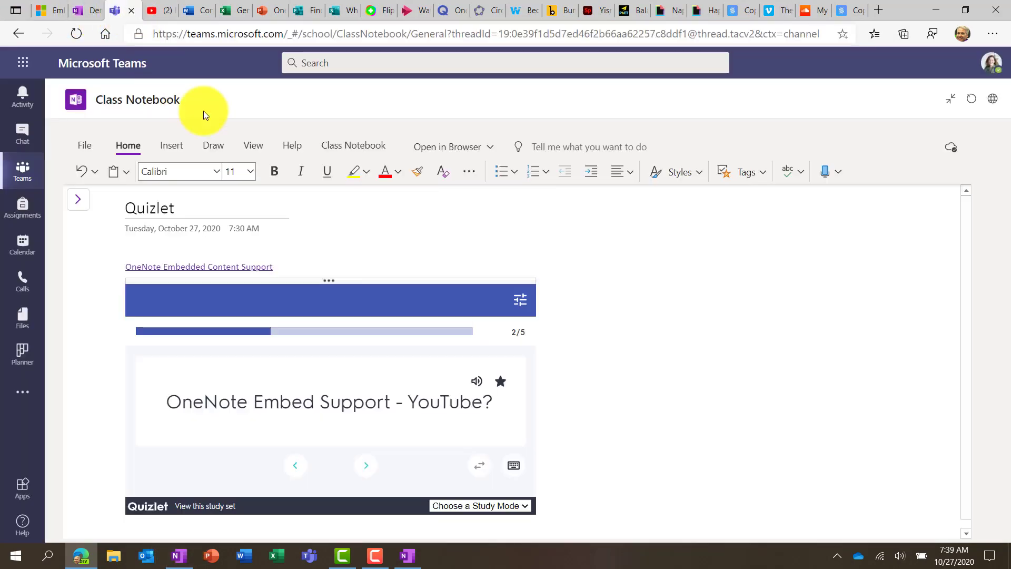
{"action": "left_click", "coordinate": [80, 196]}
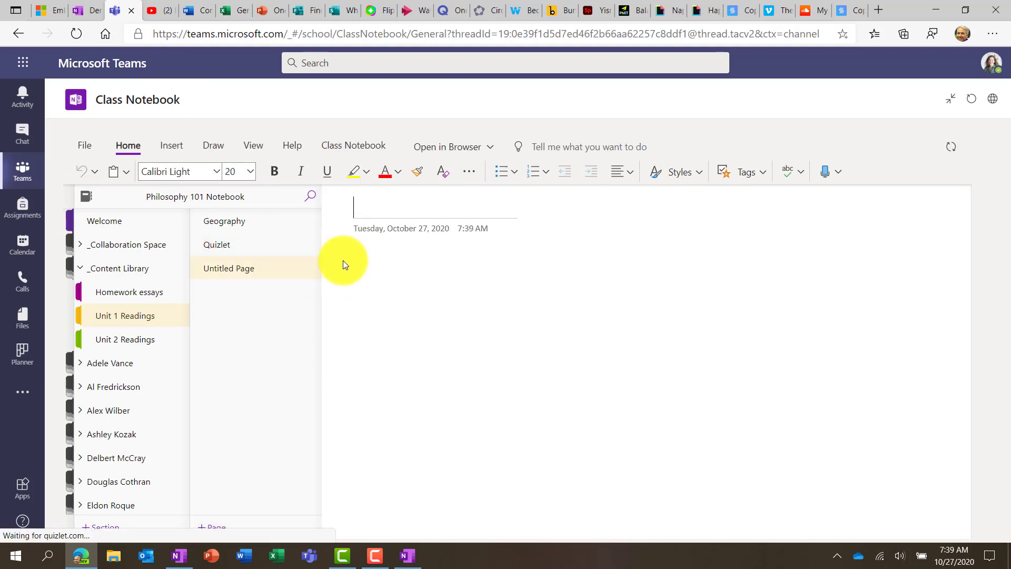
{"action": "type", "text": "Vimeo"}
{"action": "left_click", "coordinate": [343, 260]}
{"action": "key", "text": "ctrl+v"}
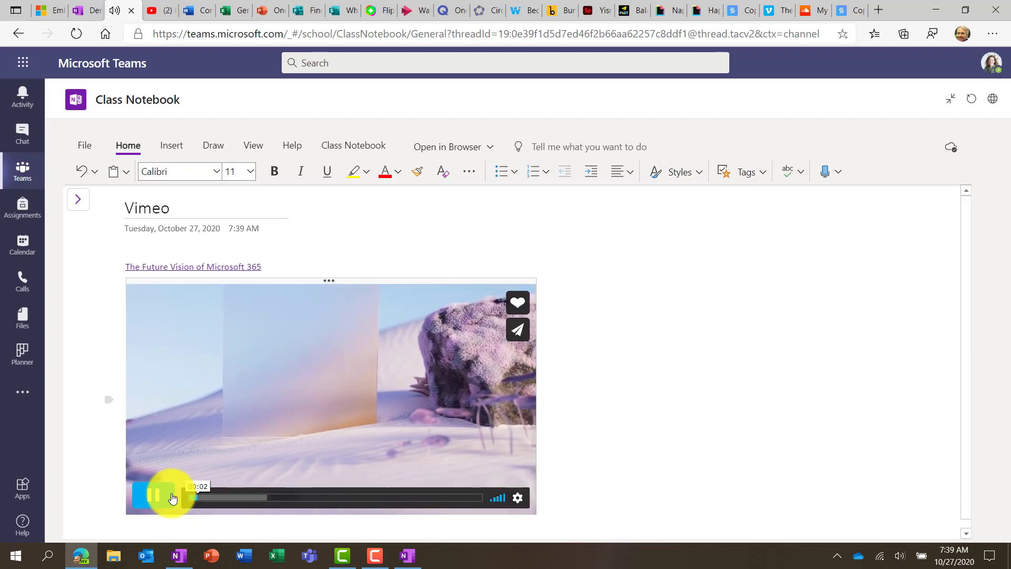
{"action": "left_click", "coordinate": [154, 494]}
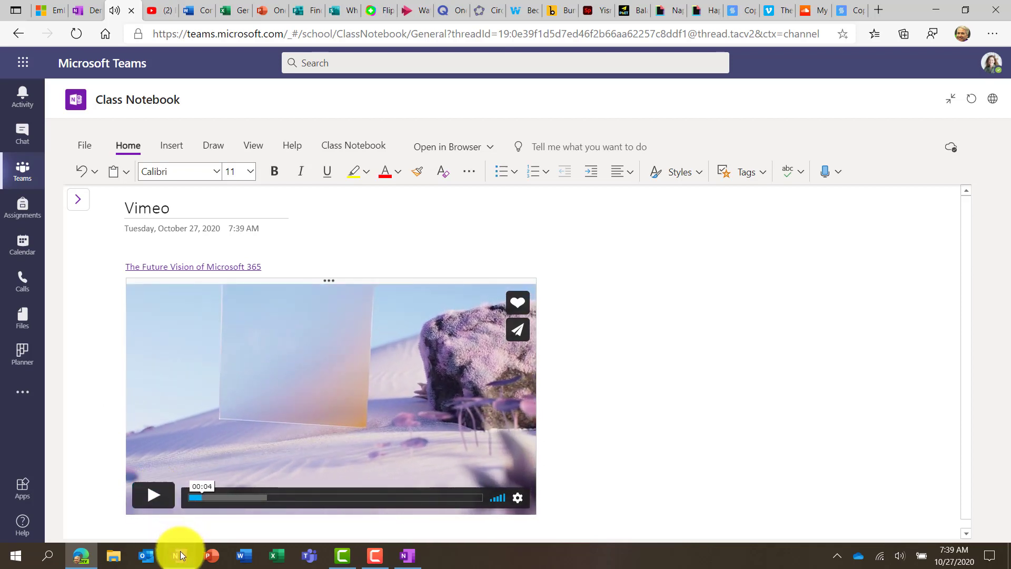
Open the Soundcloud page and select the 'My One And Only OneNote' track URL.
{"action": "left_click", "coordinate": [181, 556]}
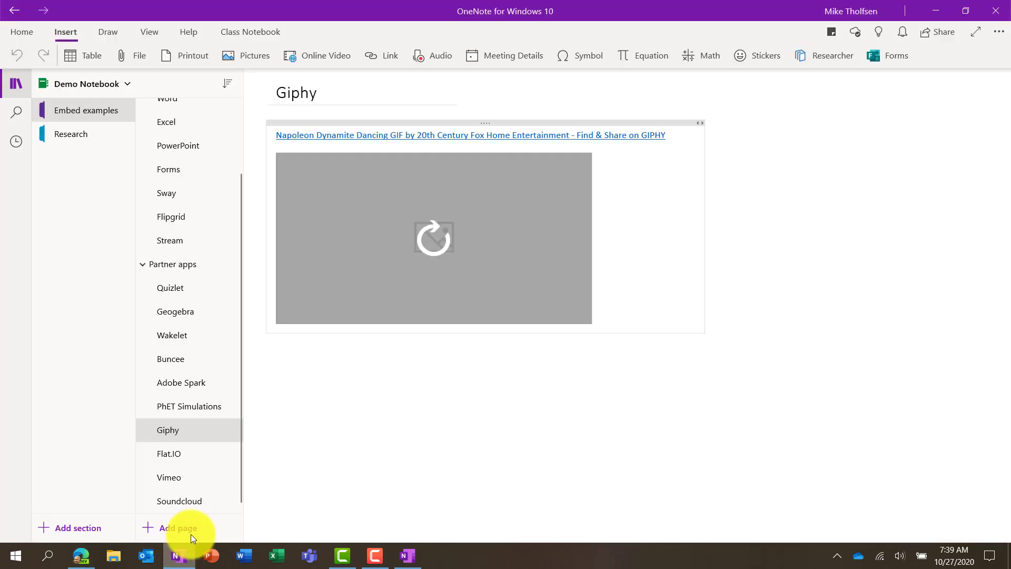
{"action": "left_click", "coordinate": [187, 506]}
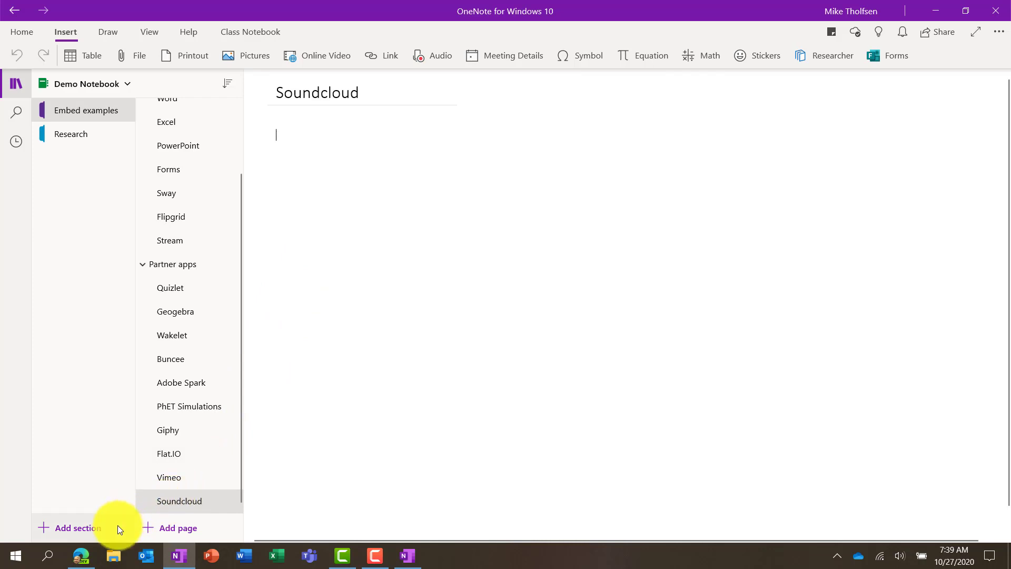
{"action": "left_click", "coordinate": [80, 554]}
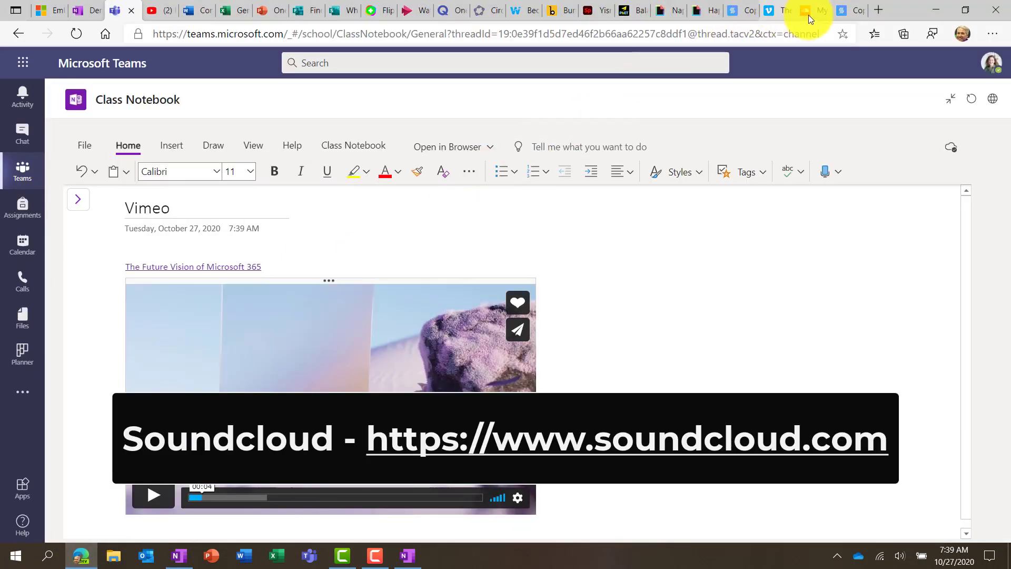
{"action": "left_click", "coordinate": [809, 16]}
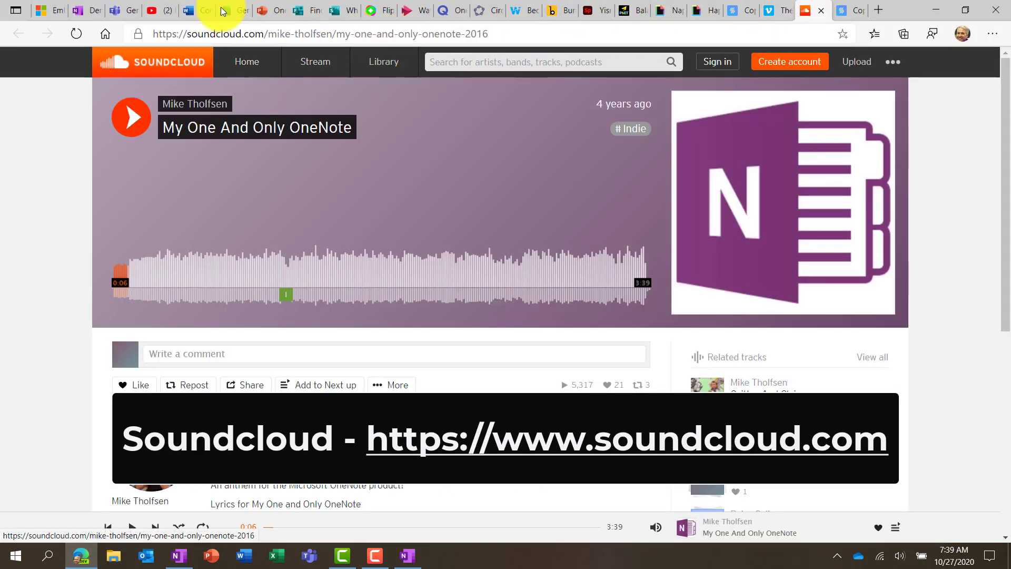
{"action": "left_click", "coordinate": [311, 34]}
{"action": "key", "text": "ctrl+c"}
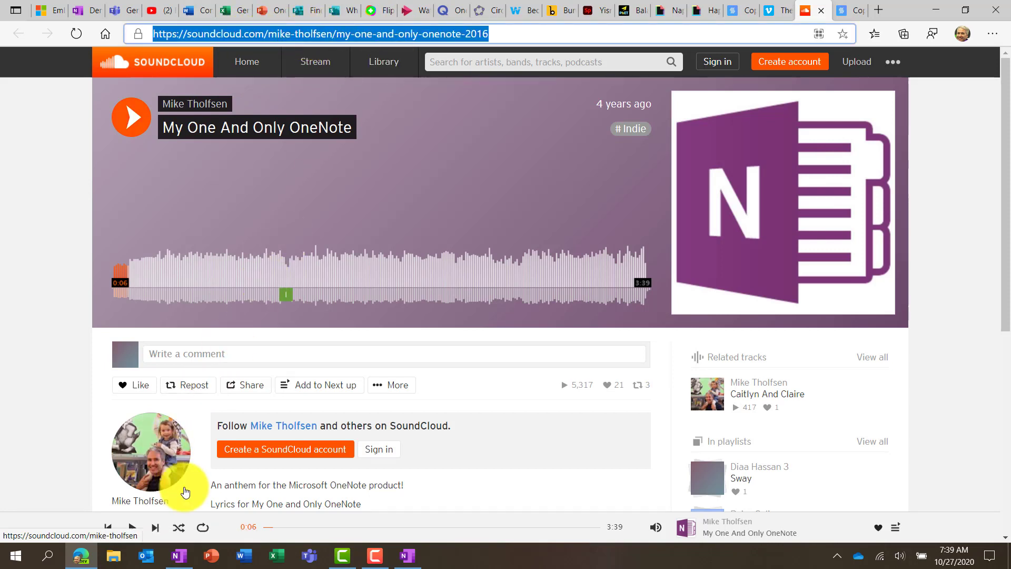
Paste the track URL onto the Soundcloud page, load the player, and play then stop it.
{"action": "left_click", "coordinate": [179, 556]}
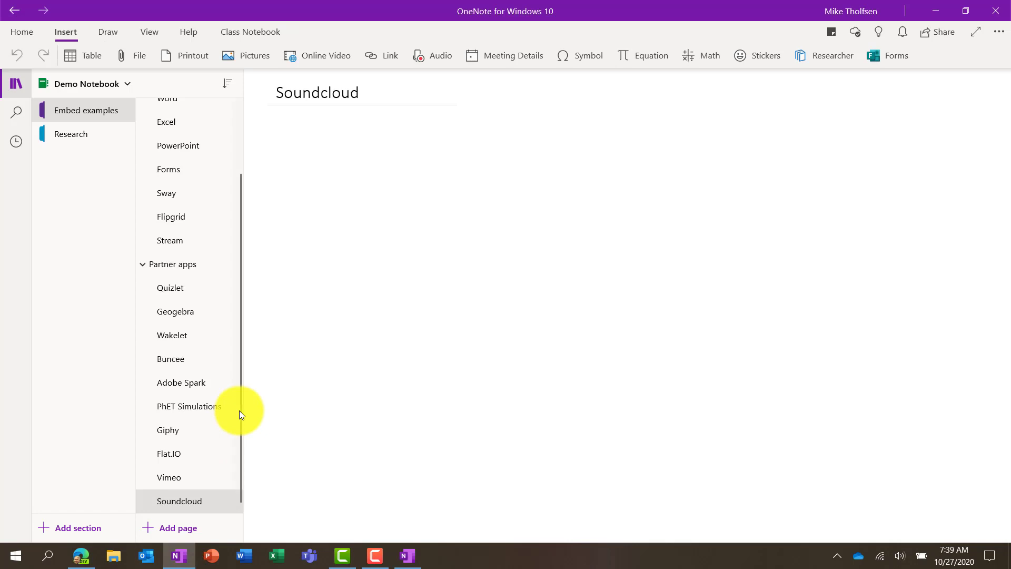
{"action": "key", "text": "ctrl+v"}
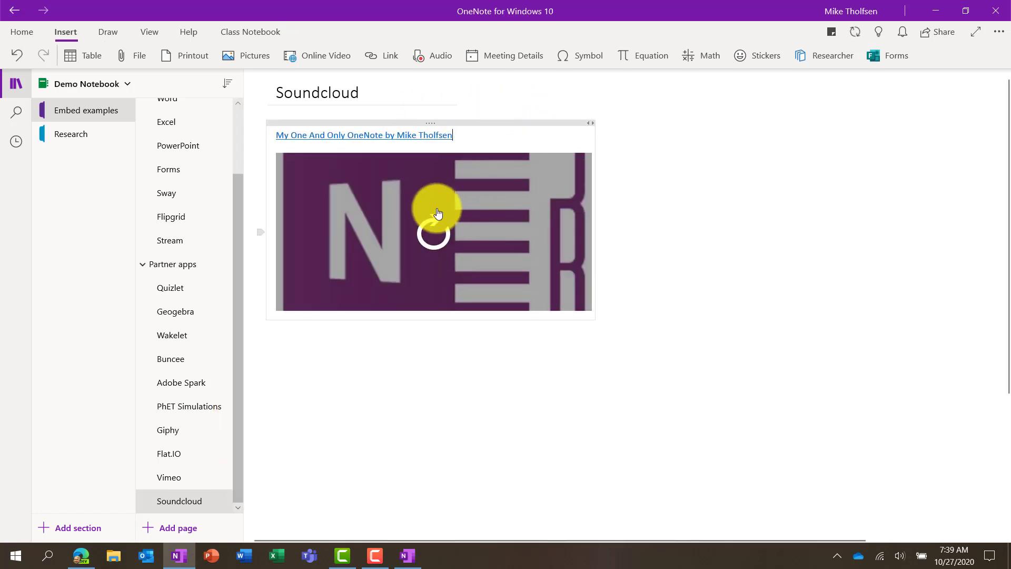
{"action": "left_click", "coordinate": [434, 234]}
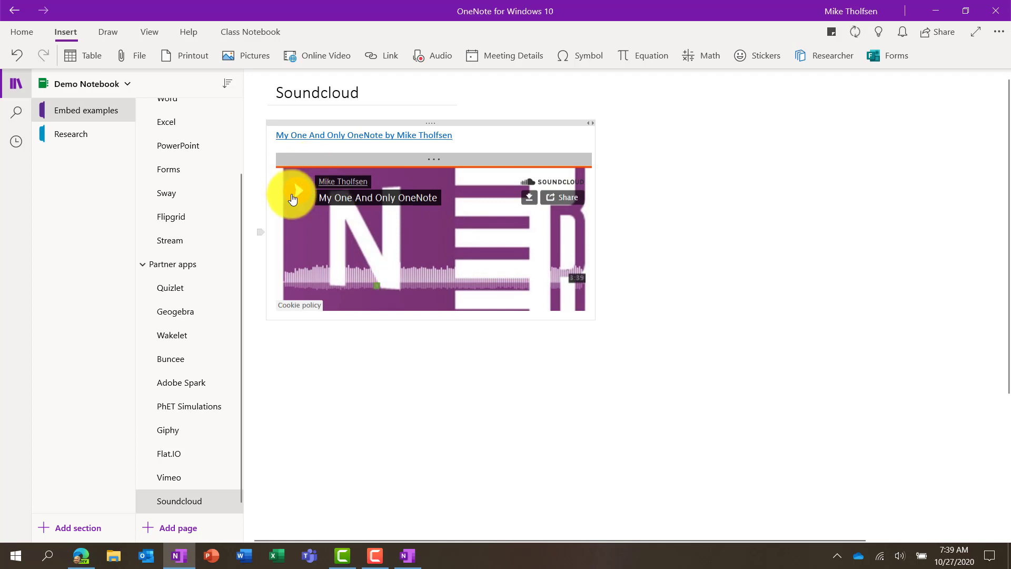
{"action": "left_click", "coordinate": [292, 199]}
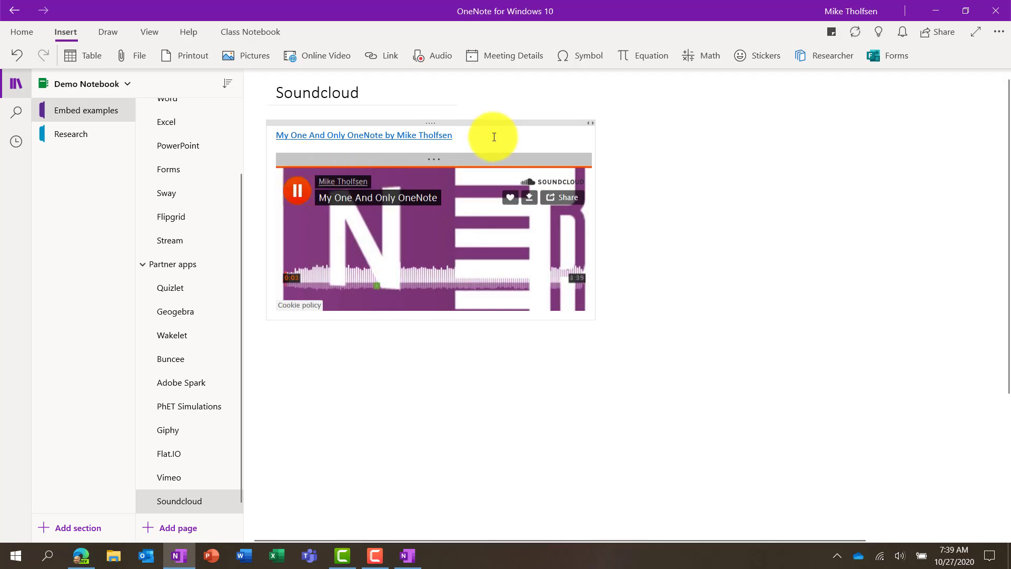
{"action": "left_click", "coordinate": [371, 199]}
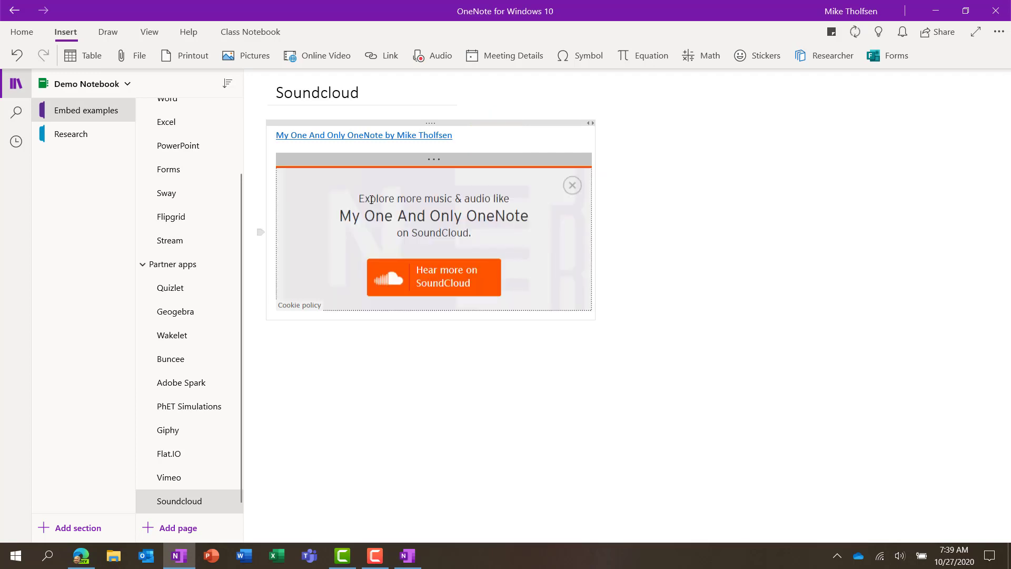